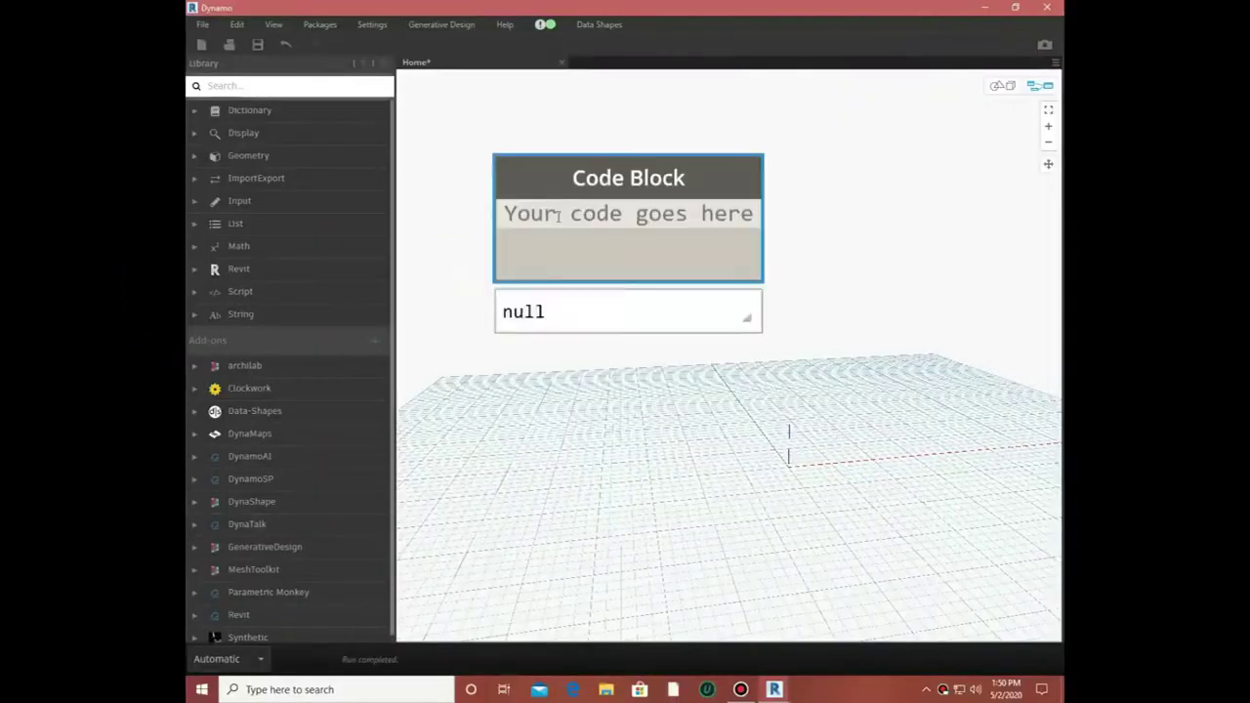
- Define n=t3 and m=t3, plus x range 0..100 and z range 0..50 stepped by n
text(t)
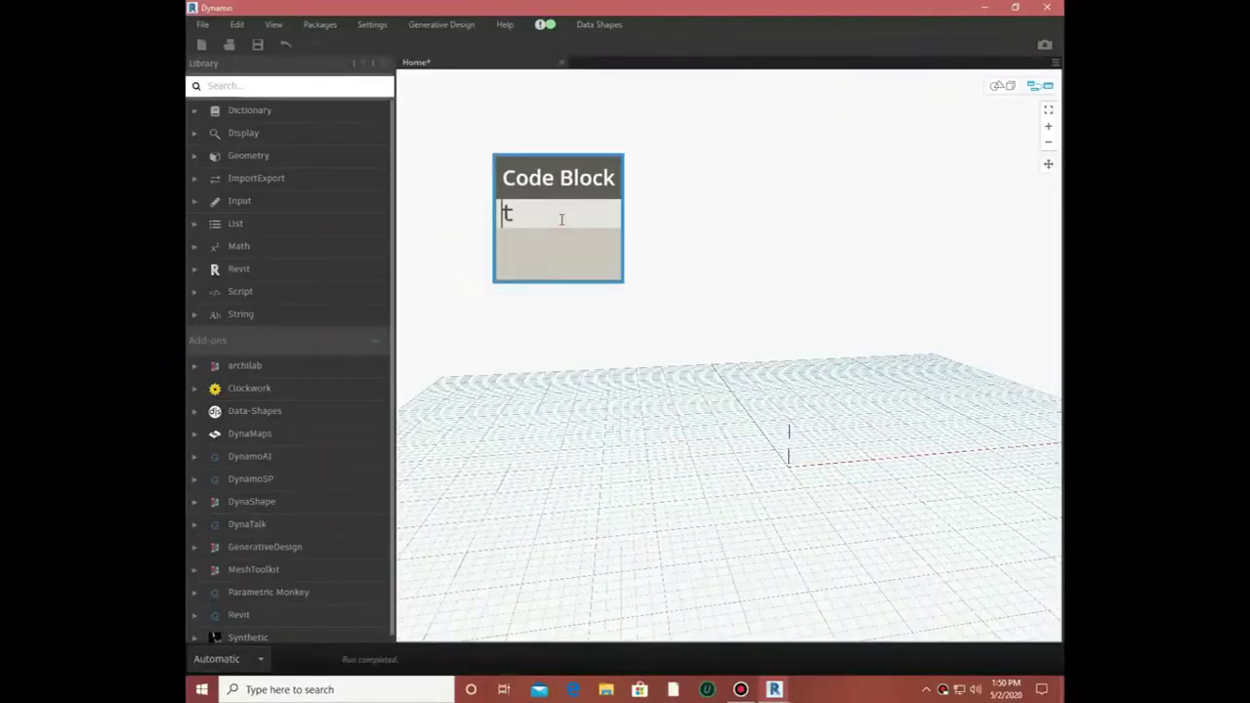
key(Return)
text(n=t3;)
key(Return)
text(m=t3;)
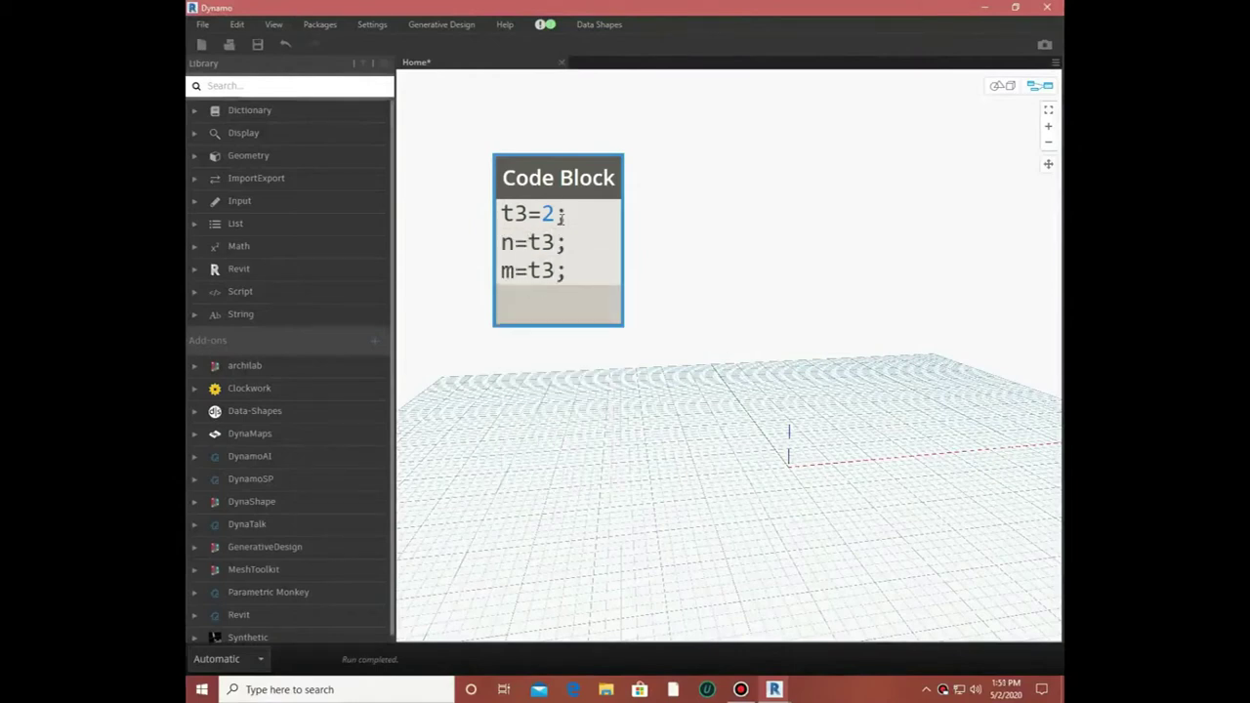
key(Return)
text(x=()
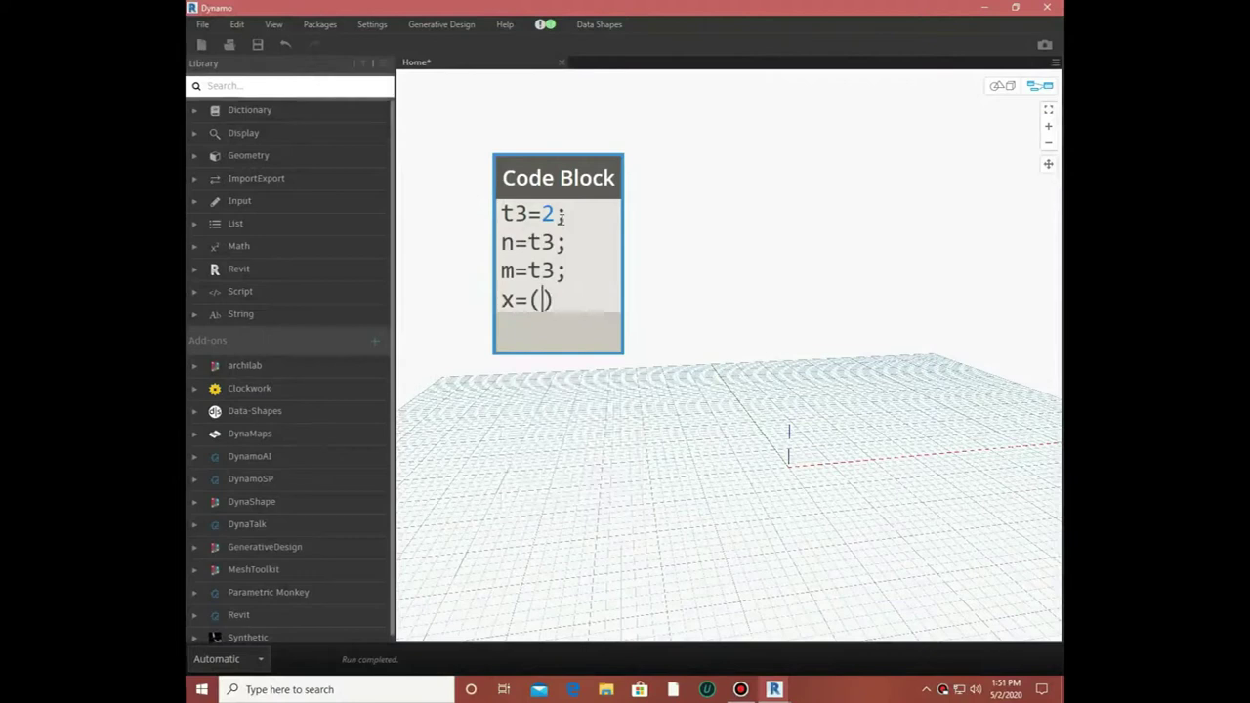
text(0..100..n);)
key(Return)
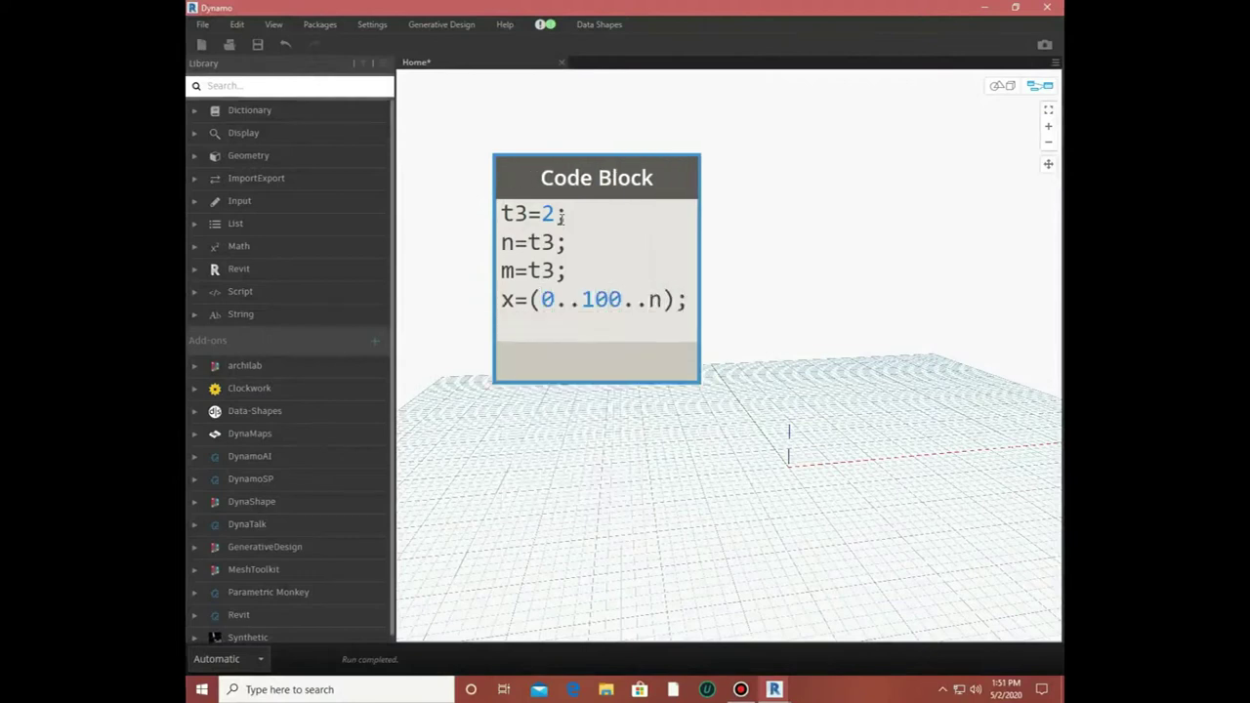
text(z=(0..50..n);)
key(Return)
- Add p=Point.ByCoordinates(x<1>,0,z<2>) and run the code block to build the point grid
text(p=Point.By)
key(Return)
text((x<1>,0)
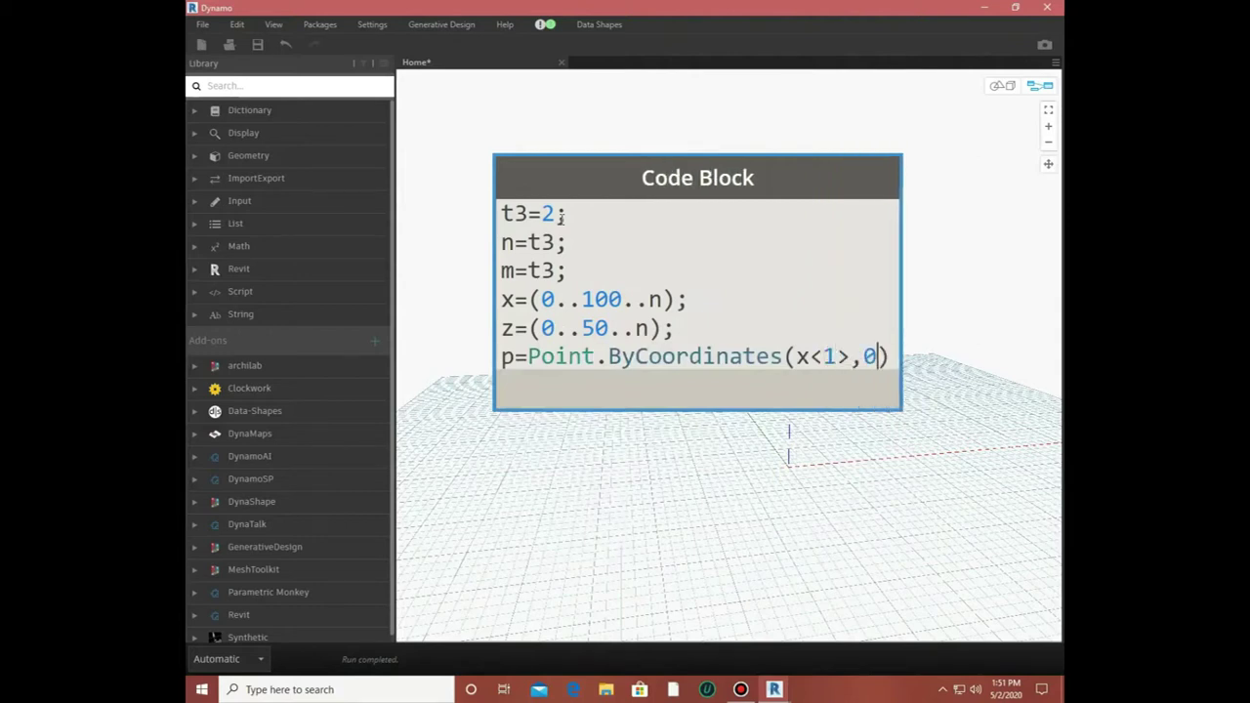
text(,z)
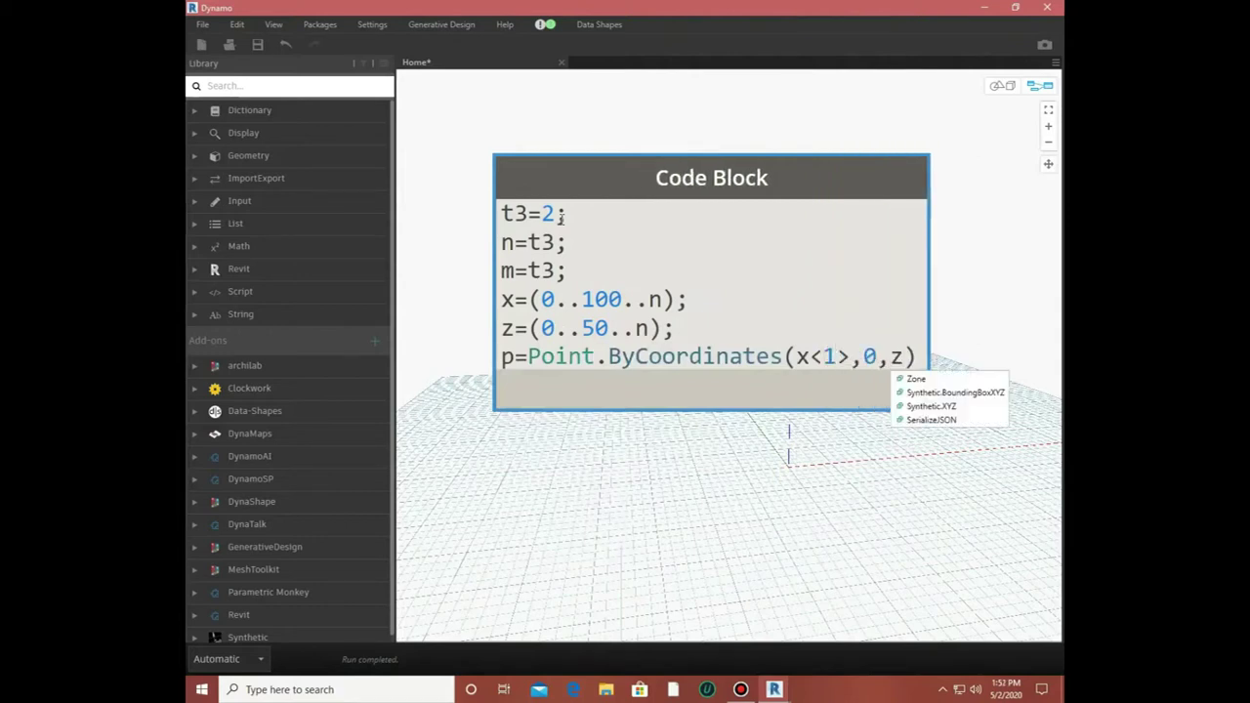
text(<2>);)
key(Return)
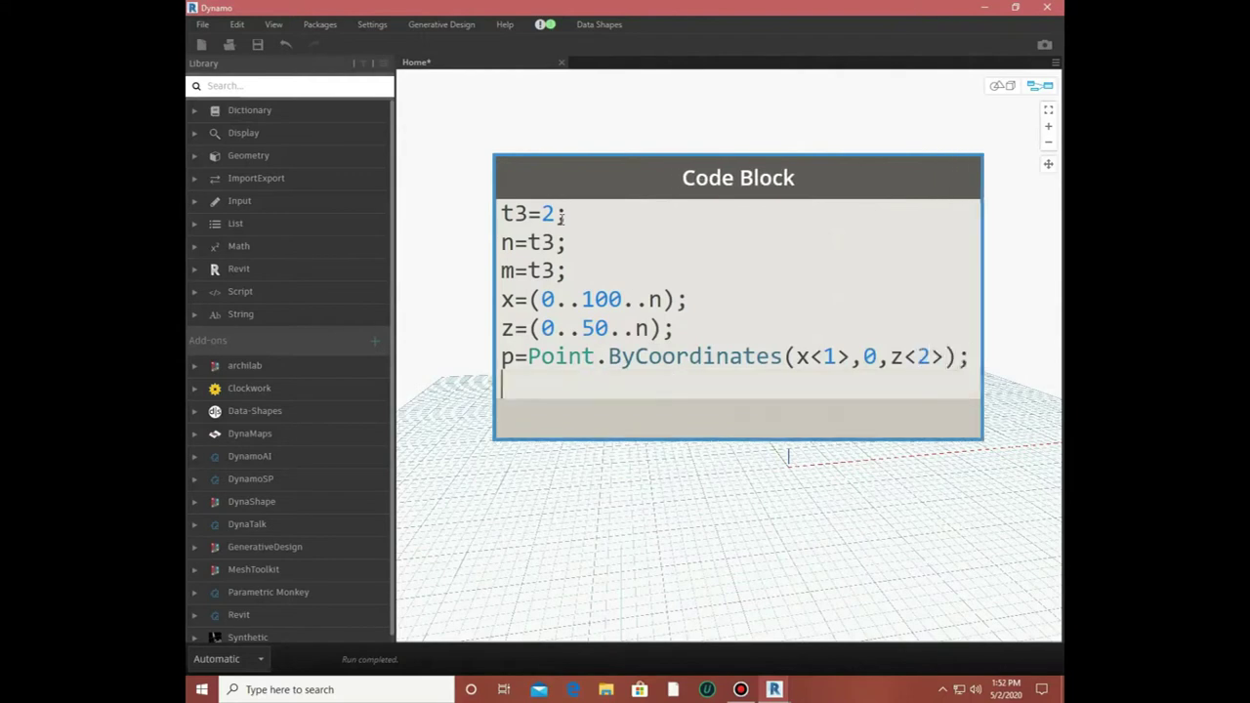
click(612, 406)
key(ctrl+b)
- Add planes=Plane.ByOriginNormal(p,Autodesk.Vector.YAxis()), giving 1326 Y-facing planes
right_drag(712, 323, 879, 352)
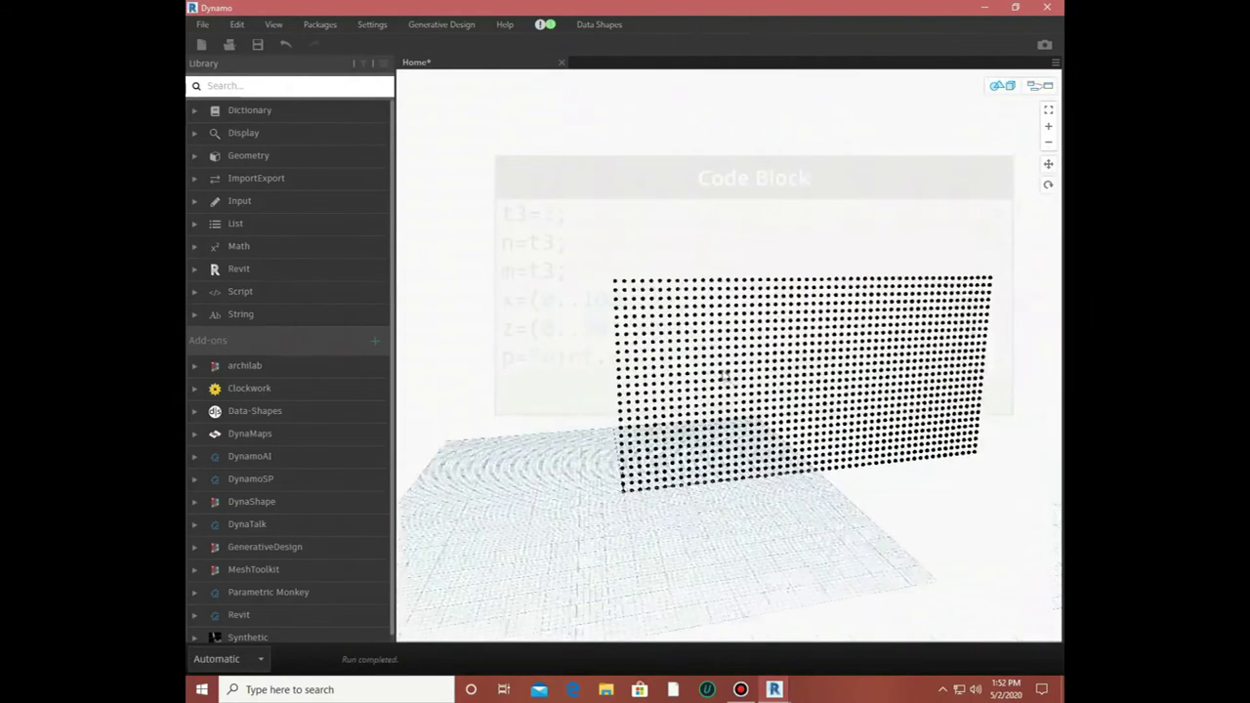
key(ctrl+b)
click(970, 367)
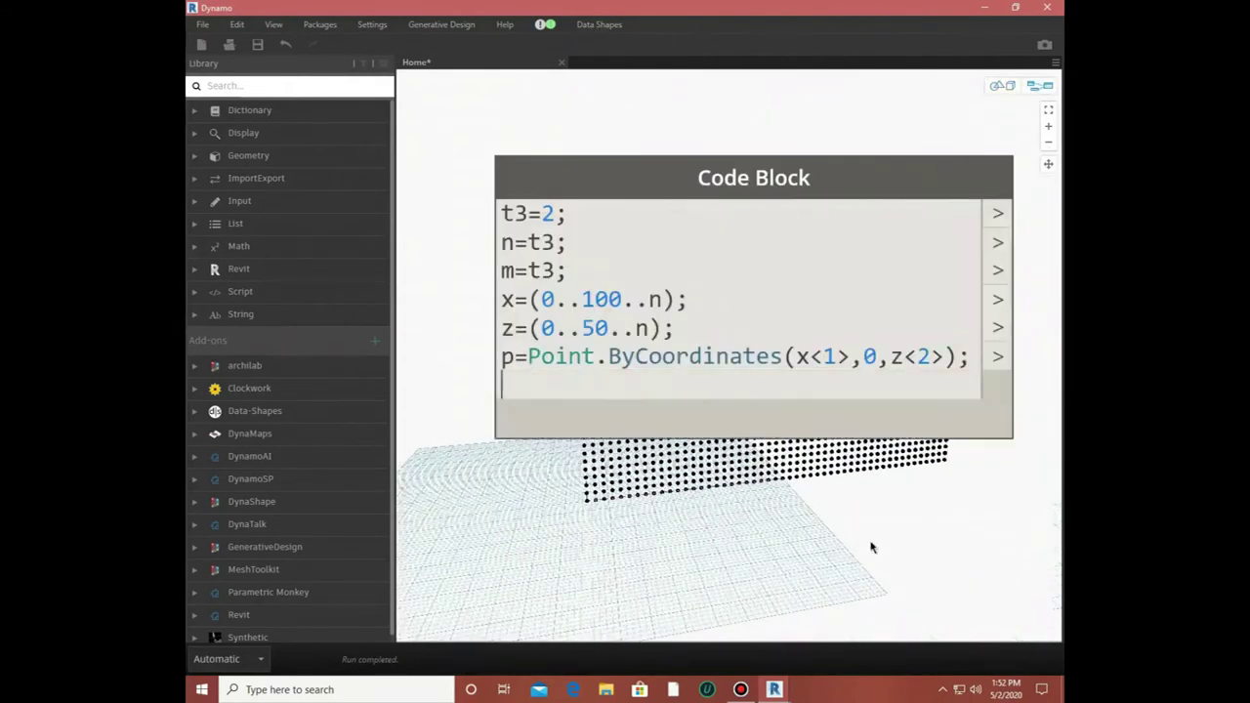
text(planes=Plane.By)
key(Return)
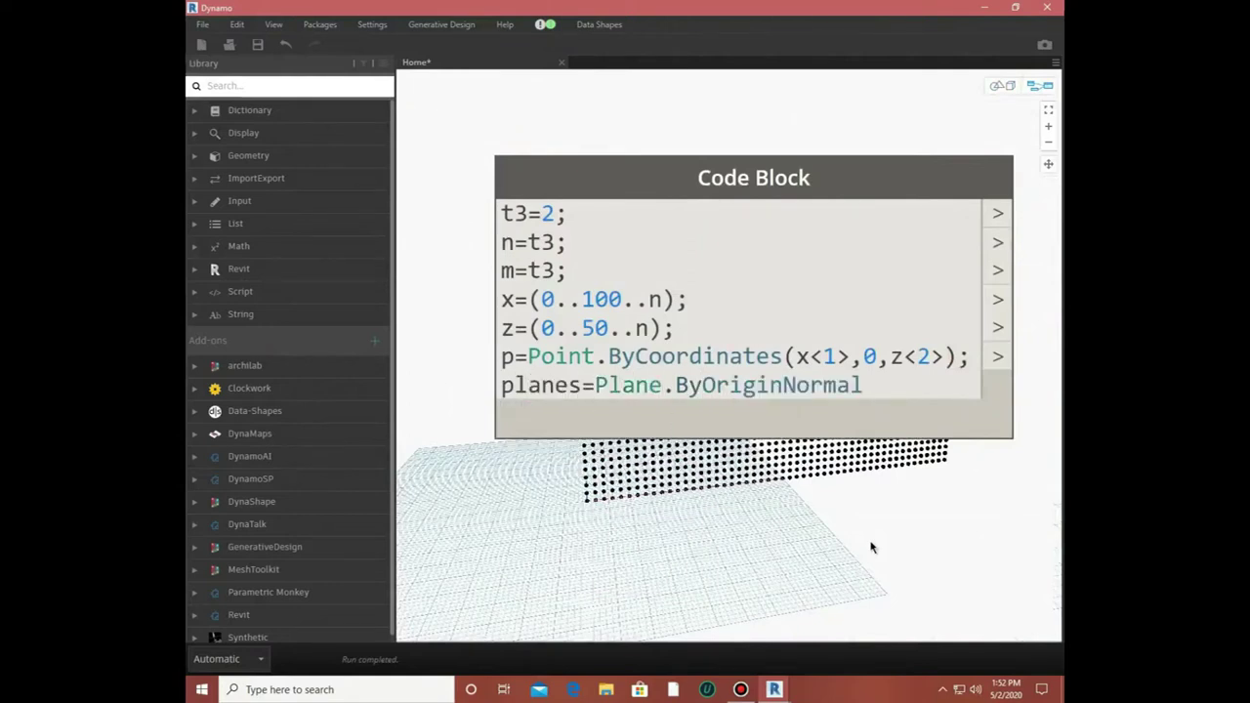
text((p)
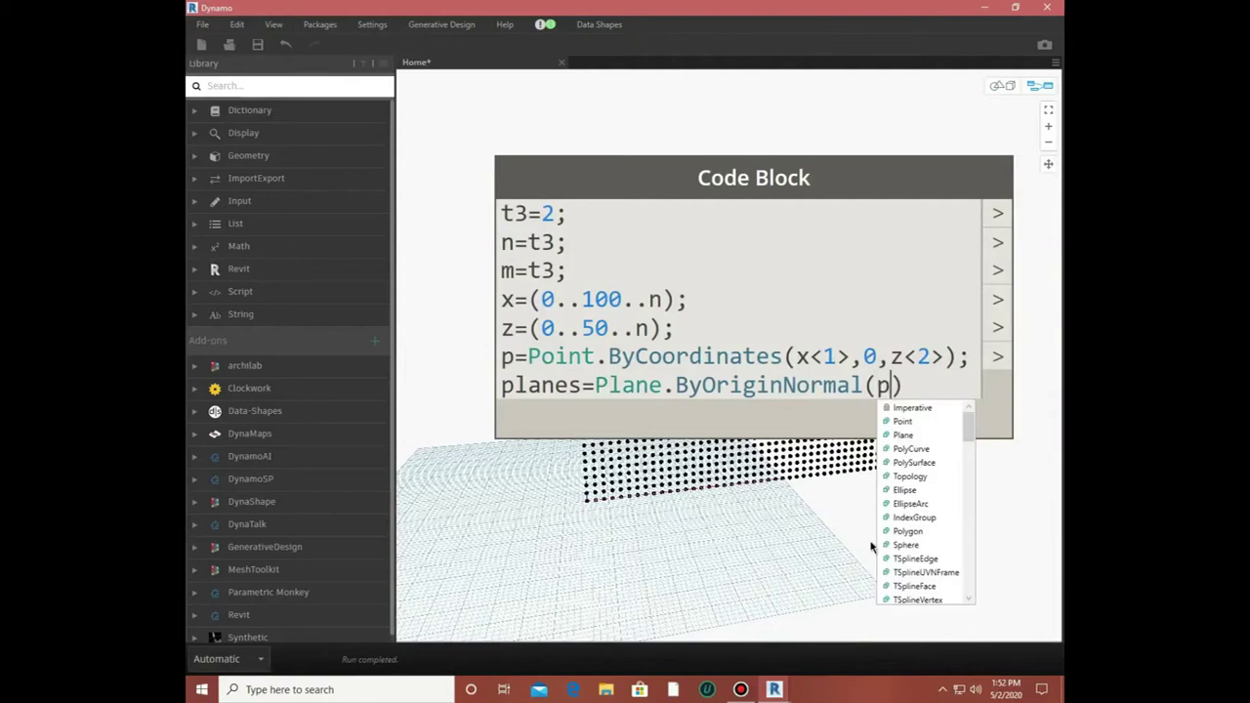
text(,Autodesk.Ve)
scroll(695, 543, down, 2)
text(ctor)
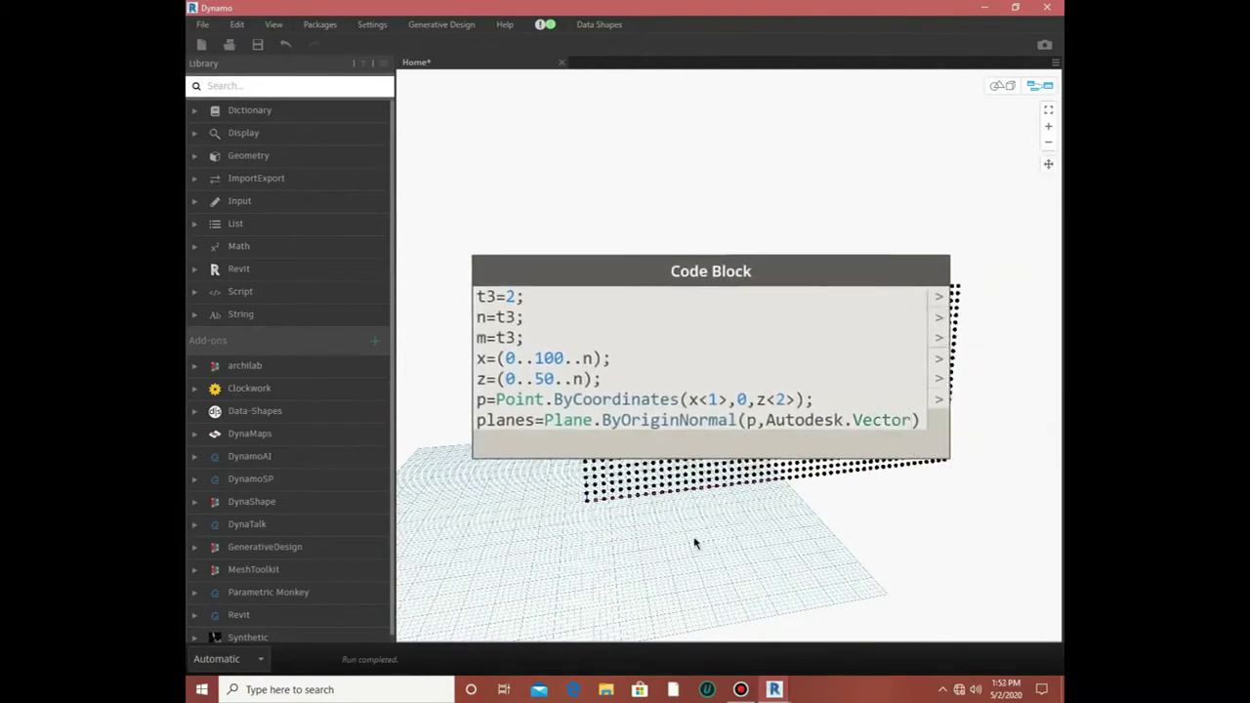
text(.YAxis())
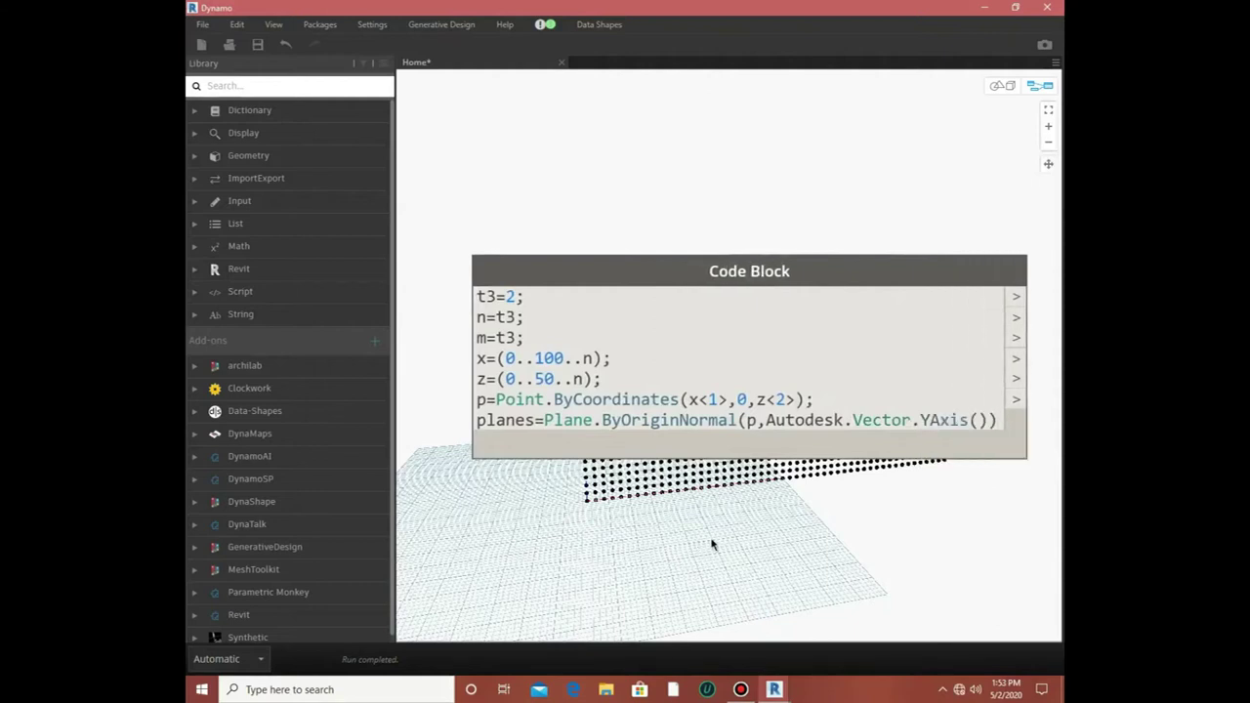
text(;)
click(712, 545)
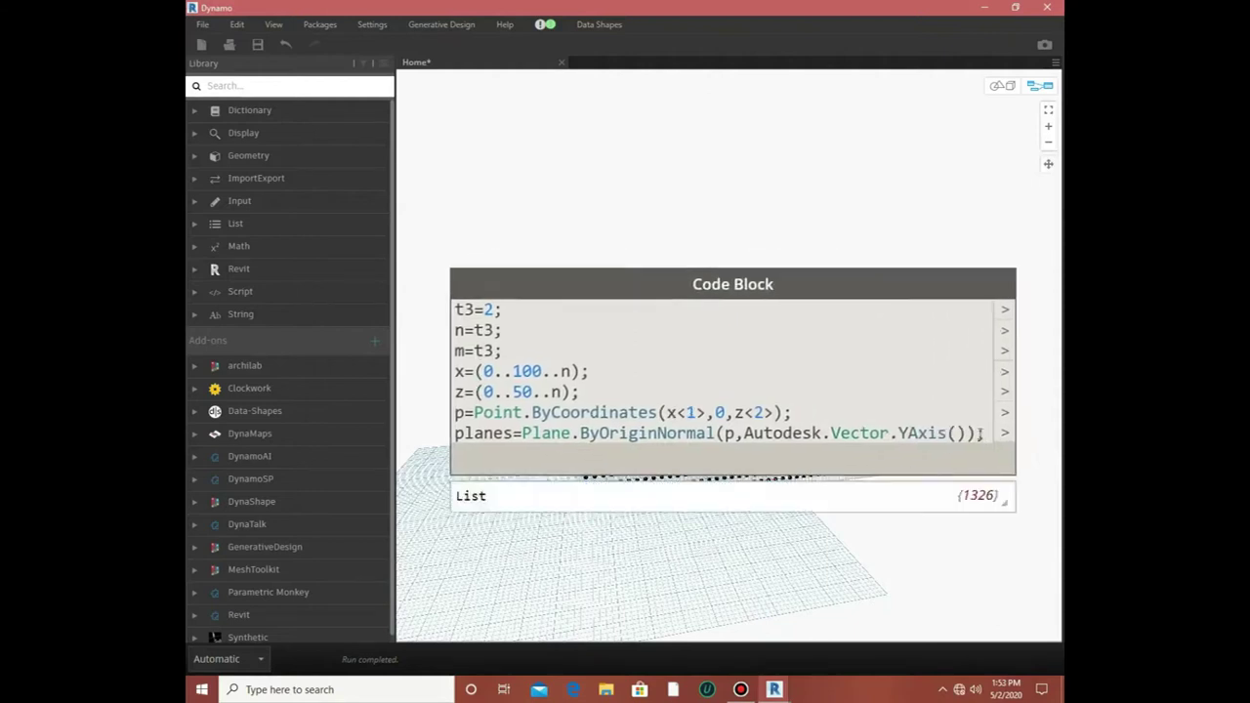
key(ctrl+b)
click(1041, 85)
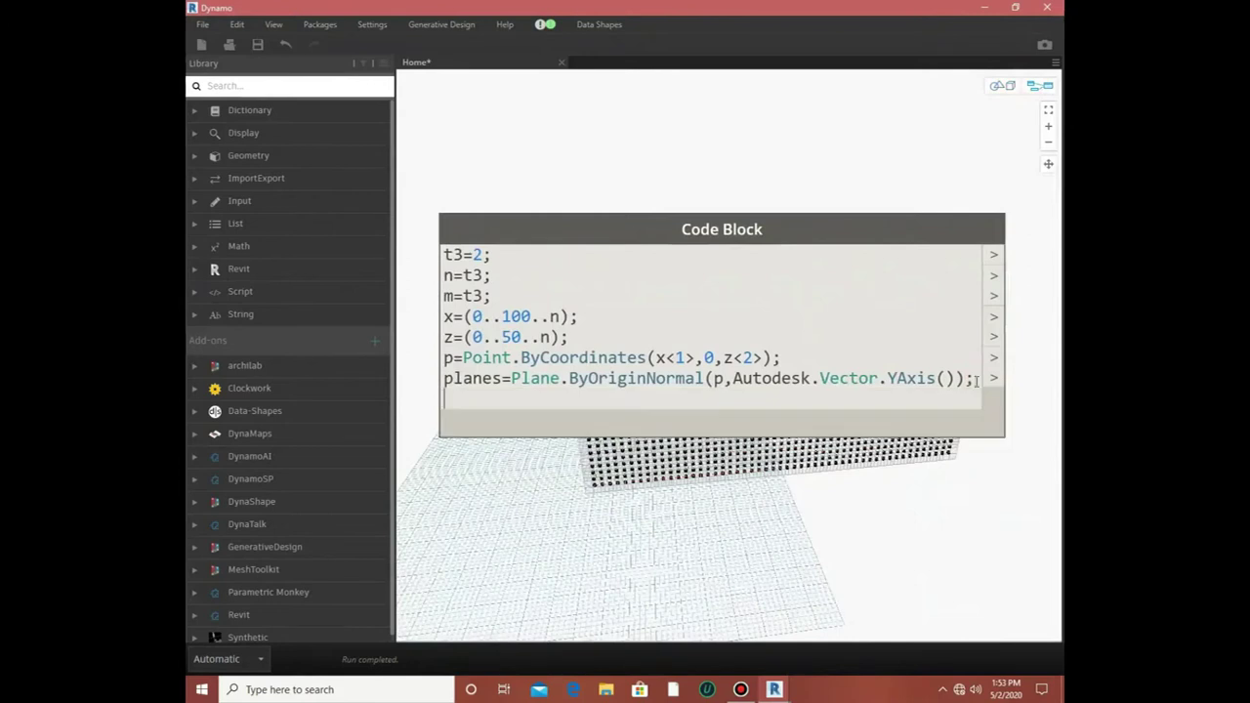
- Add R=Rectangle.ByWidthLength(planes,m,n) to draw a rectangle on every plane
text(R=Rectangle.By)
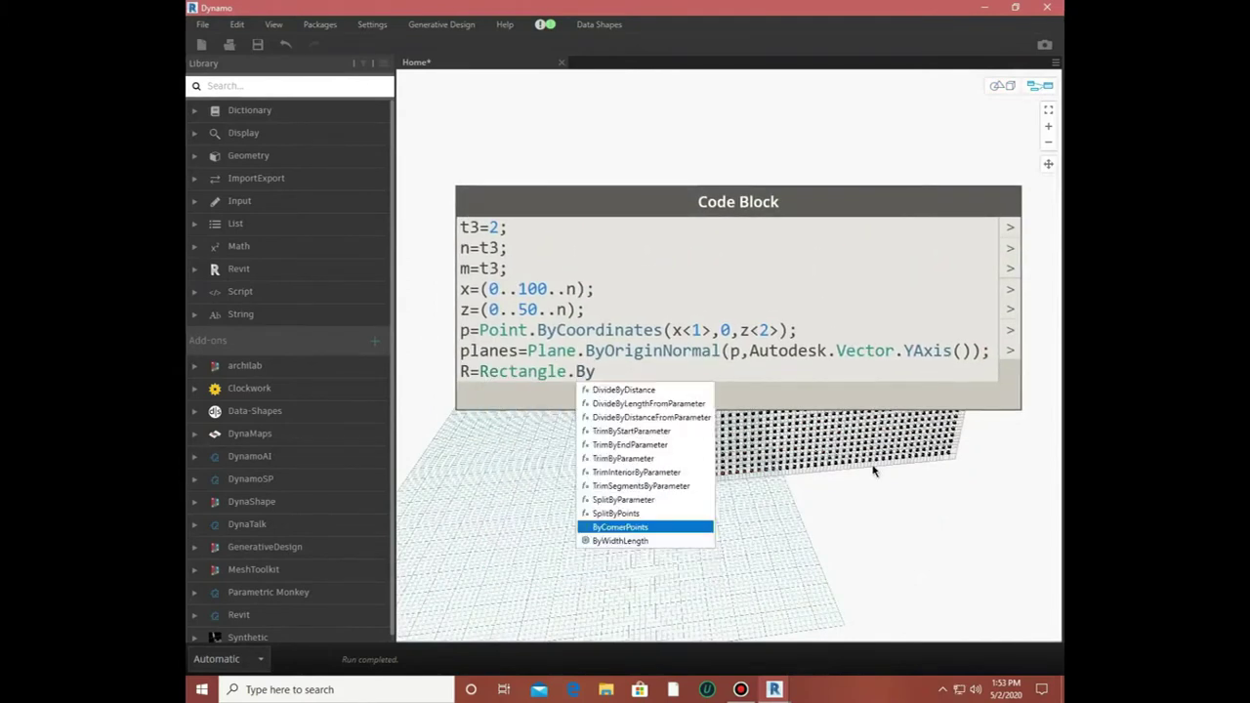
text(W)
key(Return)
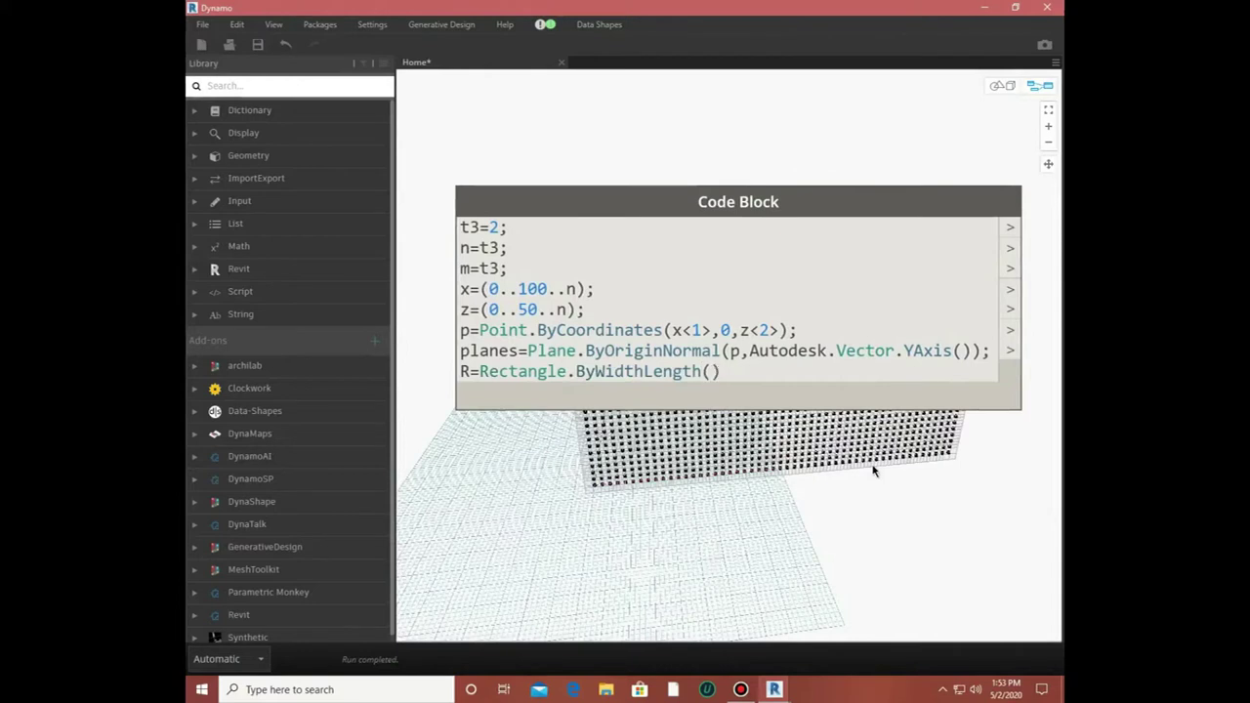
text(planes,m,n);)
key(Return)
- Add wave parameters t4, t5=17.8, t6=2.2 and t7=2.7
text(t4)
text(;)
key(Return)
text(t5=17.8;)
key(Return)
text(t6=2.2;)
key(Return)
text(t7=2.7;)
- Assign a=x, off=t4, Amp=t5, p1=t6 and aoff=t7
key(Return)
text(a=x;)
key(Return)
text(off=t4; )
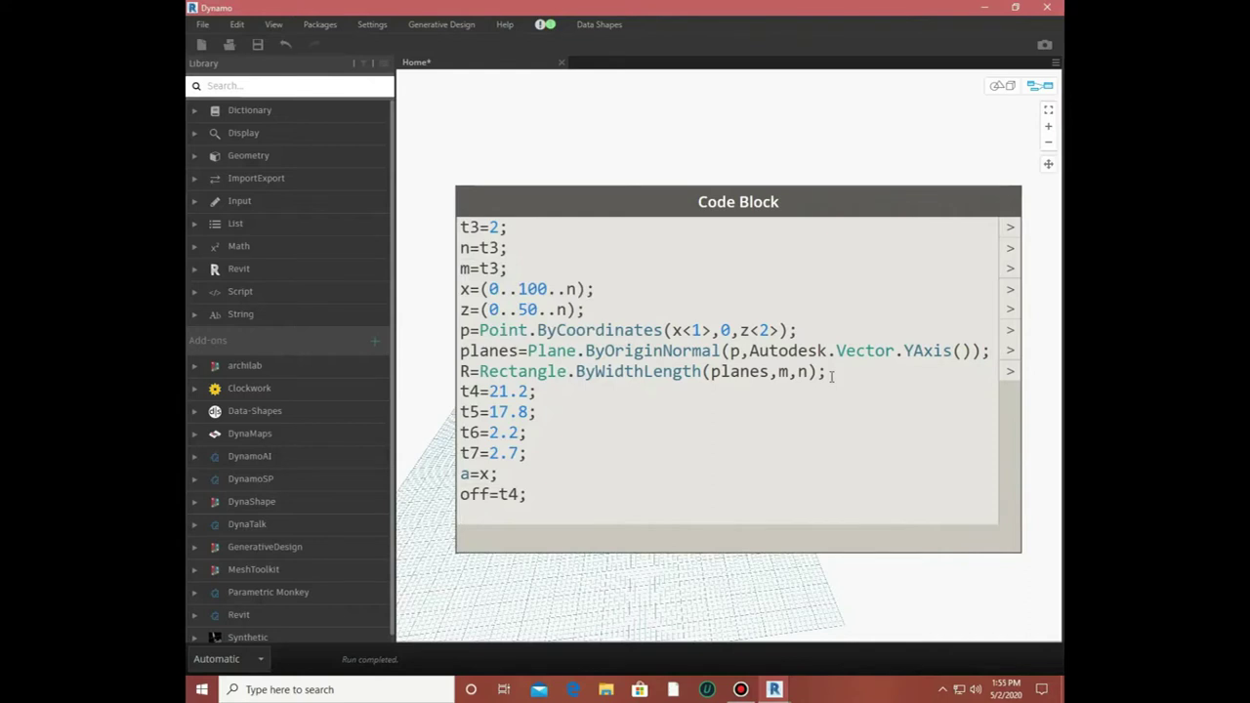
text(Amp=t5;)
key(Return)
text(p1=t)
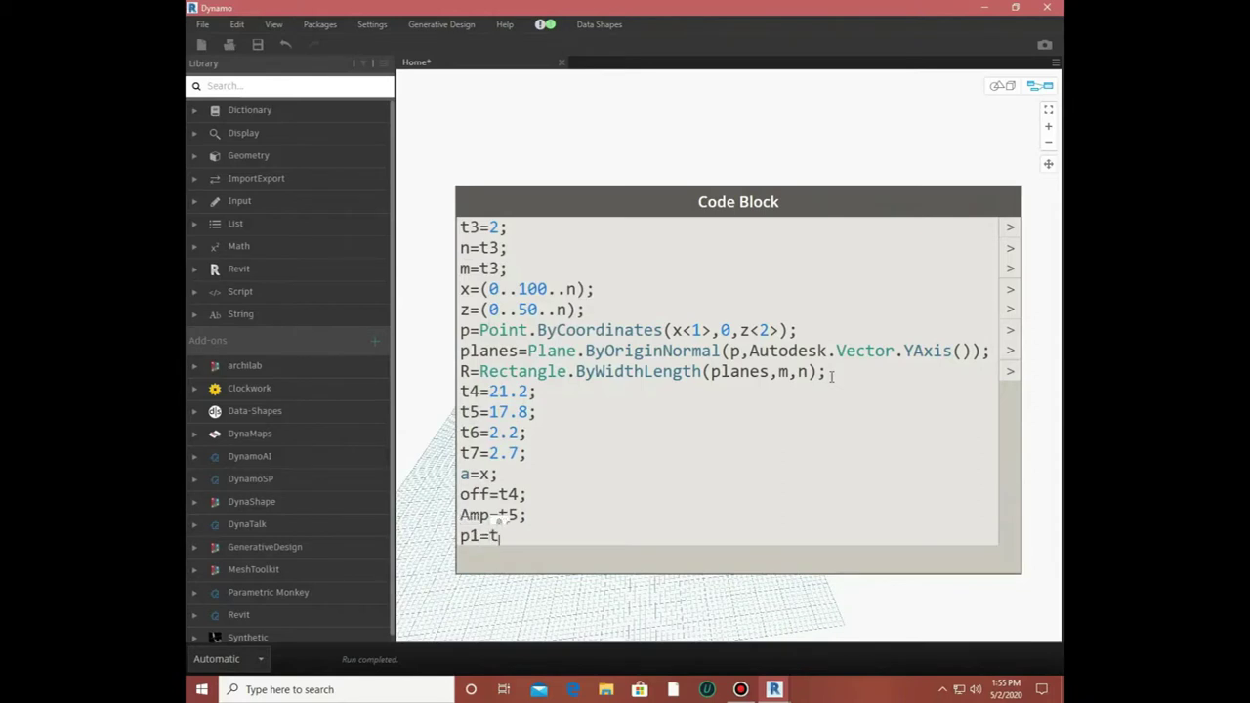
text(6;)
key(Return)
text(aoff=t7;)
key(Return)
- Add index range i over List.Count(a) and t1=off+(Amp*Math.Sin((i*p1)*aoff))
text(i=(0..List.Count()
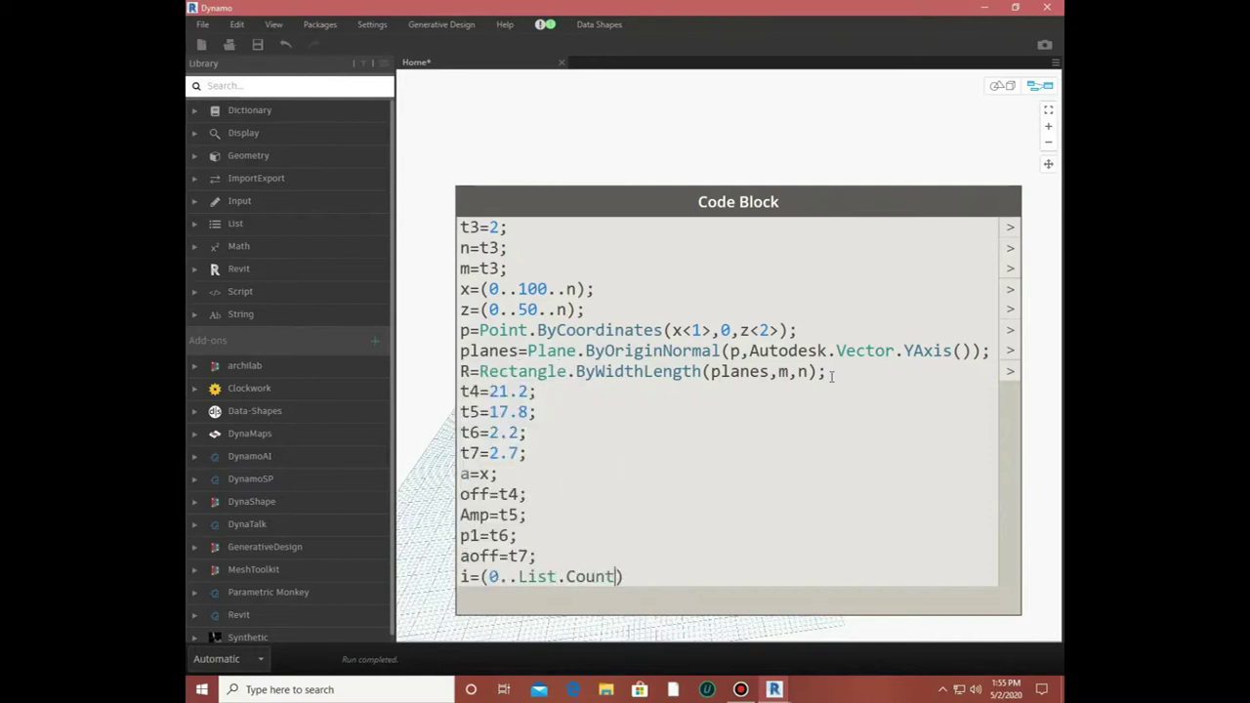
text(a)
key(Return)
text(t1=off+(A)
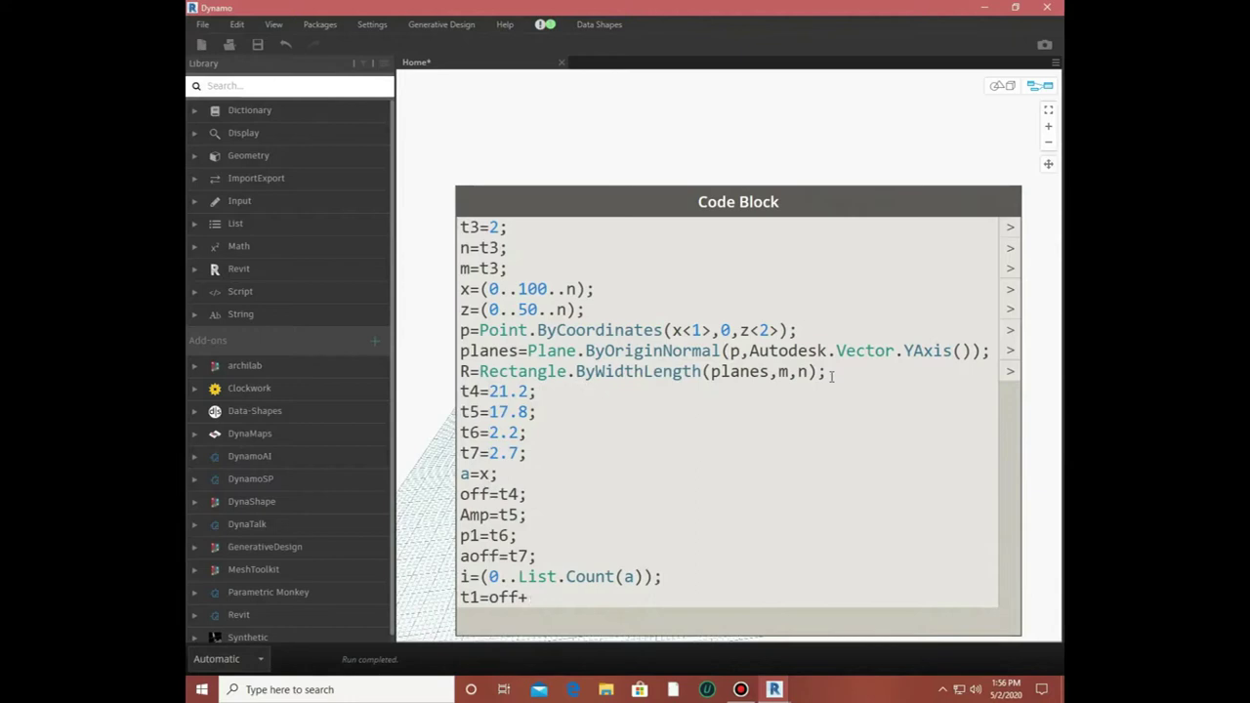
text(mp*)
scroll(538, 437, down, 3)
scroll(662, 522, up, 5)
text((Math.Sin((i*p1)*aoff)));)
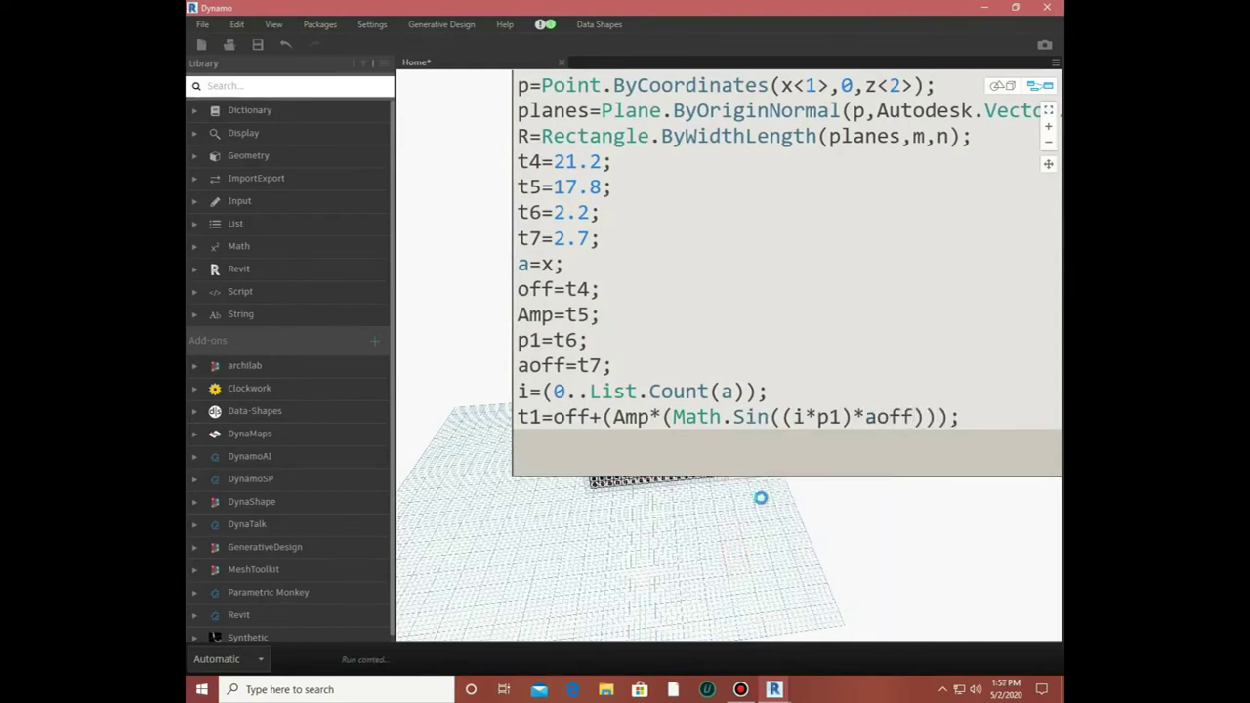
- Add Point1=Point.ByCoordinates(x,t1,t1) driven by the t1 sine values
scroll(759, 496, down, 3)
scroll(837, 433, up, 2)
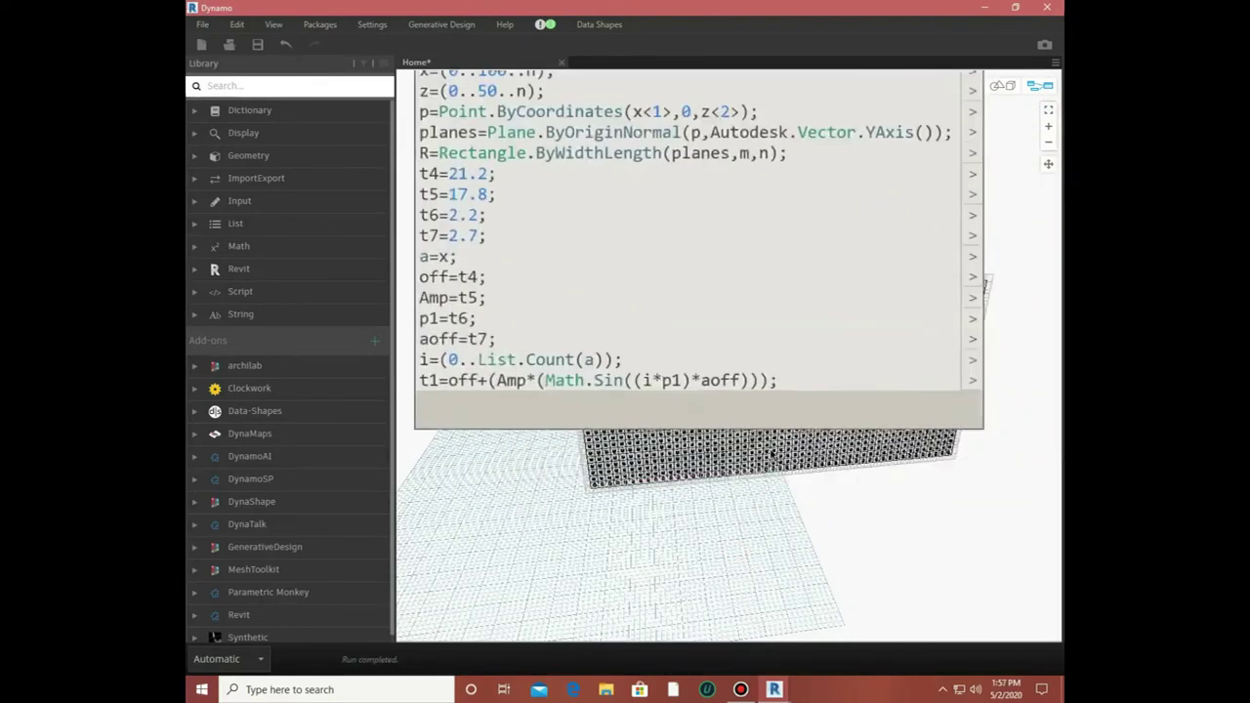
key(Return)
text(Point1=p)
text(o)
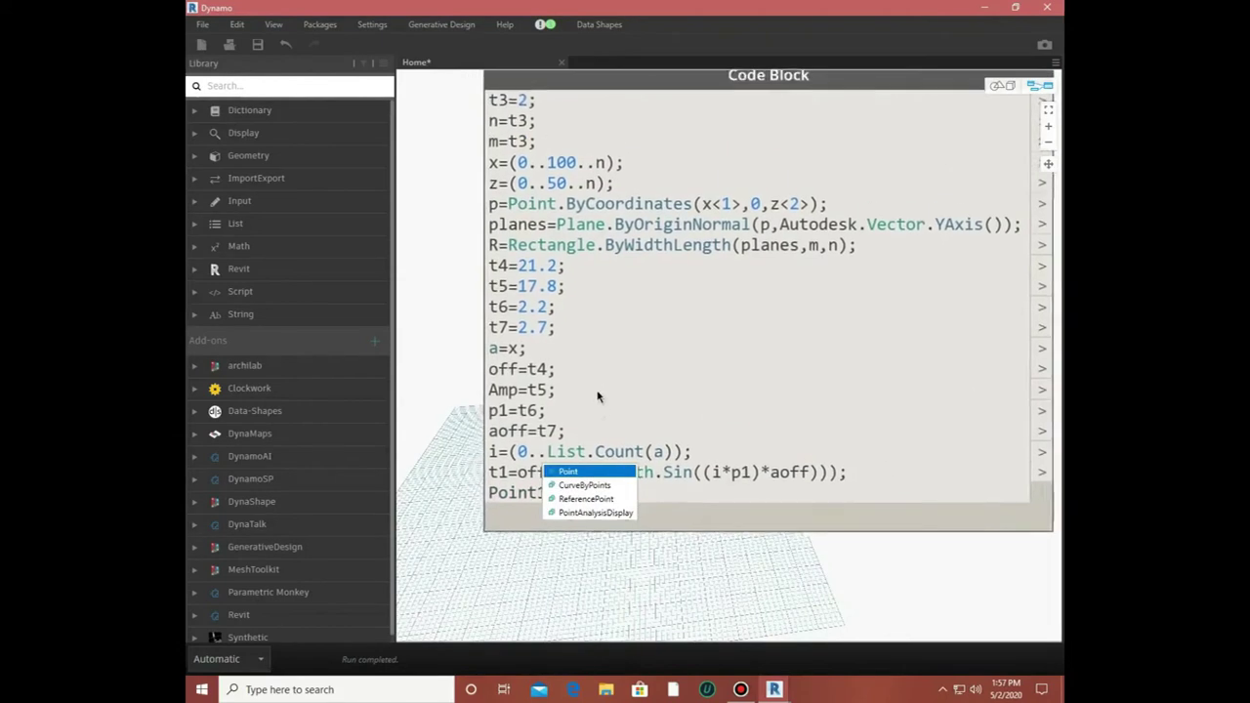
text(i)
key(Tab)
text(.By)
key(Tab)
text(x,t1,t1);)
key(Return)
- Add second wave parameters t8=21.2, t9=17.8, t10=7.4 and t11=0.9
text(t8=21.2;)
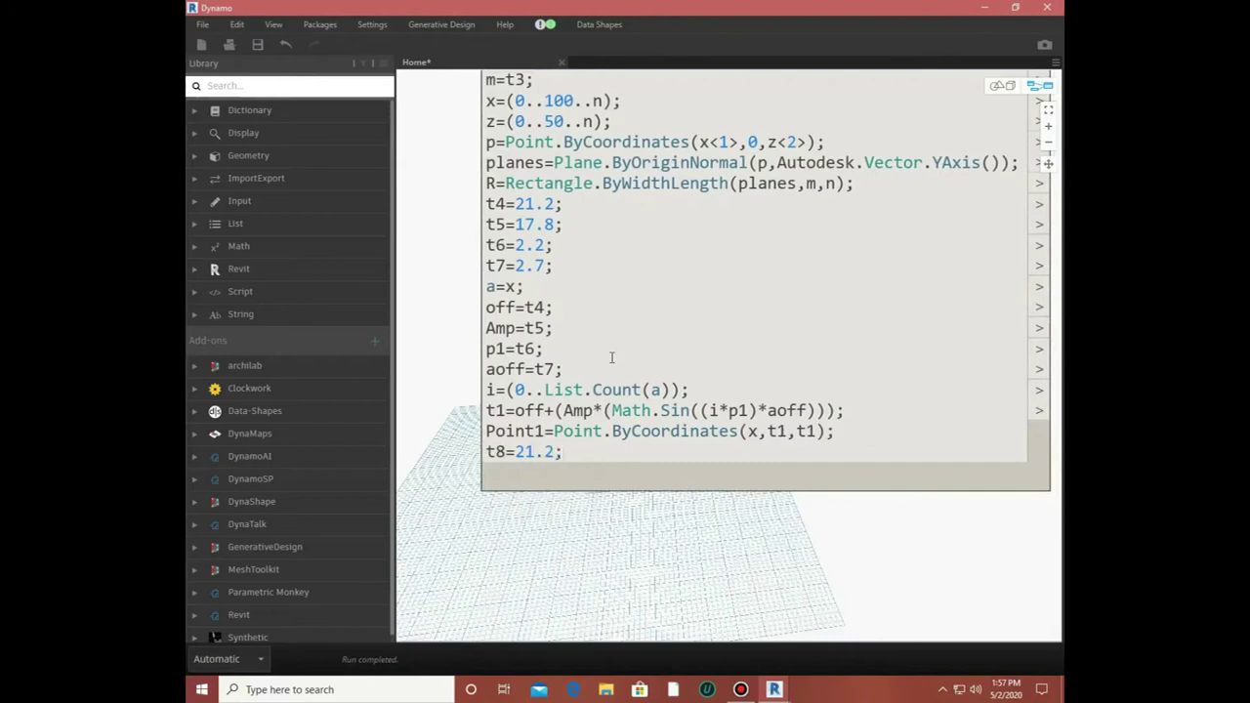
key(Return)
text(t9=17.8)
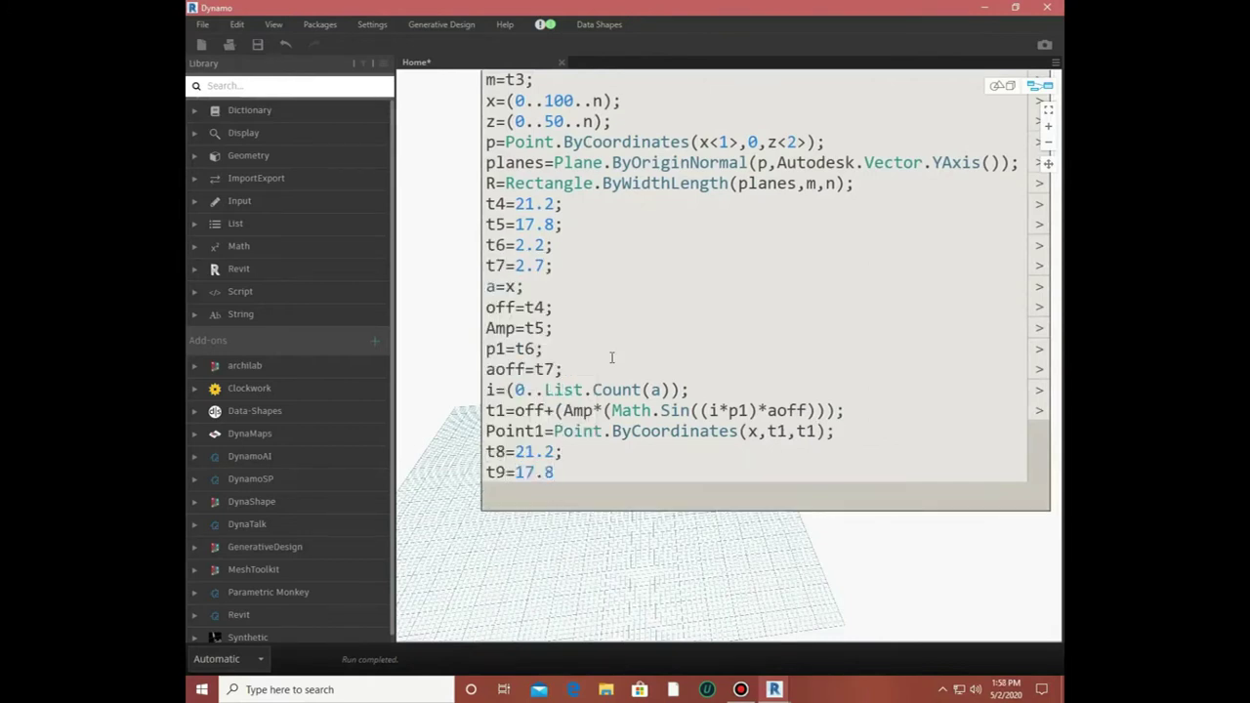
text(;)
key(Return)
text(t10=)
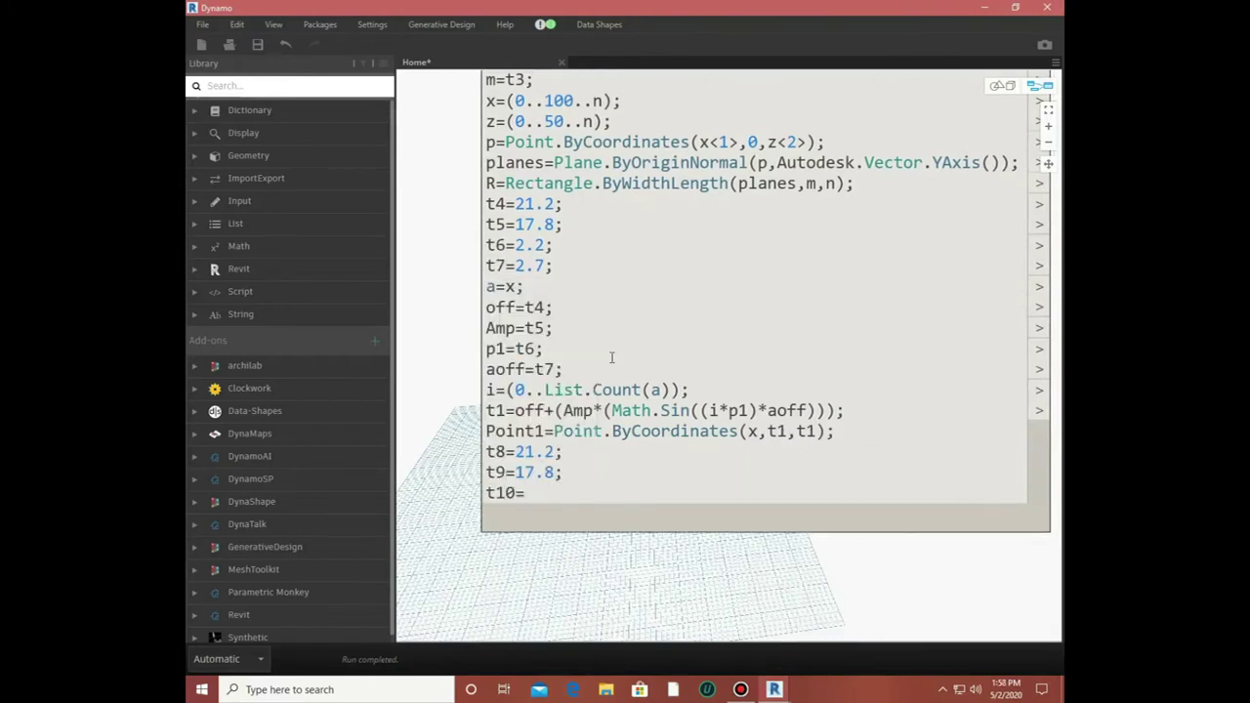
text(7.4;)
key(Return)
text(t11=0.9)
- Assign a1=x, off1=t8 and Amp1=t9
key(Return)
text(a1=x;)
key(Return)
text(off1)
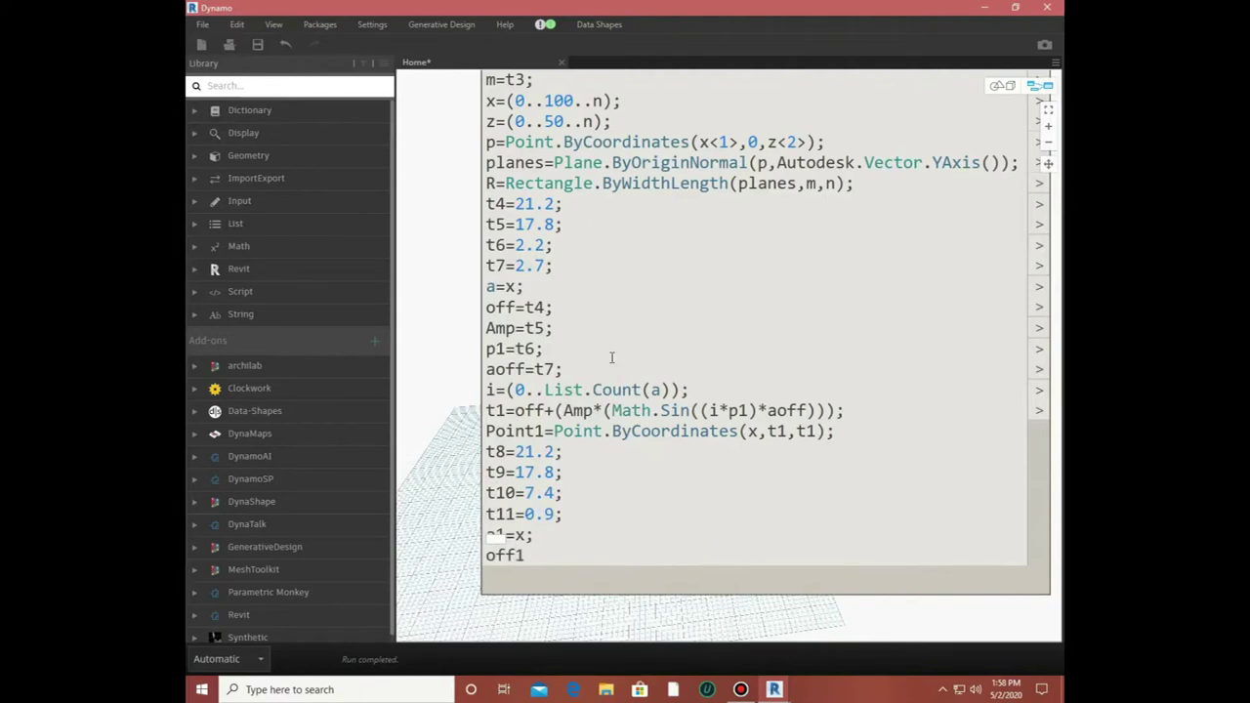
text(=t8;)
key(Return)
text(Amp1=t9)
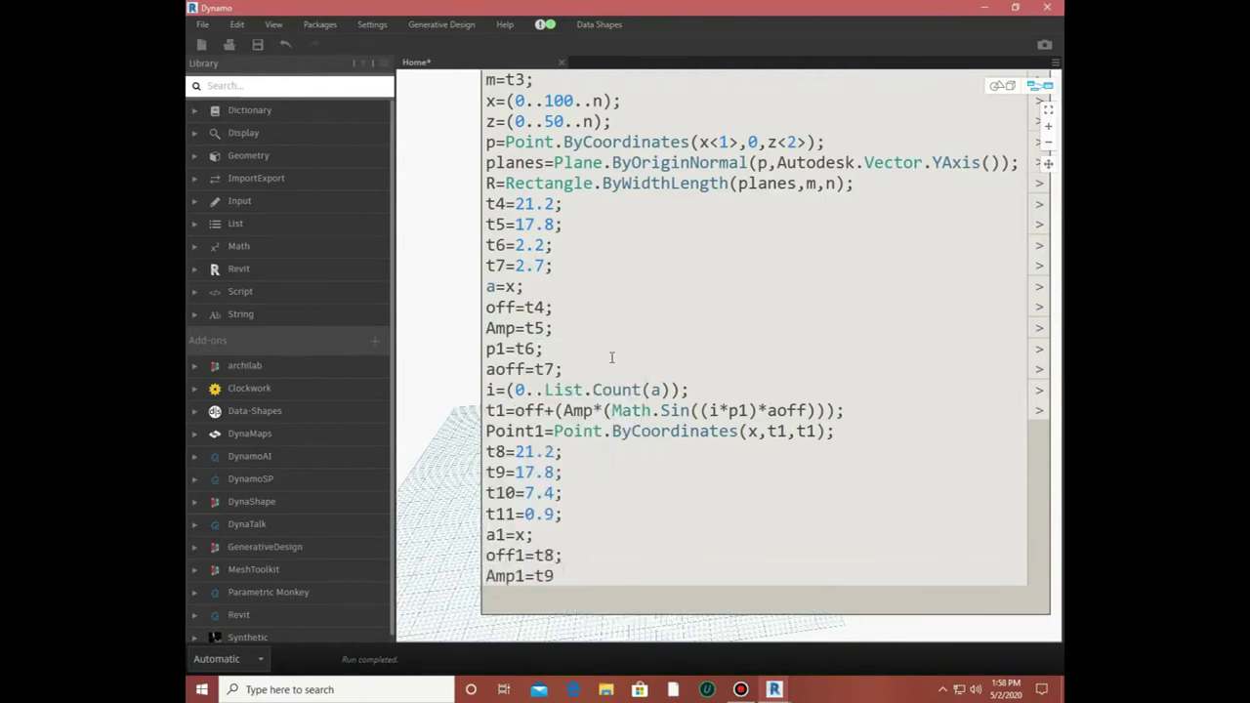
text(;)
scroll(463, 382, down, 5)
- Add p2=t10 and aoff1=t11 below the Amp1 line
click(1006, 86)
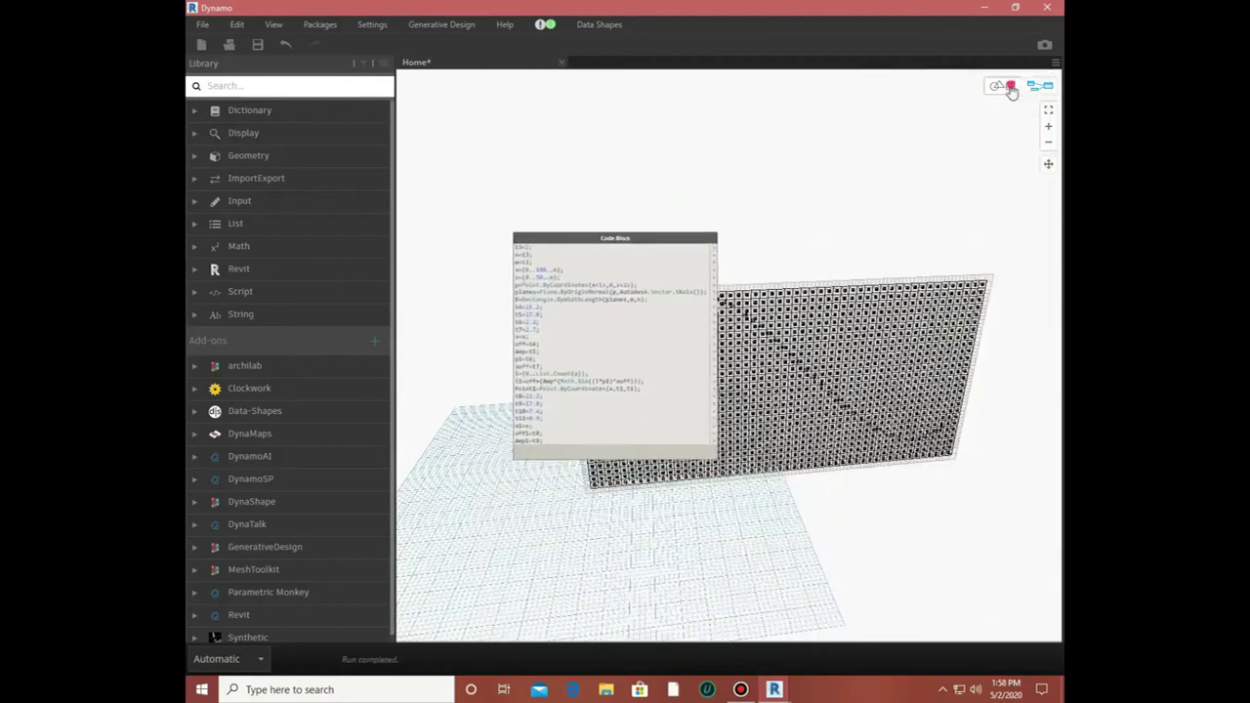
right_drag(938, 196, 833, 271)
key(ctrl+b)
scroll(496, 382, up, 3)
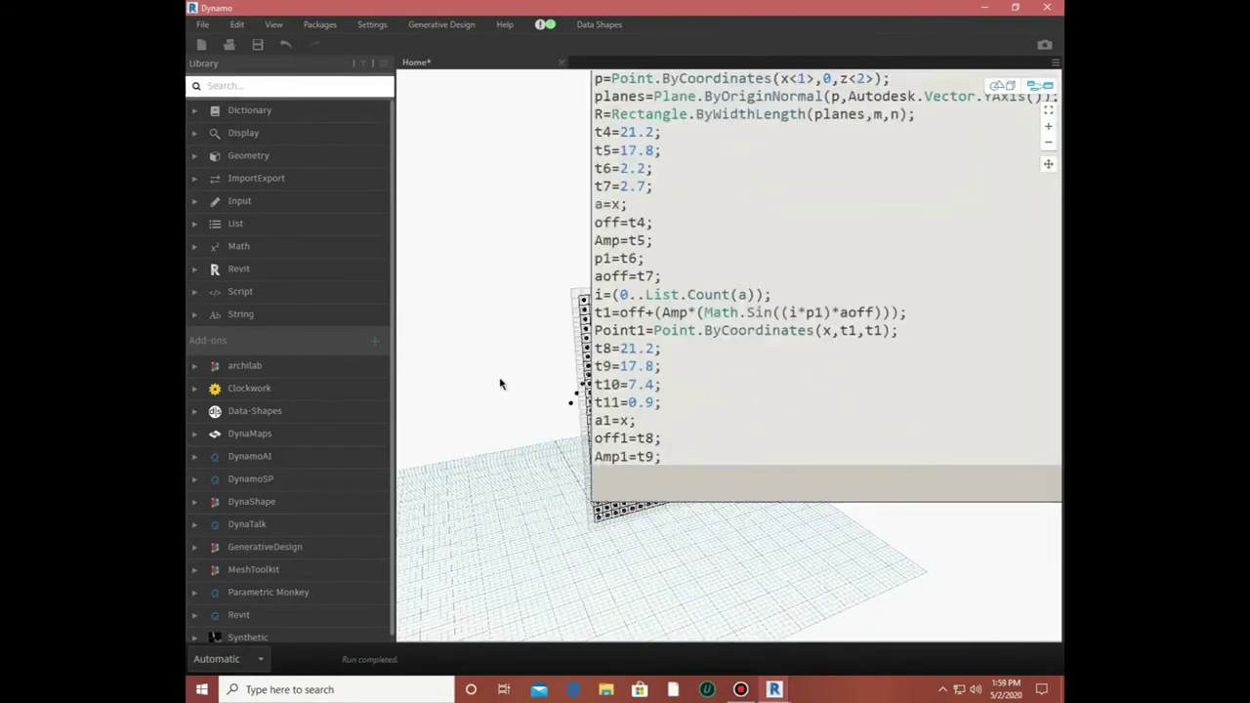
scroll(476, 396, up, 2)
click(623, 523)
key(Return)
text(p1=)
text(t10)
text(;)
key(Return)
text(aoff)
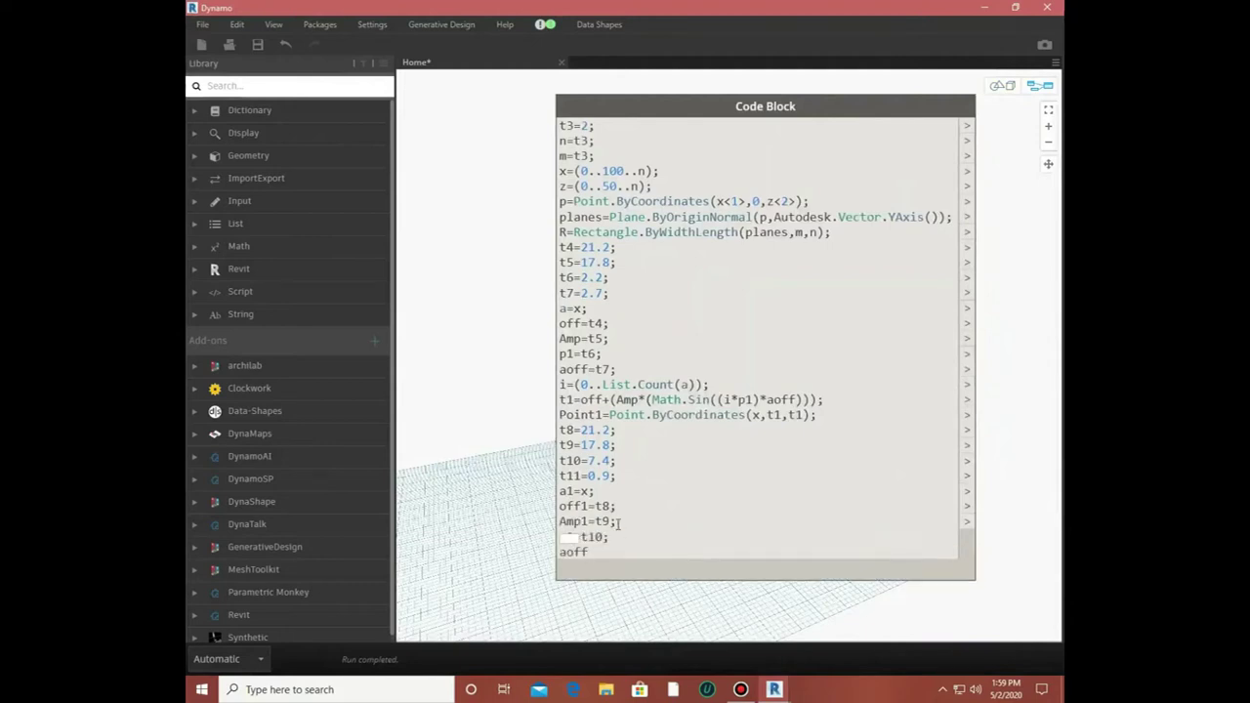
text(1=t11;)
key(Return)
- Add the i1 range, the t2 sine formula and point2=Point.ByCoordinates(x,t2,t2)
text(i1=(0..List.Count(a1));)
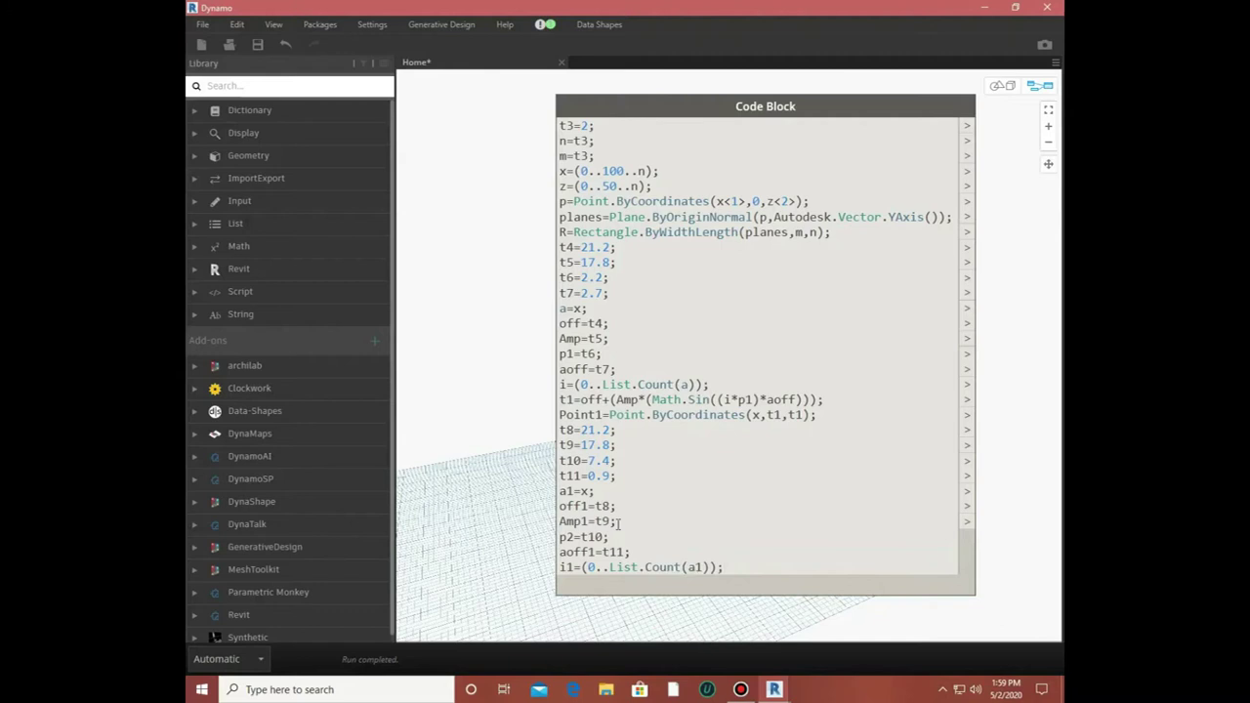
key(Return)
text(t2=off1+()
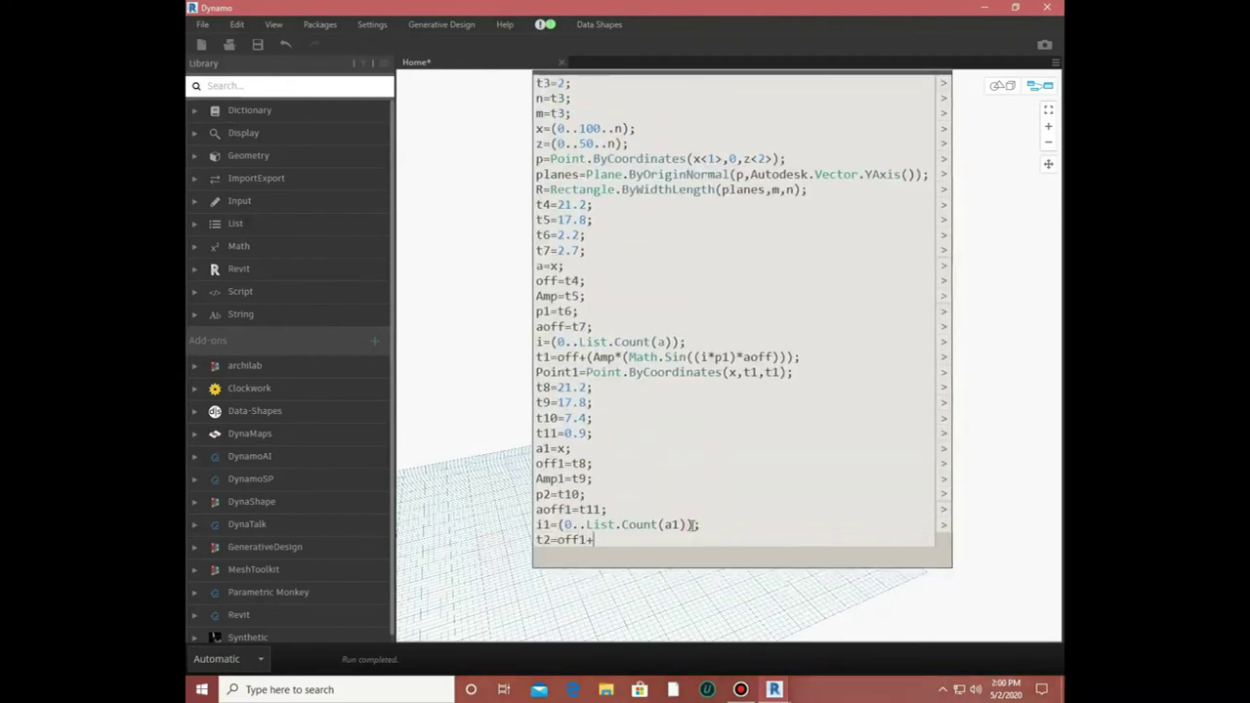
text(Amp1*()
text(Math.Sin)
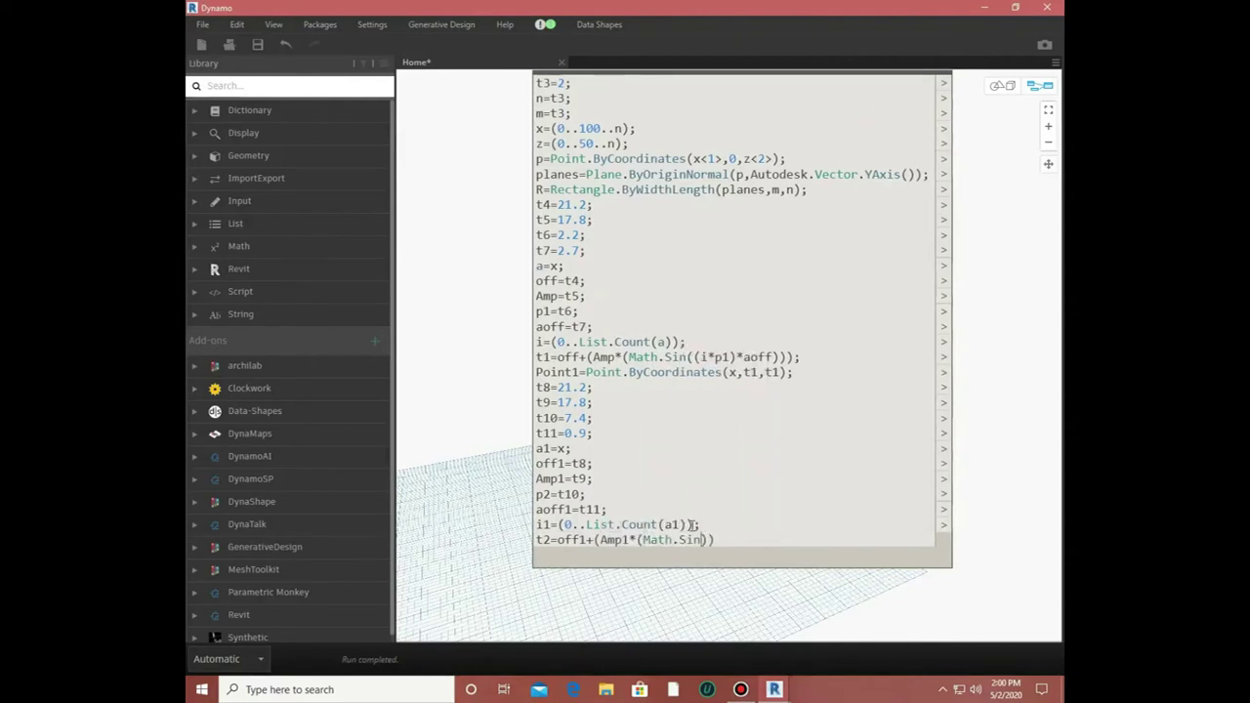
text((()
text(i1*p)
text(2)*)
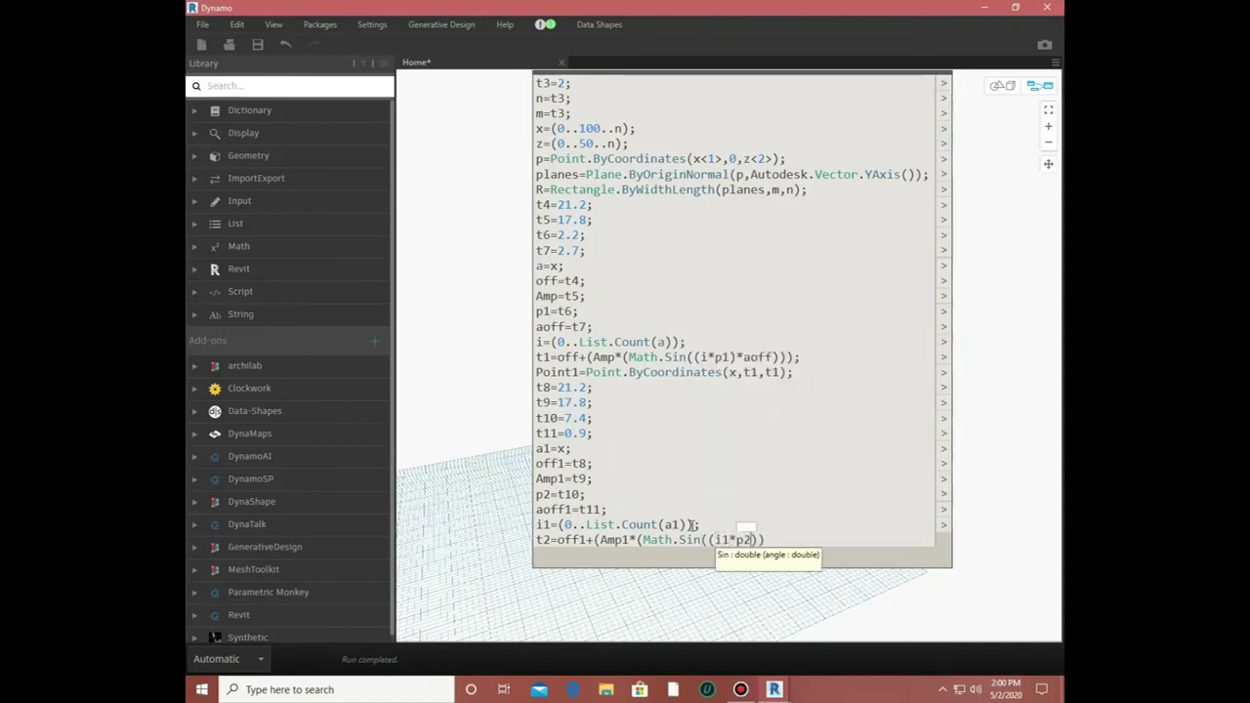
text(aoff1)
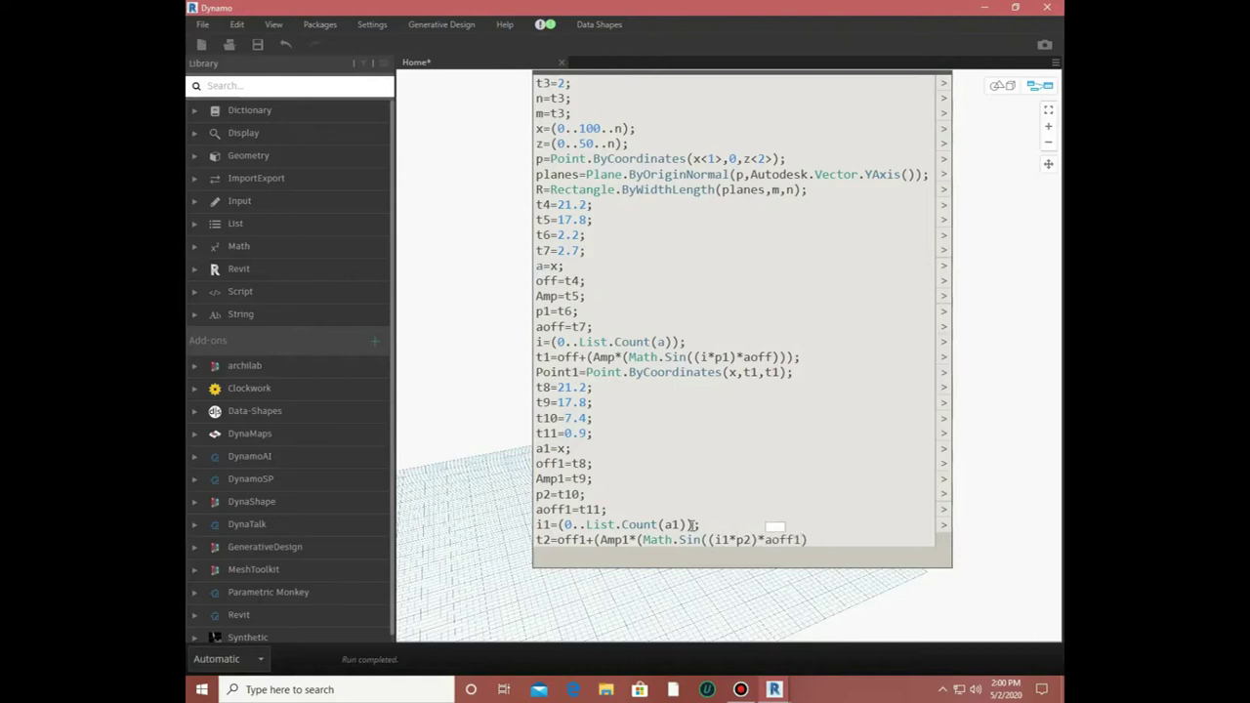
text());)
key(Return)
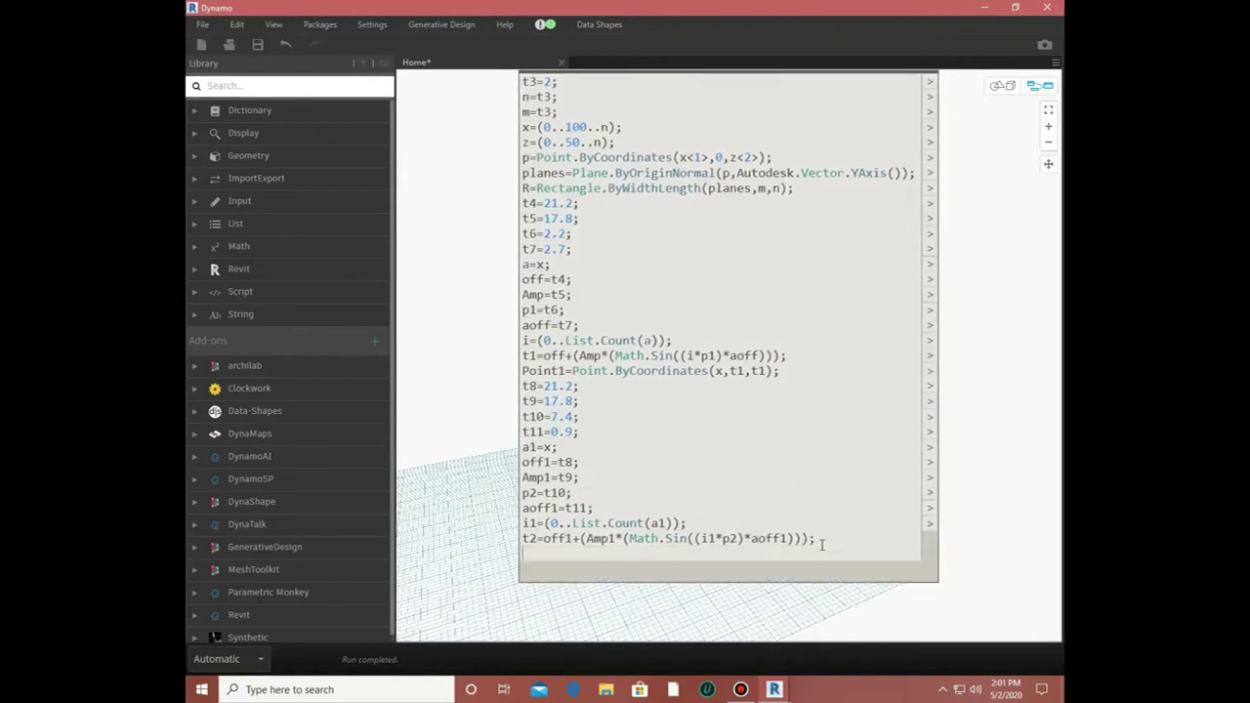
text(point2=Point)
text(point2=Point.By)
key(Return)
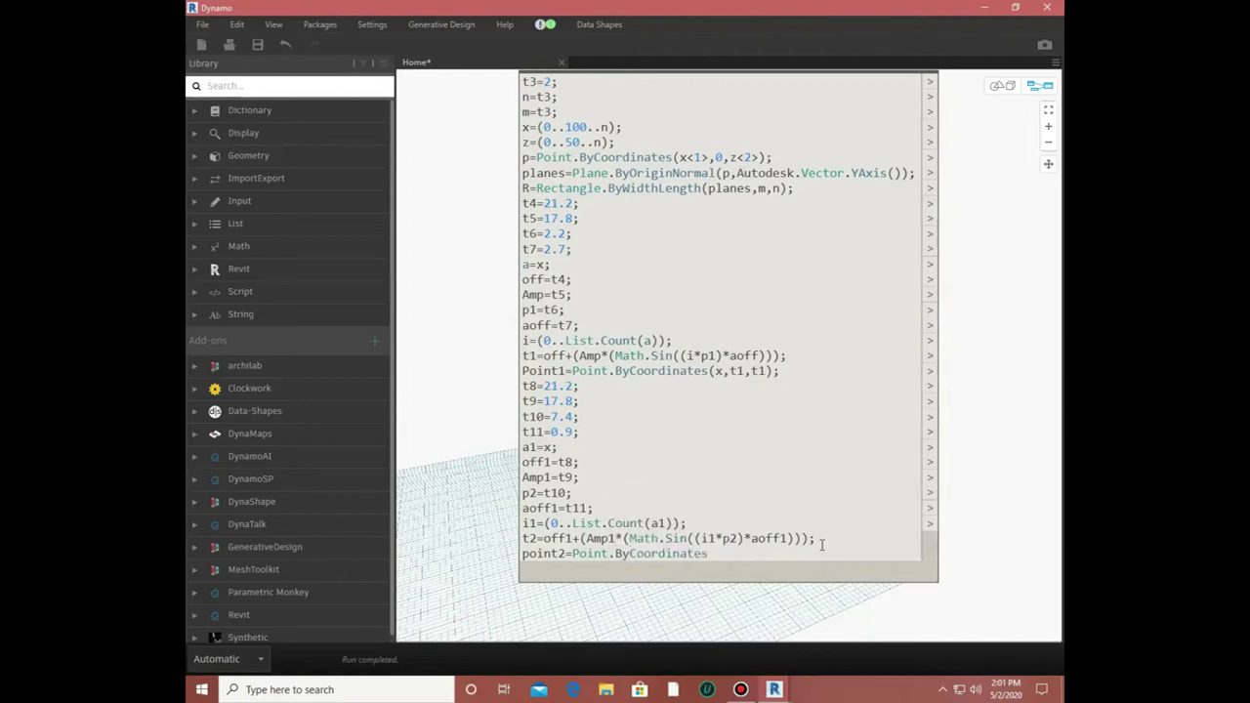
text(x,t2,t)
text(2);)
- Check the point2 sine curve in the 3D preview, then create a new empty Code Block
scroll(488, 476, down, 3)
key(ctrl+b)
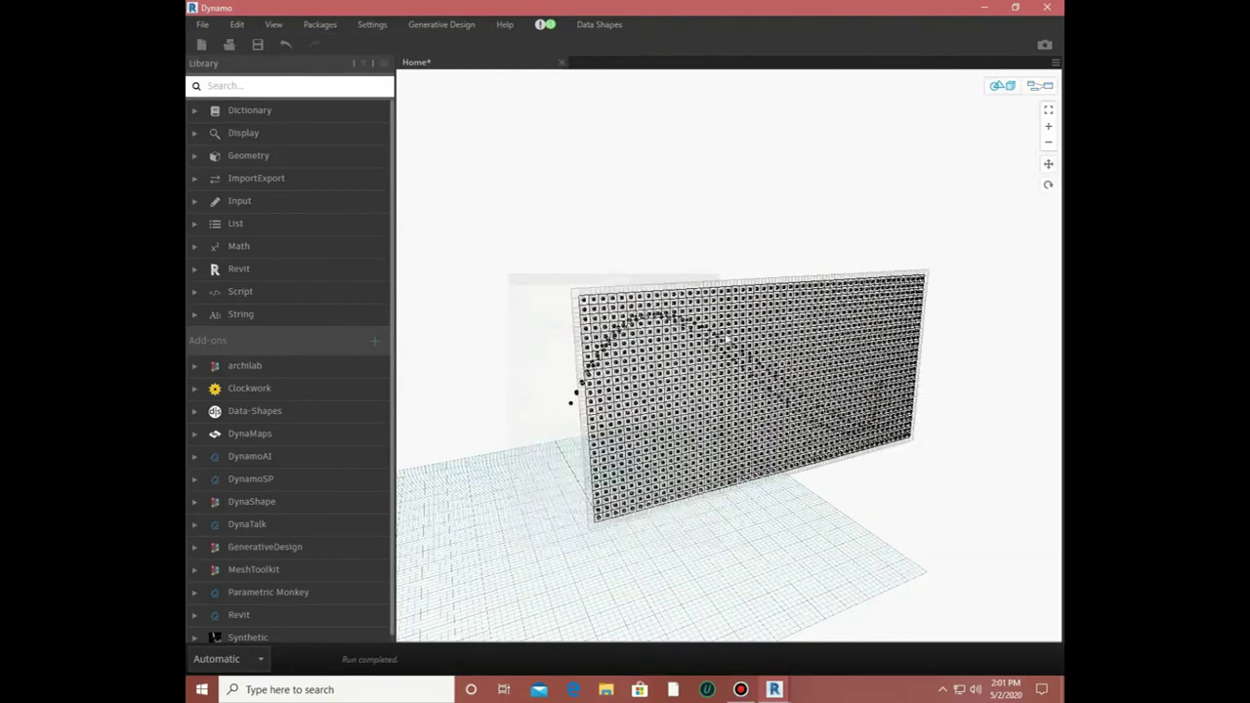
right_drag(487, 476, 730, 389)
click(1037, 86)
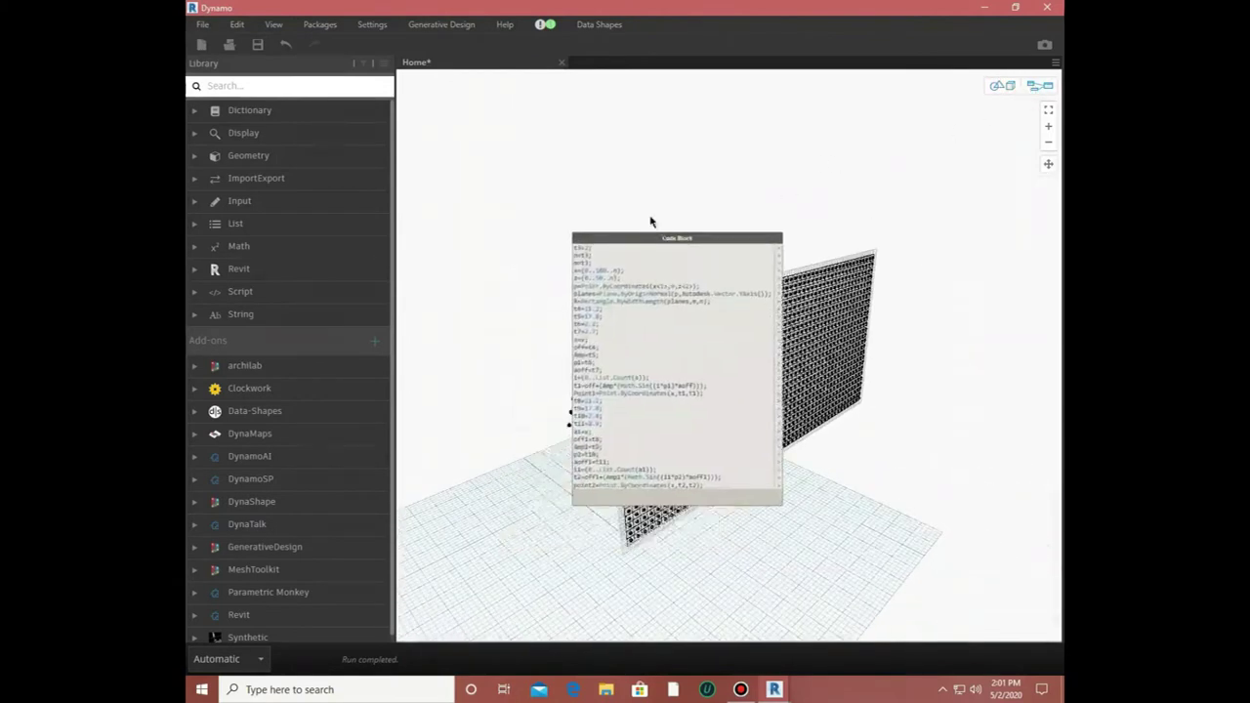
scroll(538, 333, down, 2)
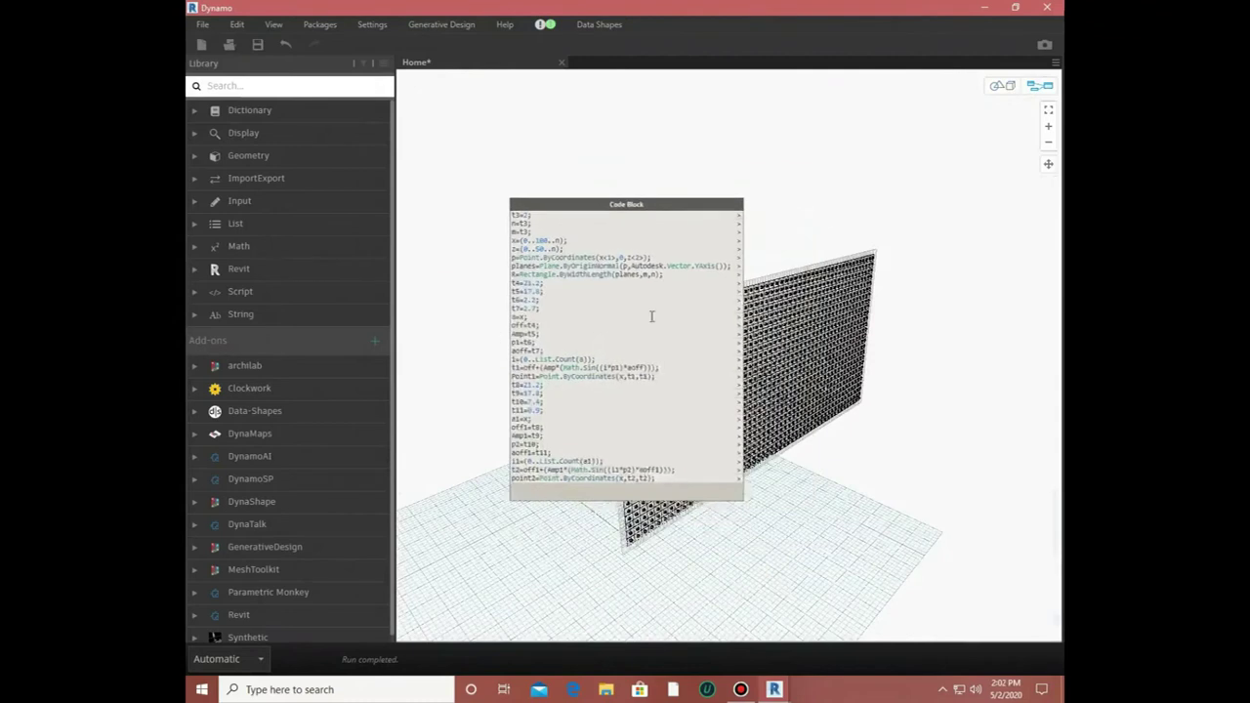
double_click(791, 315)
scroll(777, 335, up, 5)
- Start the new block with vector1=Autodesk.Vector.YAxis(), a=point1 and b=t4
text(vector1=Autodesk.Vector.YAxis();)
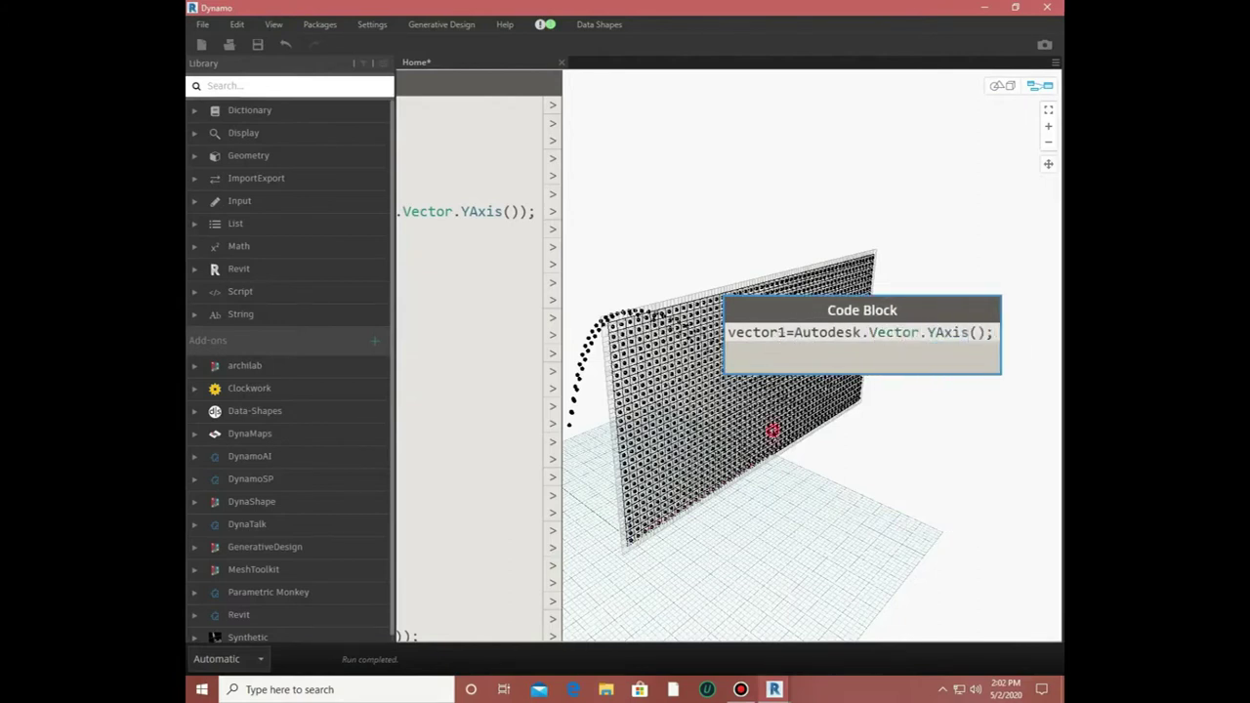
key(Return)
text(a=point1b=t4;)
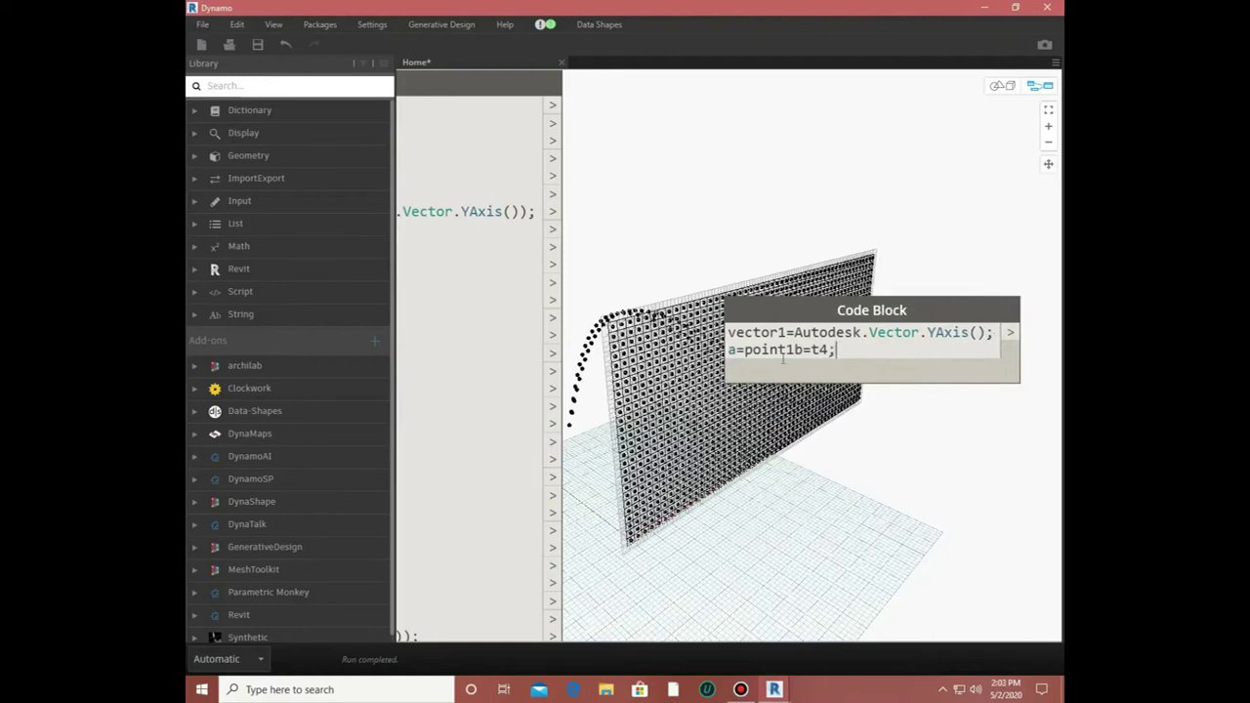
click(796, 350)
key(Return)
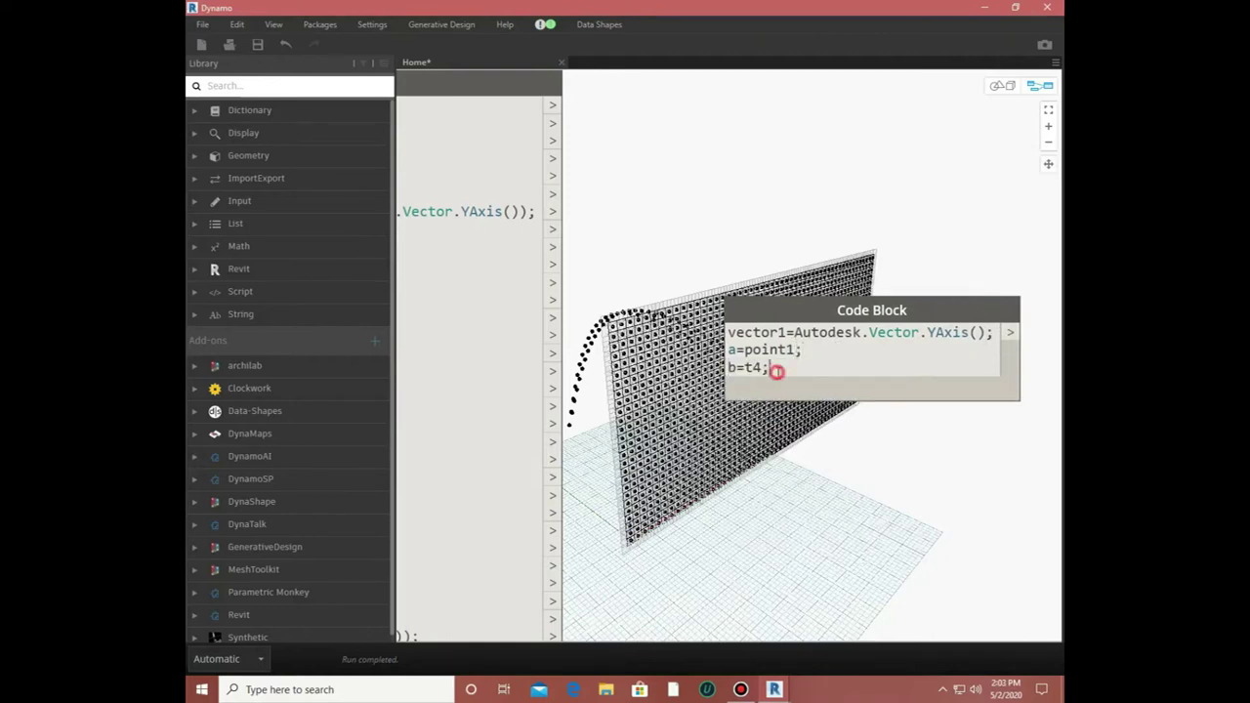
key(Return)
- Add t2=a*2, t3=b*2 and a Math.RemapRange line for t5
text(t2=a*2)
key(Return)
text(t3=b*2)
key(Return)
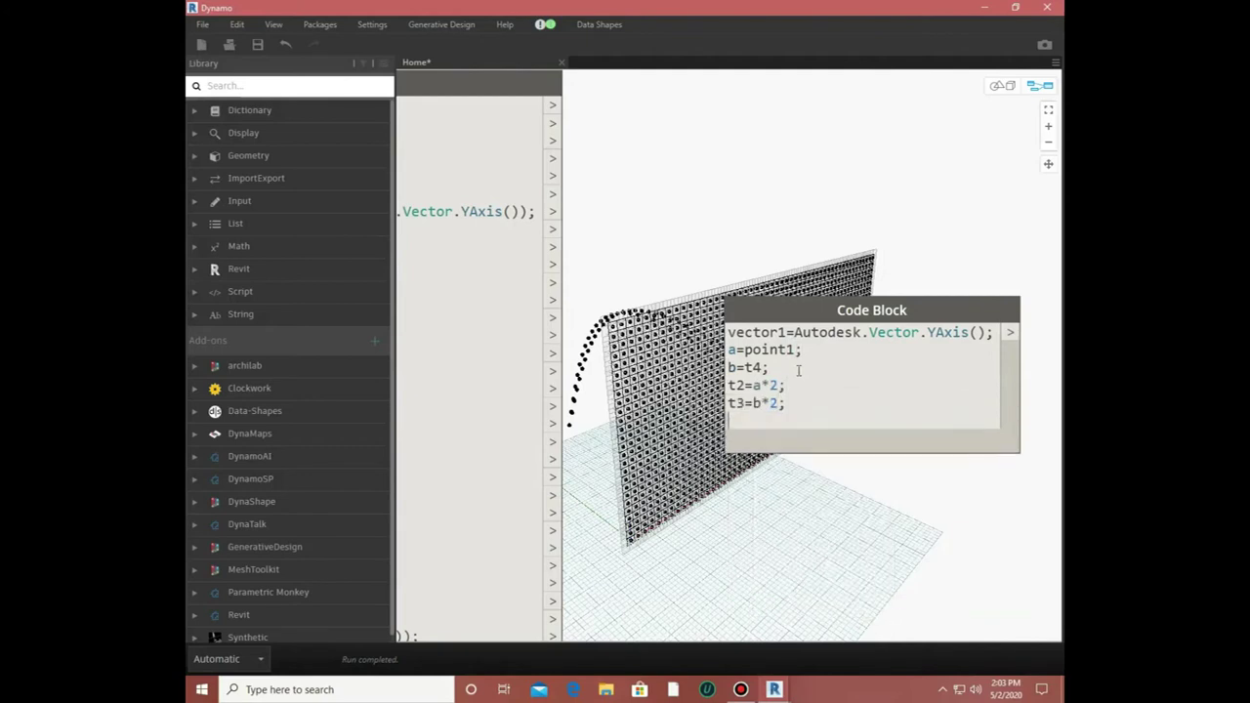
text(t5=Math.)
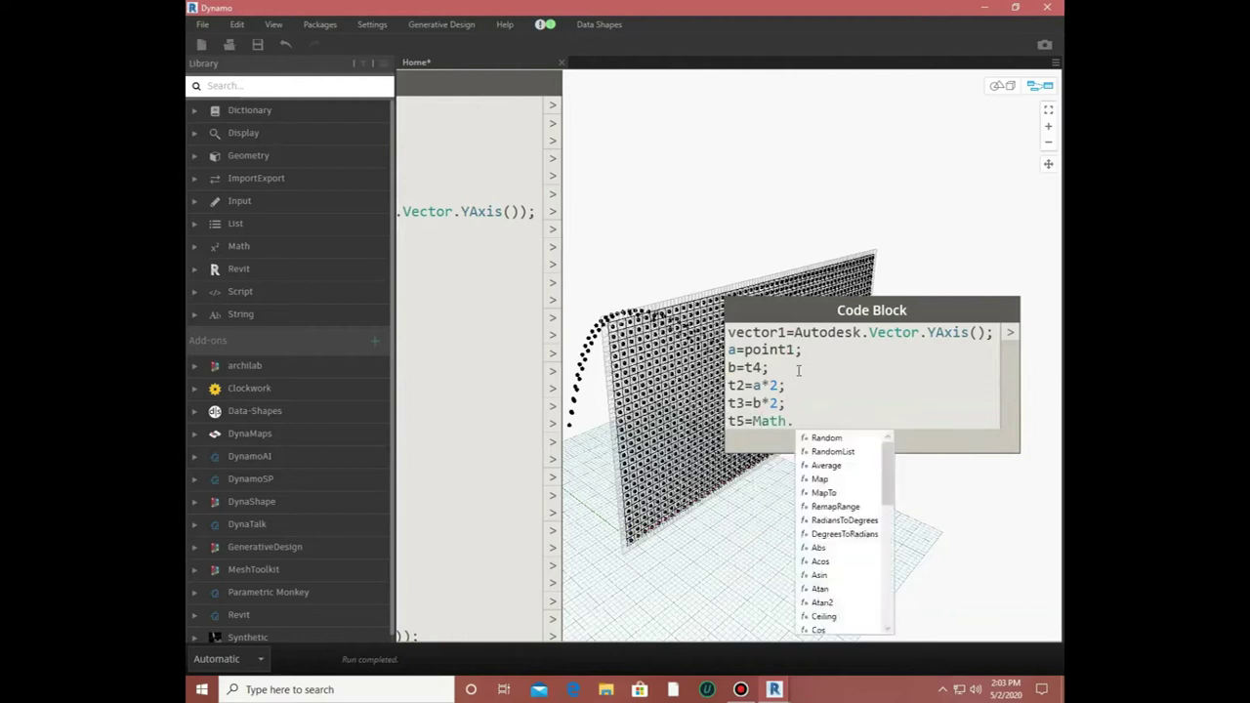
text(Re)
key(Return)
text(t6,0,1)
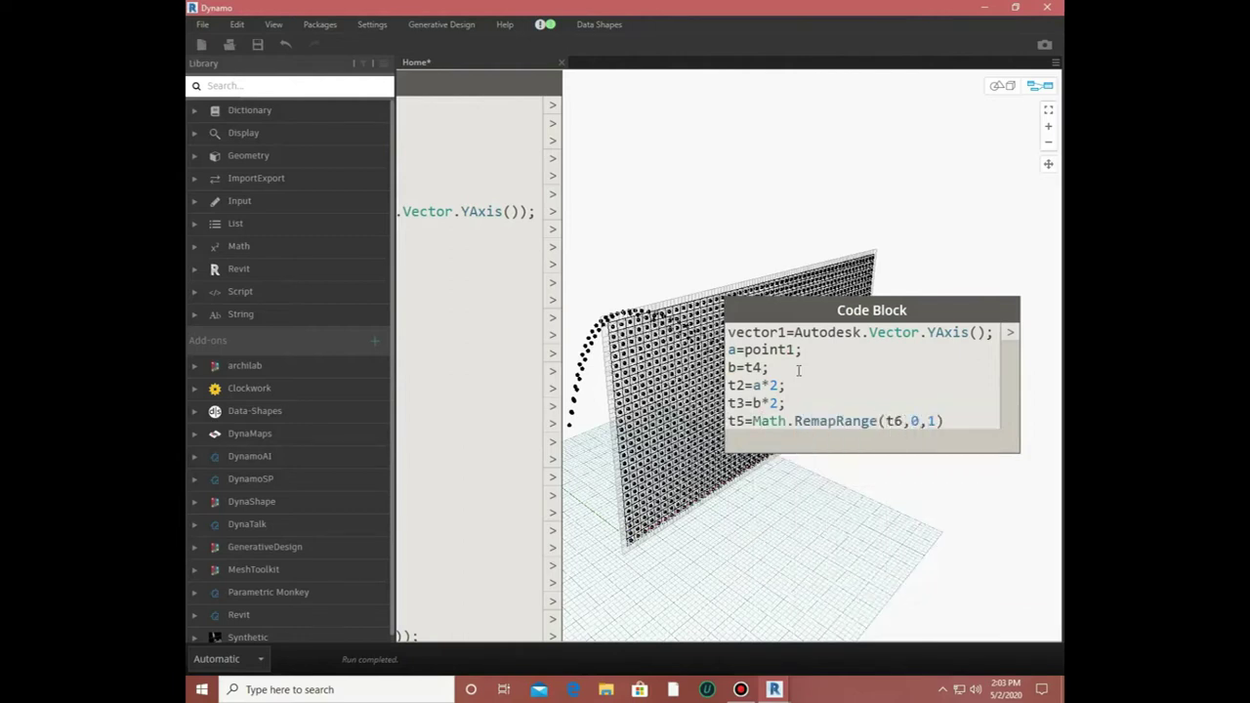
text(;)
key(Return)
- Add the t7 RemapRange line, a1=t5, b1=t7 and t1=-15/(a1+b1)
text(t7=Math.R)
key(Return)
text((t8,1,t)
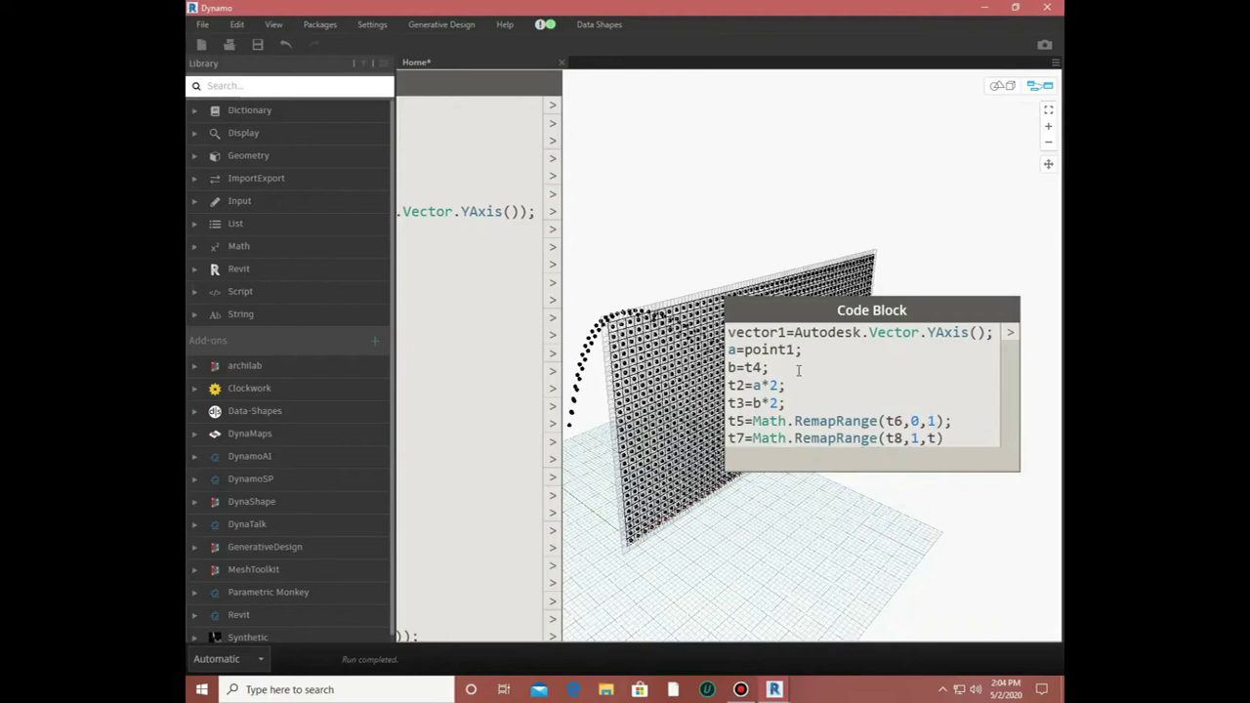
key(Return)
text(a1=t5b1=t7)
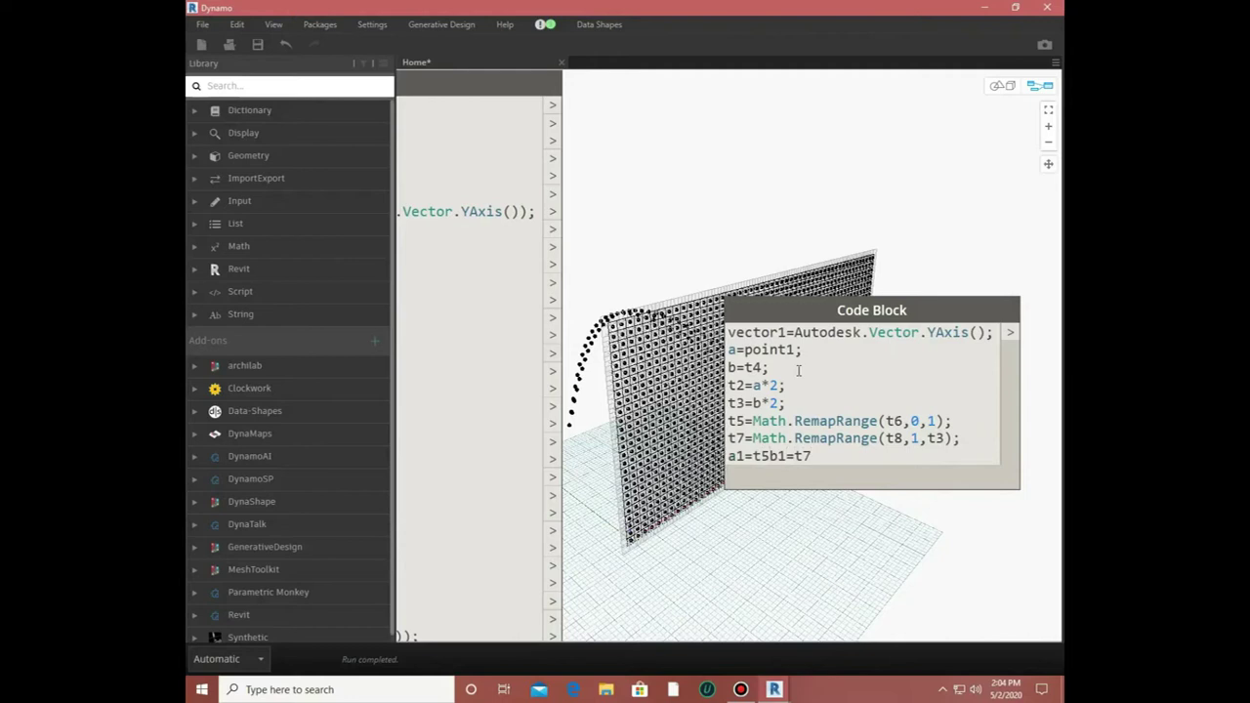
key(Return)
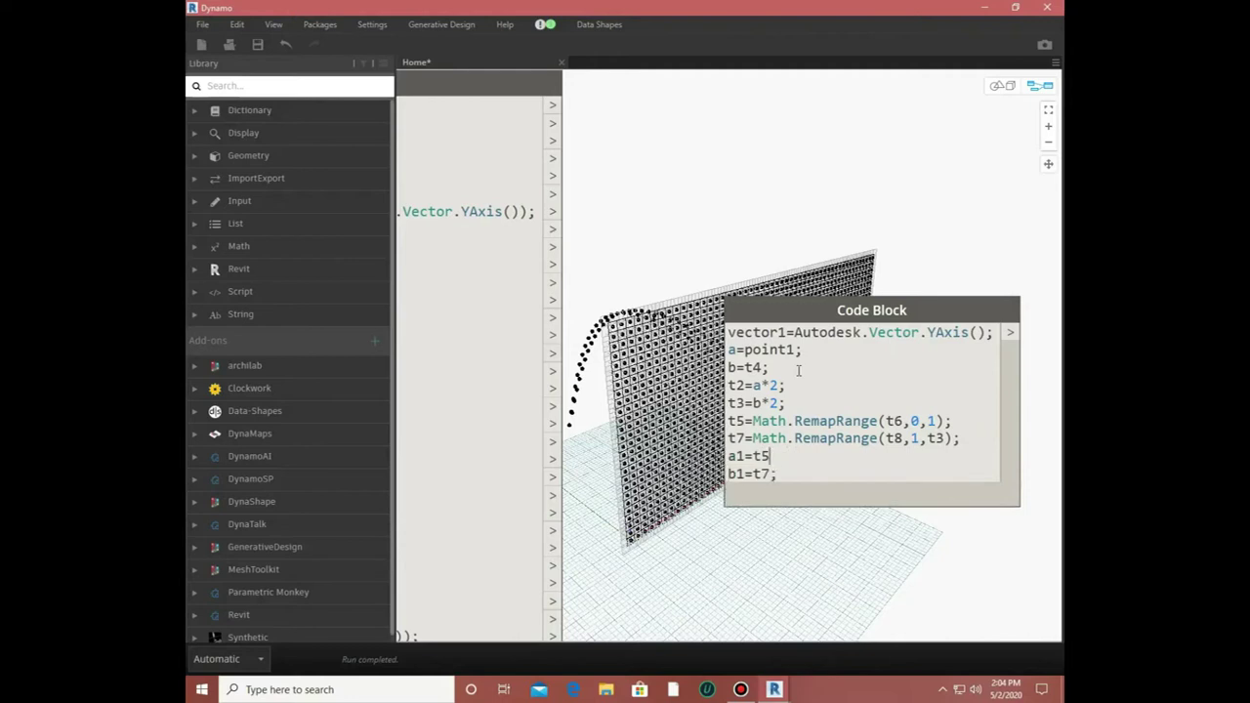
text(;)
key(Return)
text(t1=-15/(a1+b1);)
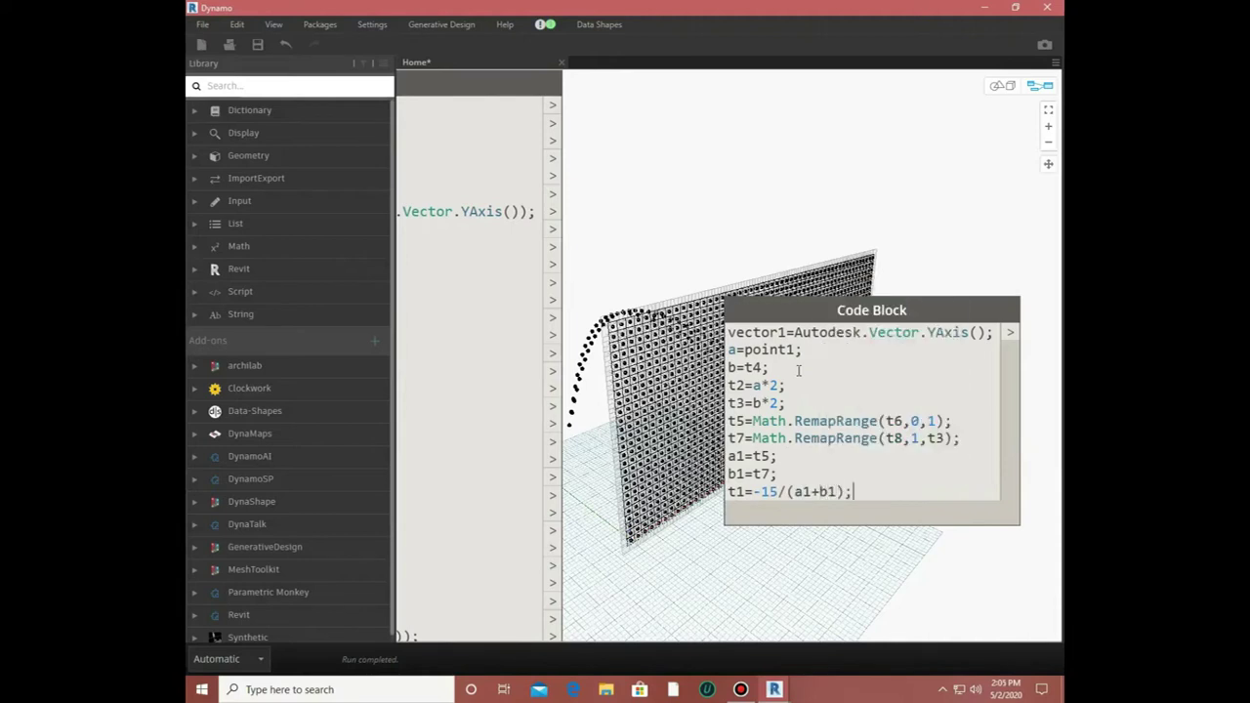
- Write solid1=Curve.ExtrudeAsSolid(rectangle1,vector1,t1) and commit the block
key(Return)
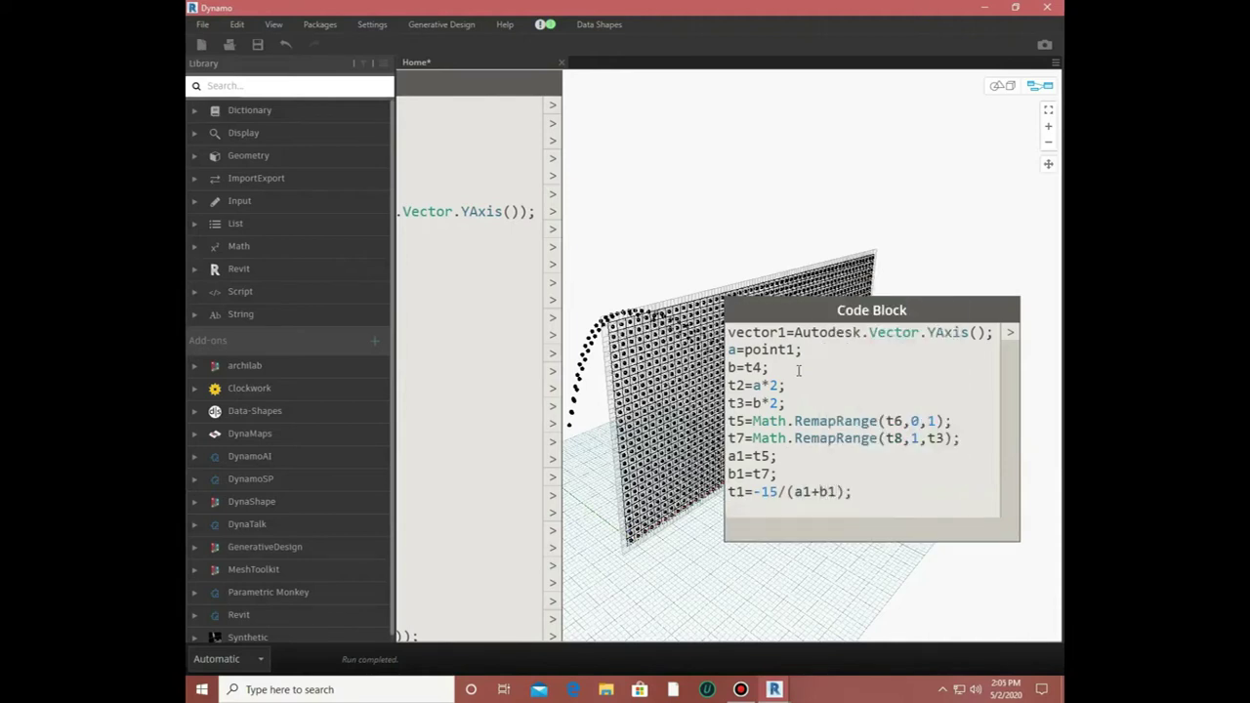
text(solid1=)
text(Curve.)
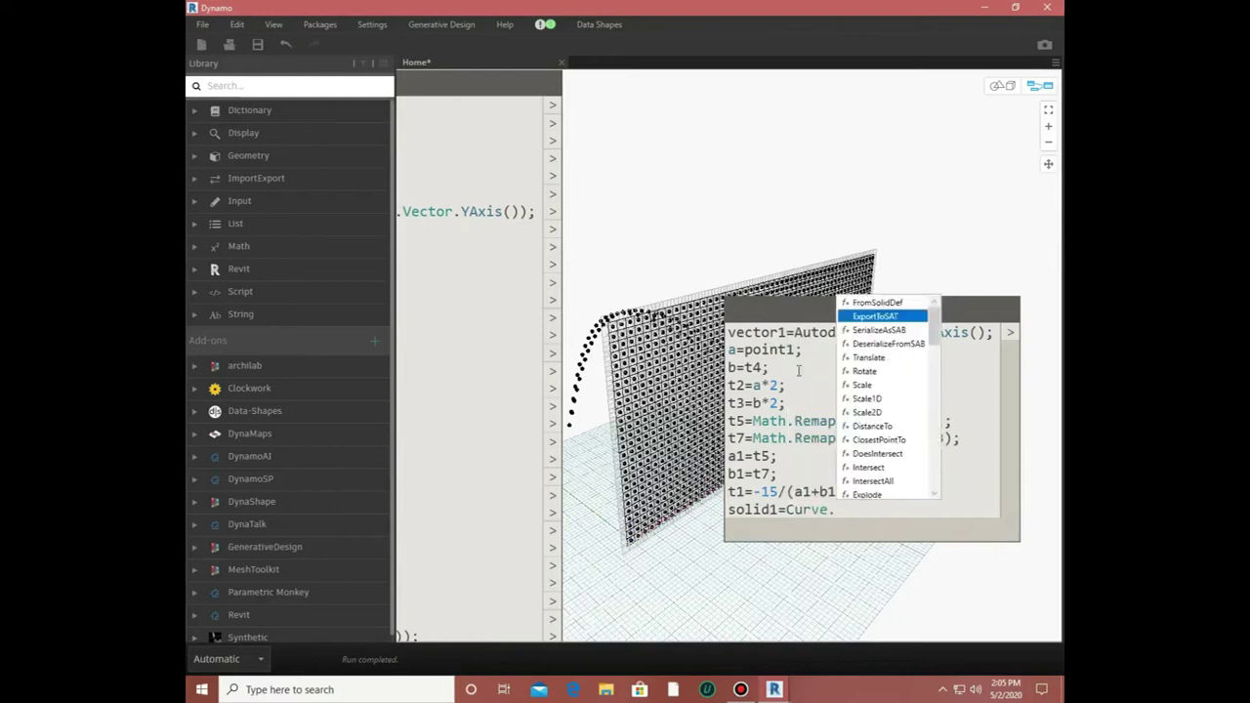
text(Extrude)
key(Down)
key(Return)
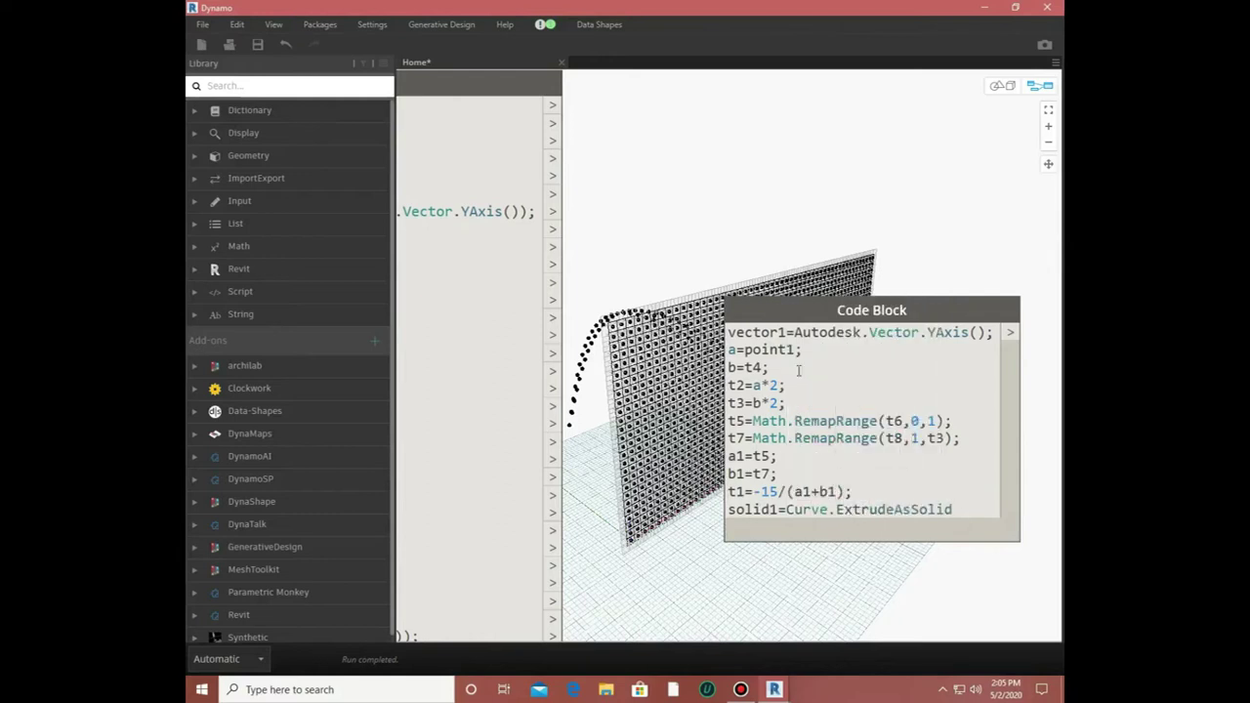
text((rectan)
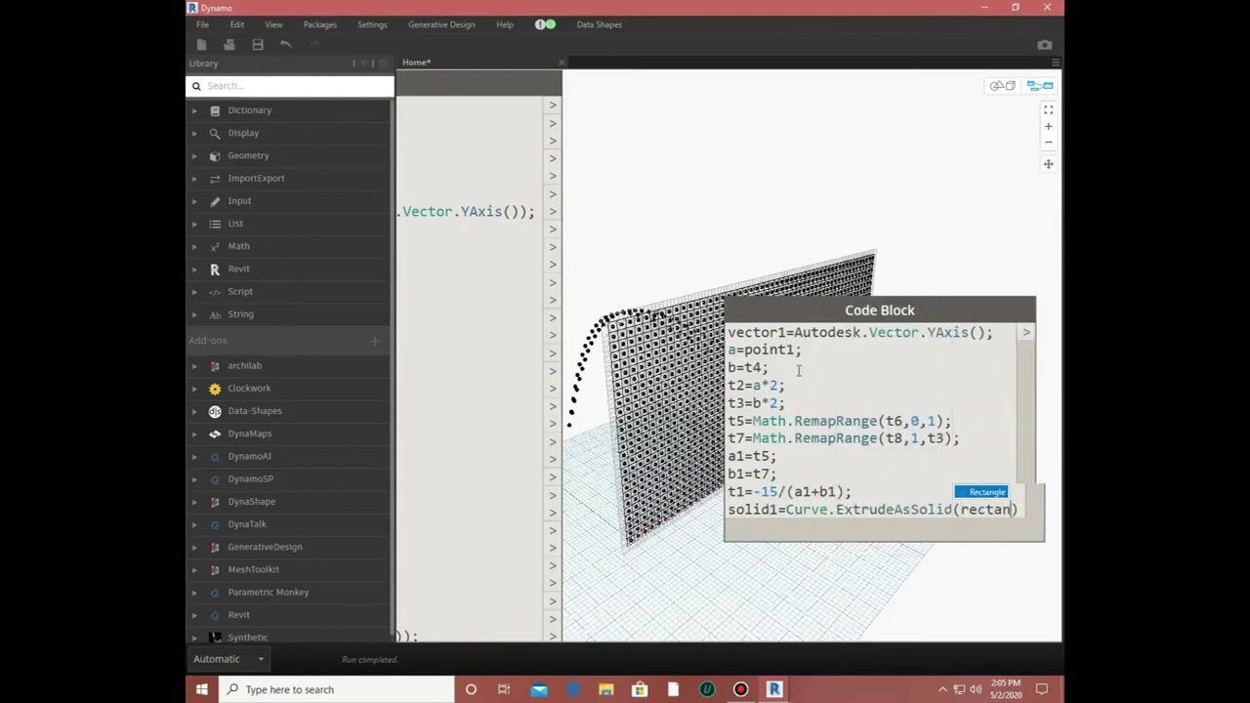
text(gle1,vector1)
click(786, 556)
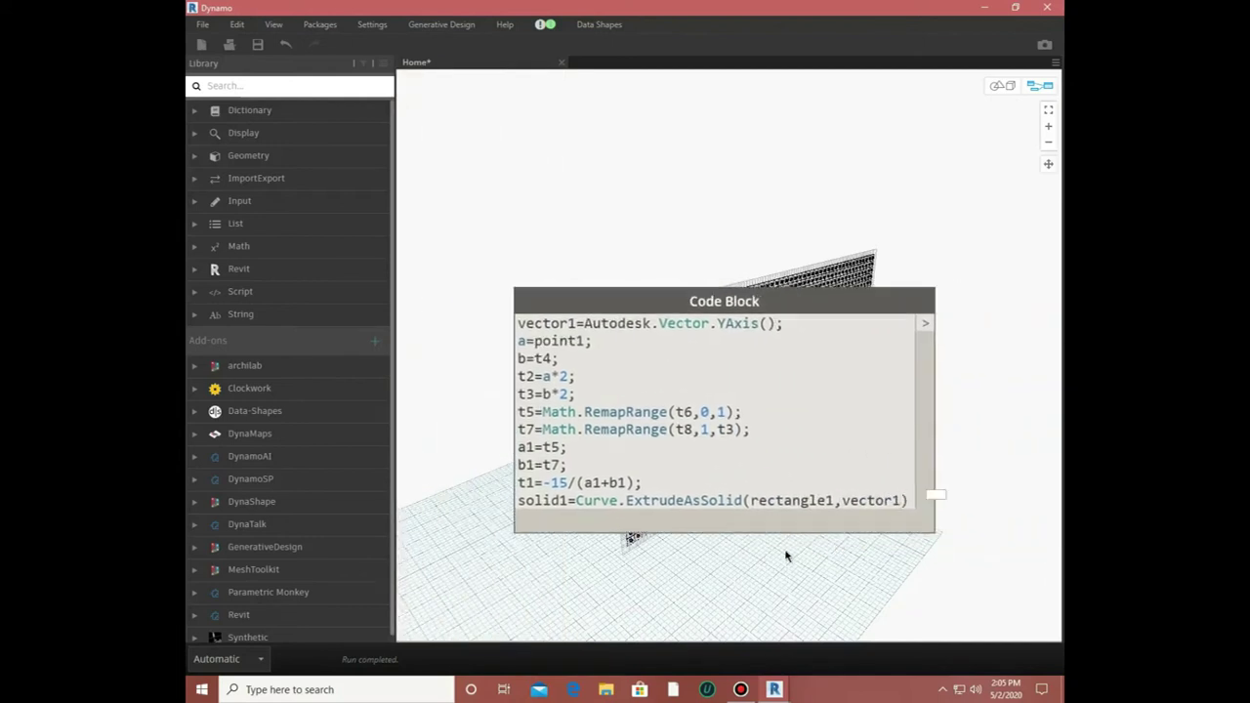
text(,t1);)
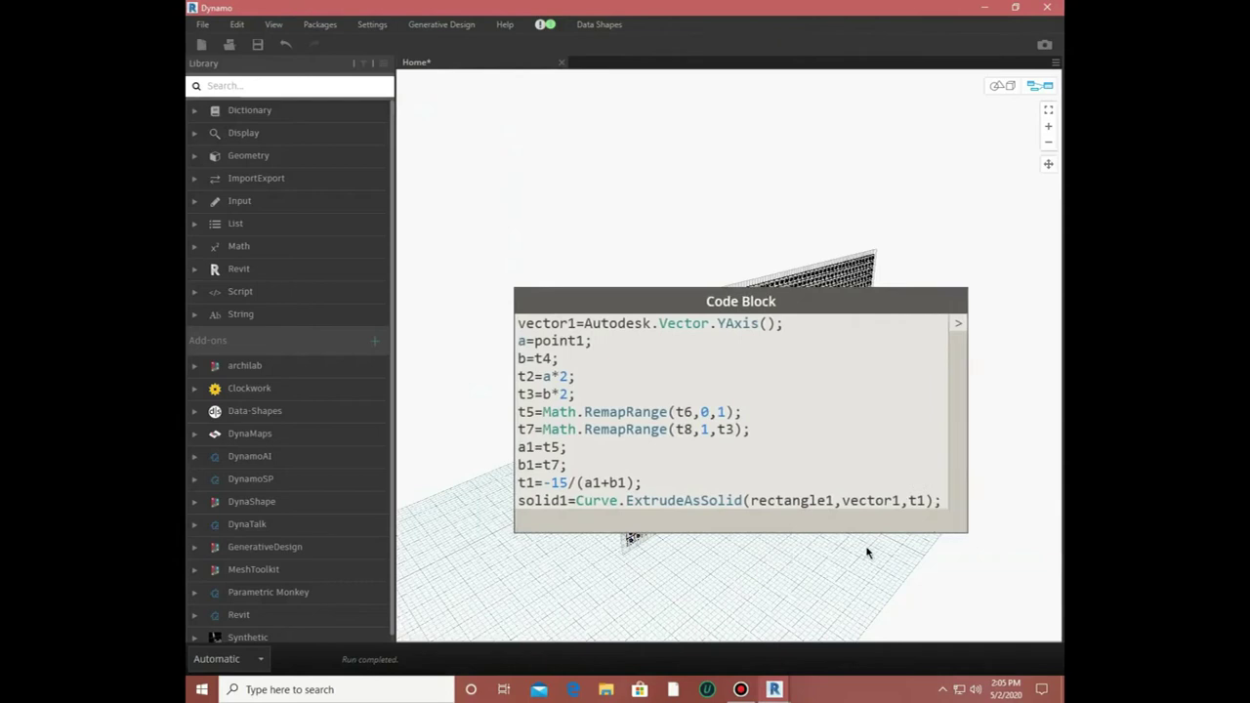
click(886, 559)
- Drag the right Code Block lower beside the left one, framing both in front of the wall preview
scroll(877, 572, down, 1)
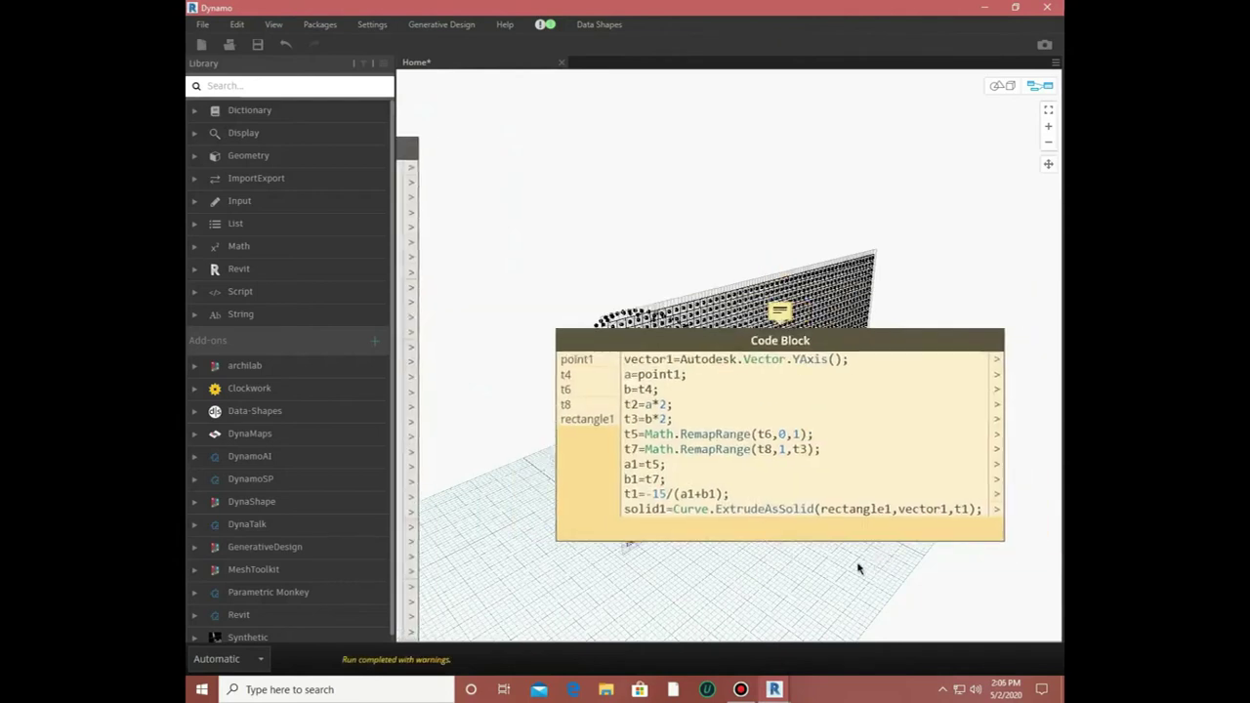
scroll(859, 566, down, 3)
middle_drag(856, 567, 963, 527)
middle_drag(809, 395, 846, 402)
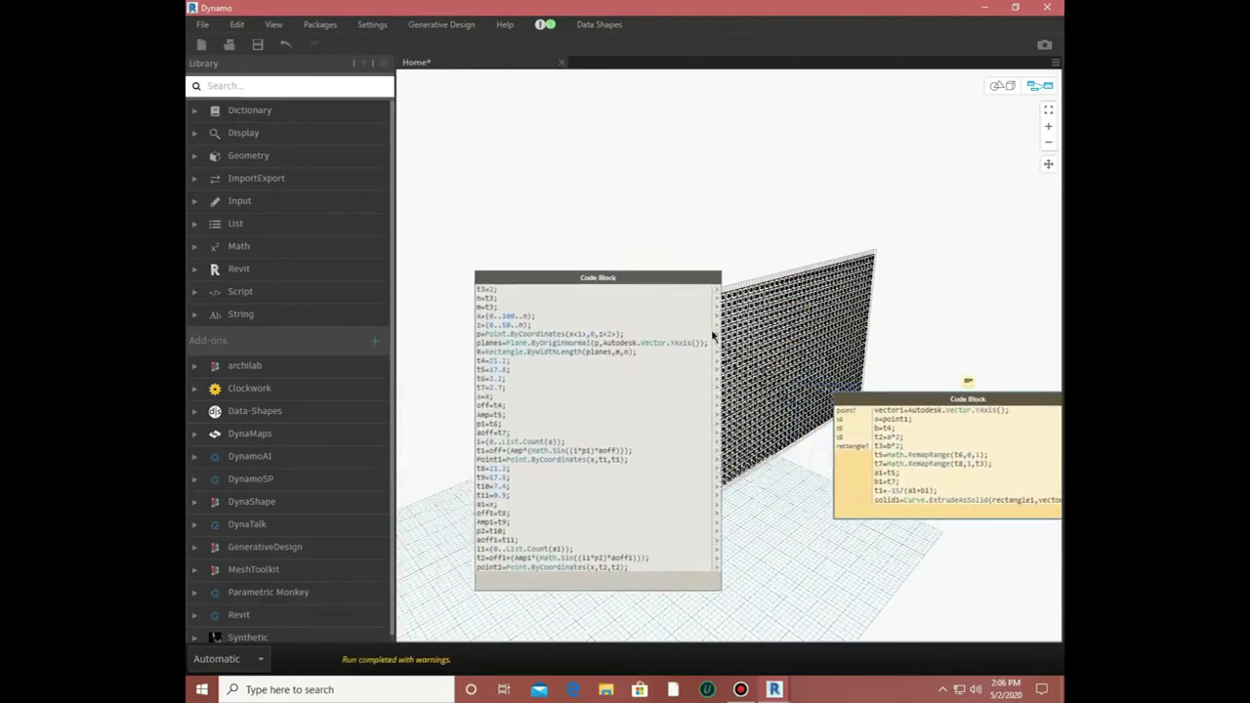
scroll(772, 401, up, 1)
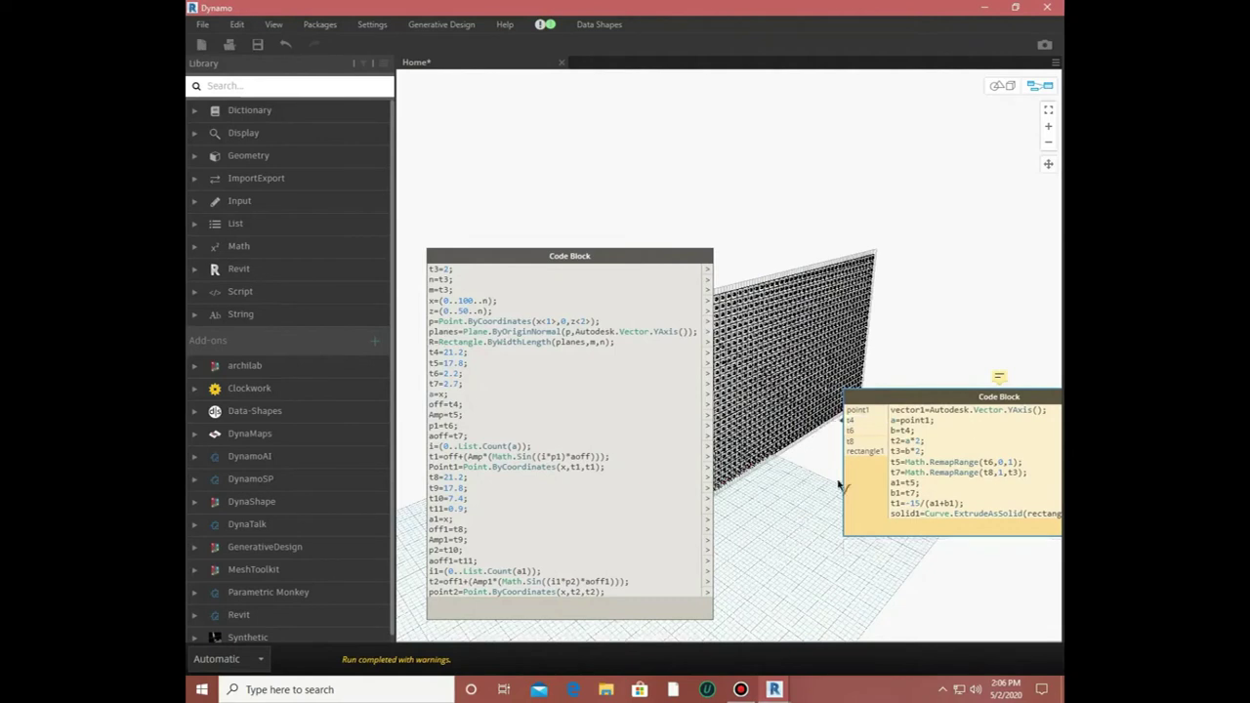
drag(877, 398, 879, 537)
middle_drag(862, 608, 894, 485)
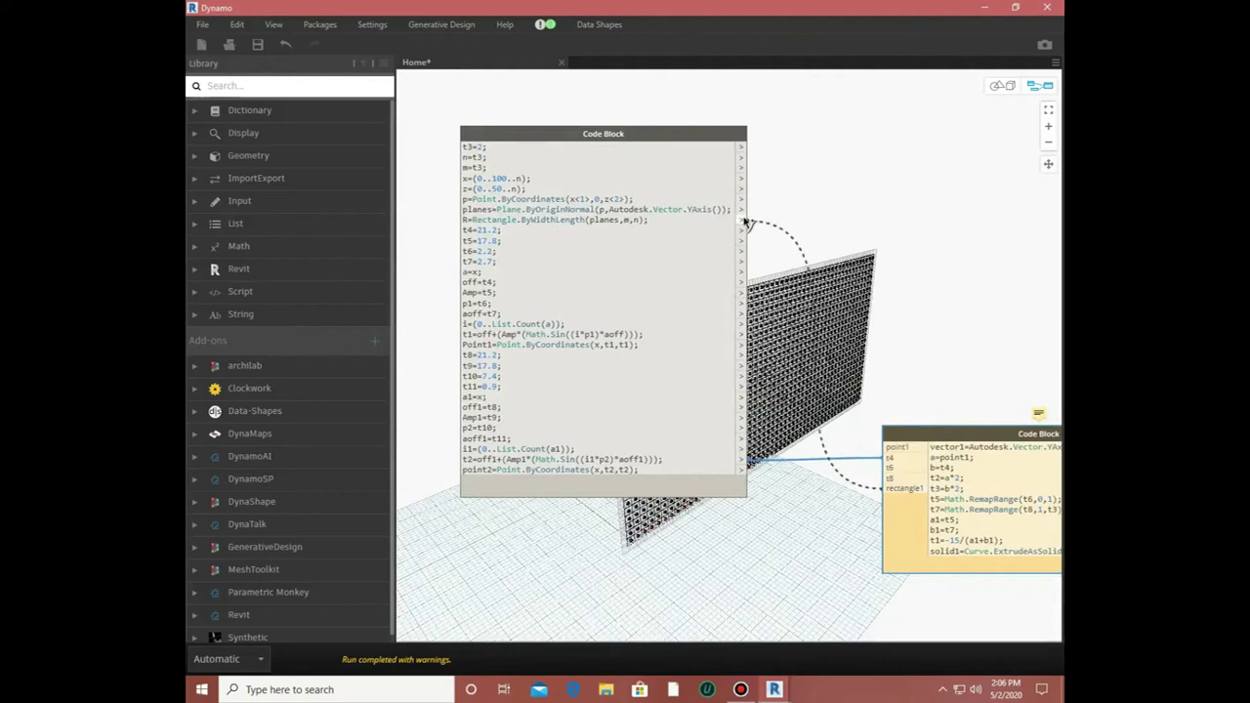
scroll(745, 293, down, 3)
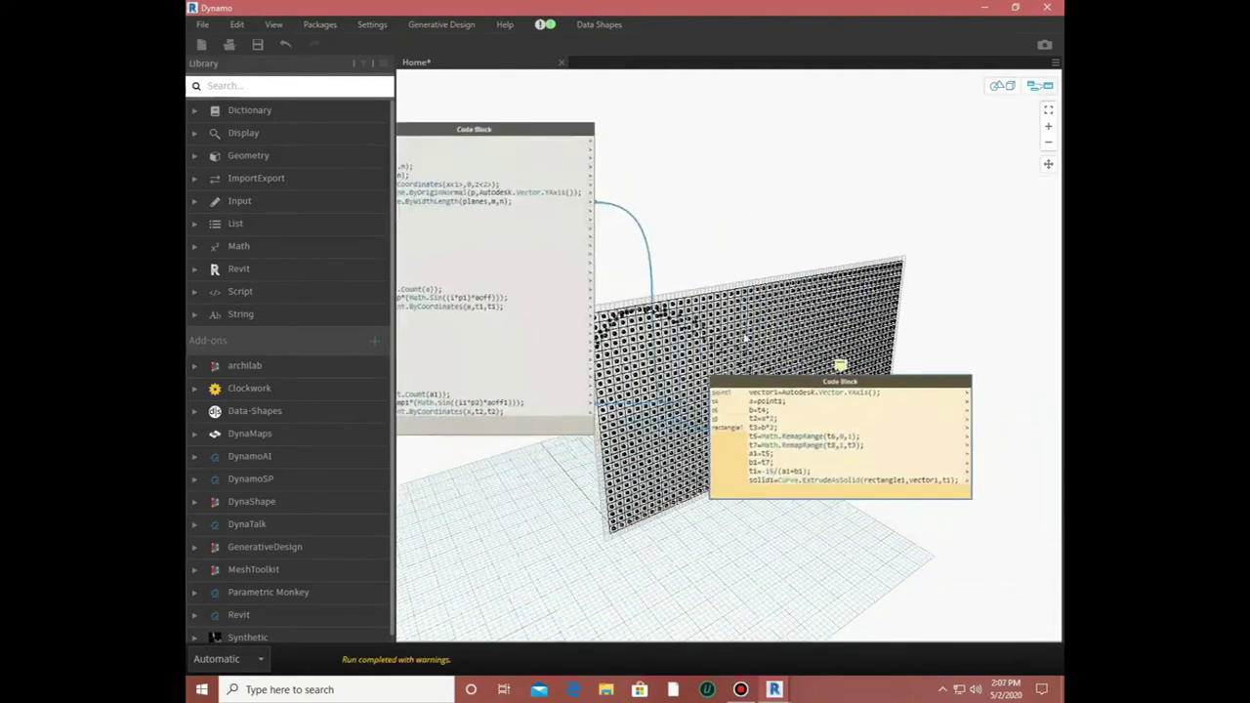
scroll(745, 337, up, 2)
double_click(697, 276)
- Search for list nodes, then undo an unwanted List Create node that gets placed
text(list)
right_click(698, 277)
click(293, 86)
text(list)
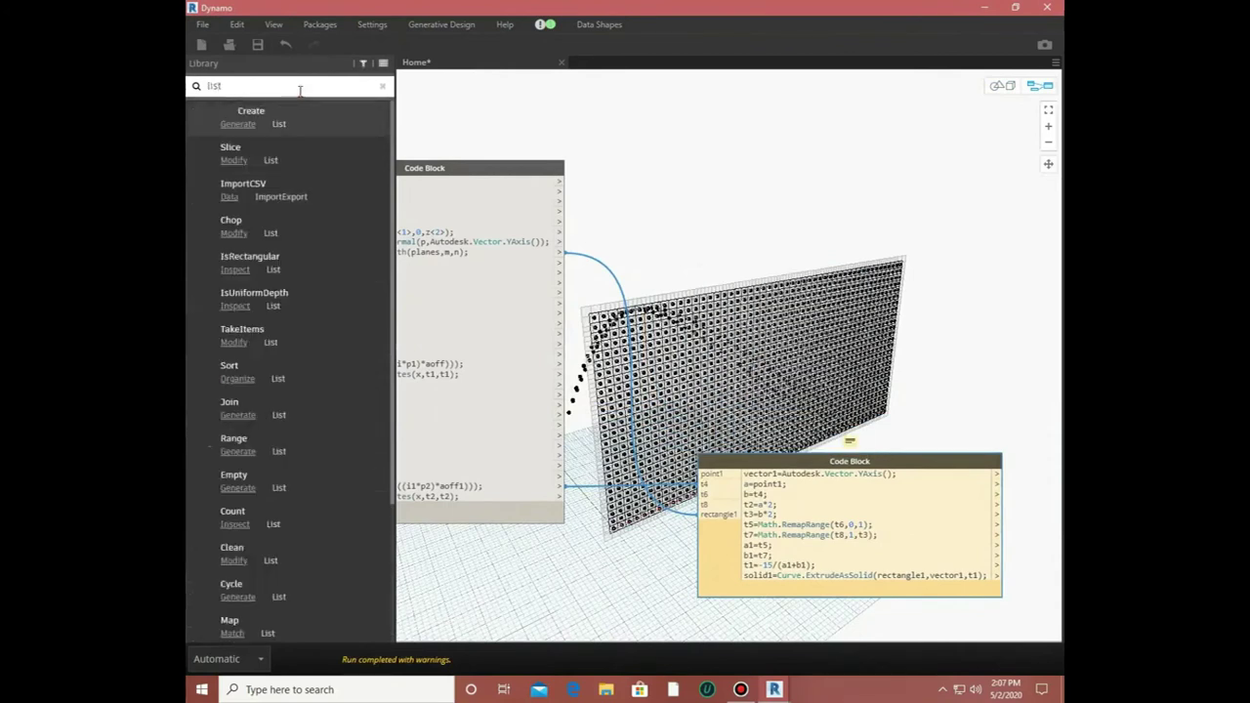
text(.com)
double_click(685, 223)
text(list)
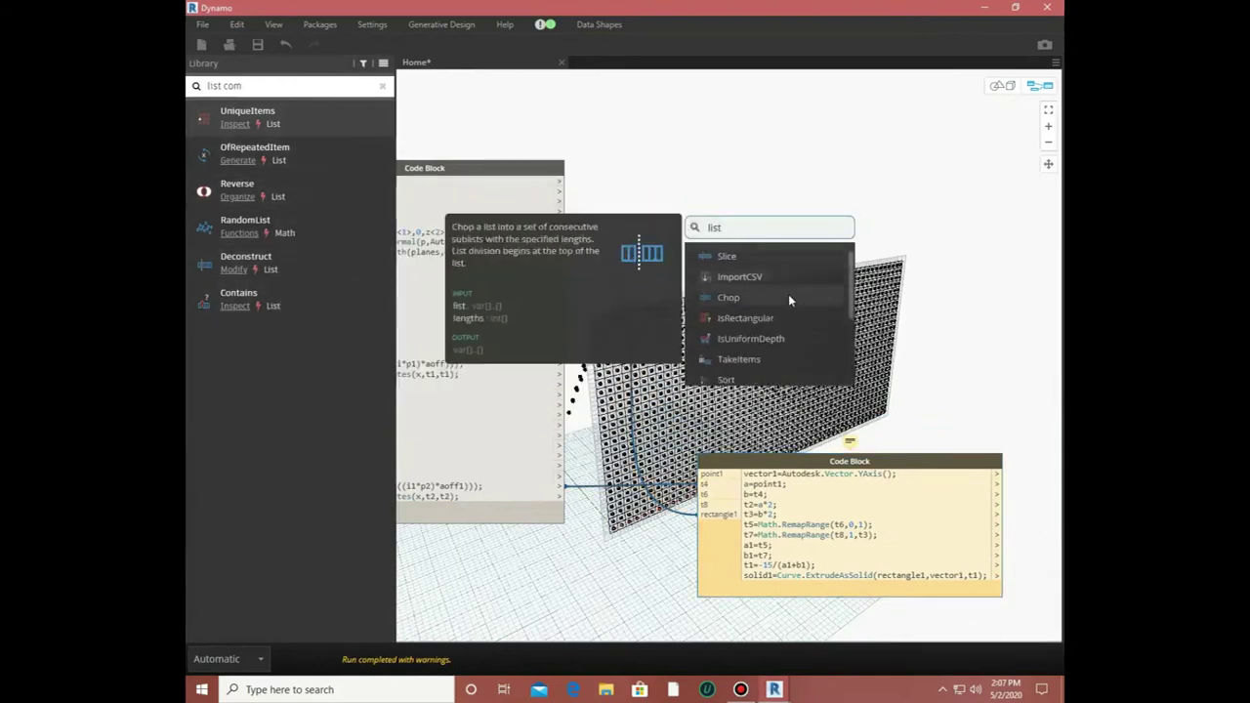
scroll(791, 323, down, 3)
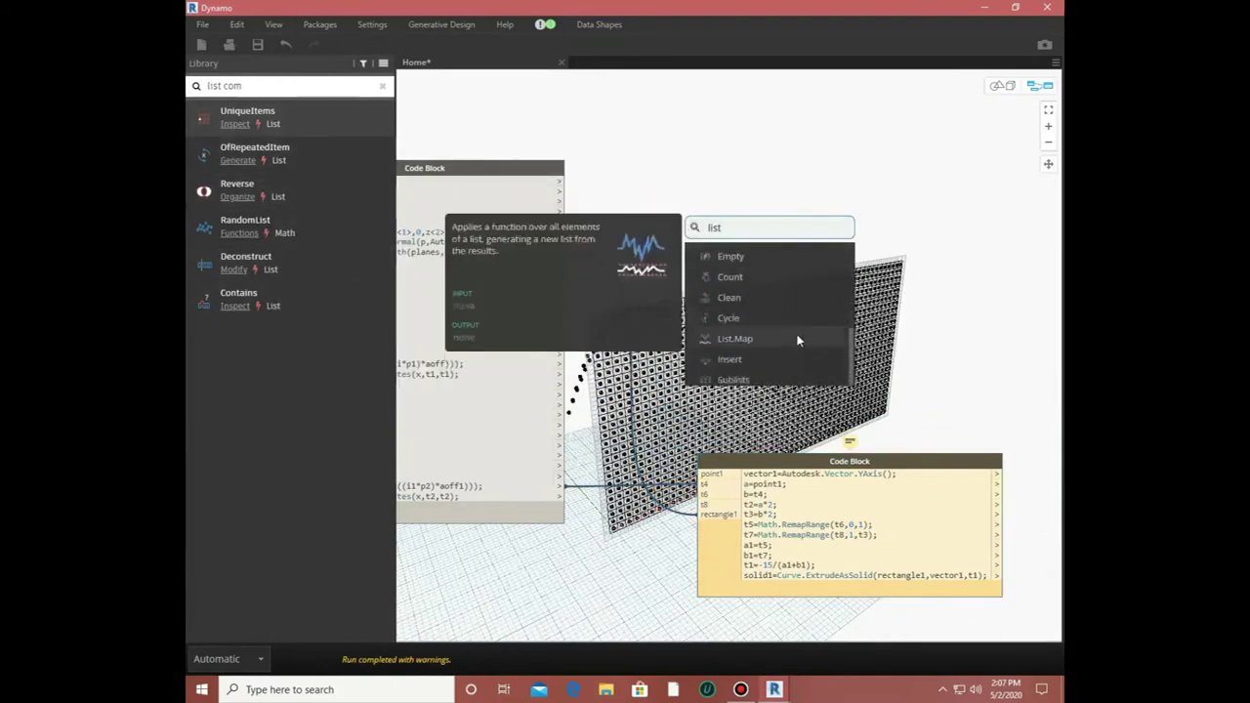
scroll(801, 326, up, 4)
click(739, 256)
right_click(820, 265)
click(860, 286)
key(ctrl+z)
right_click(822, 265)
click(824, 269)
- Place a List.Combine node from the library search 'combine' and position it beside the wall
click(382, 86)
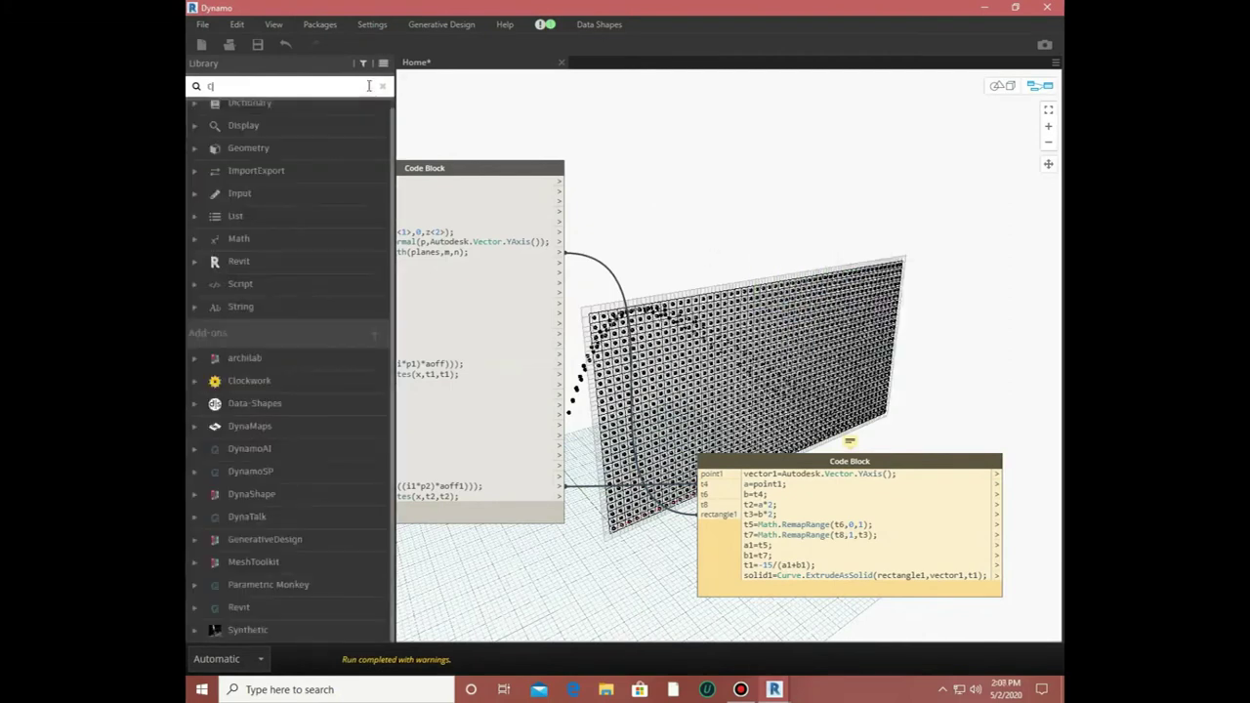
text(combine)
click(239, 148)
drag(747, 337, 758, 258)
scroll(757, 259, up, 3)
drag(790, 204, 758, 205)
scroll(783, 260, down, 3)
scroll(782, 293, down, 3)
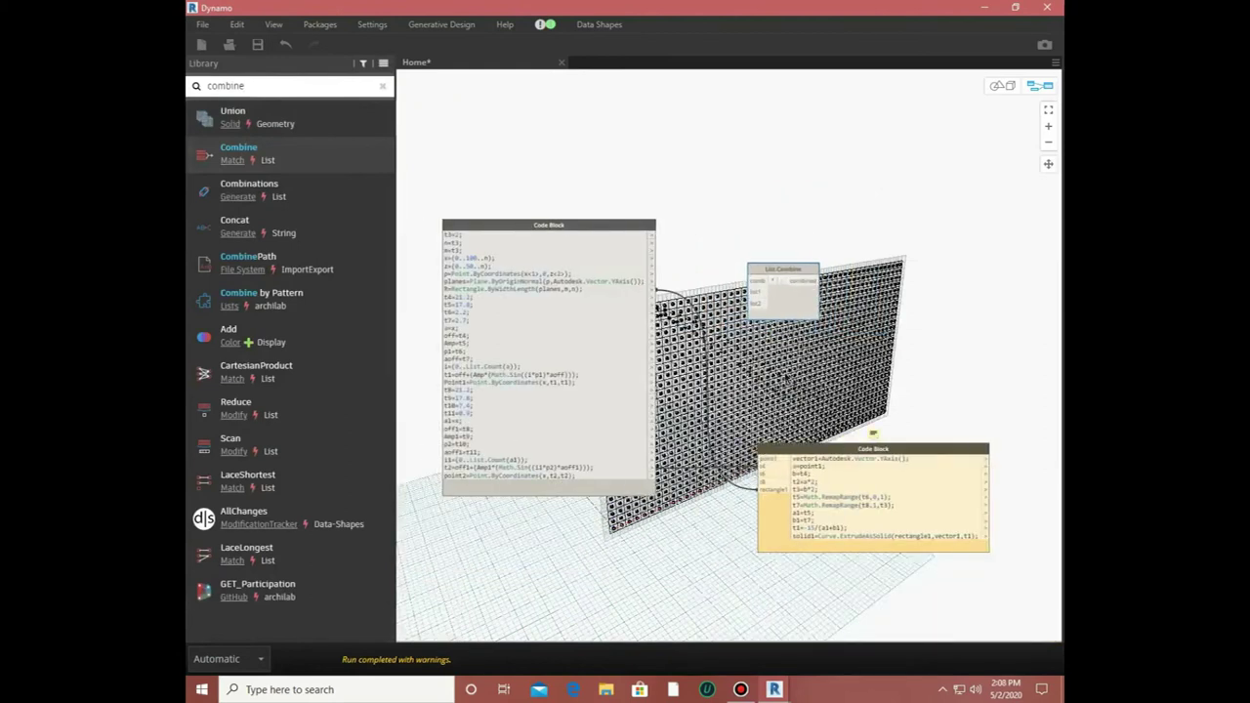
- Add a Geometry.DistanceTo node via the canvas search 'geometrista'
right_click(624, 164)
text(geometr)
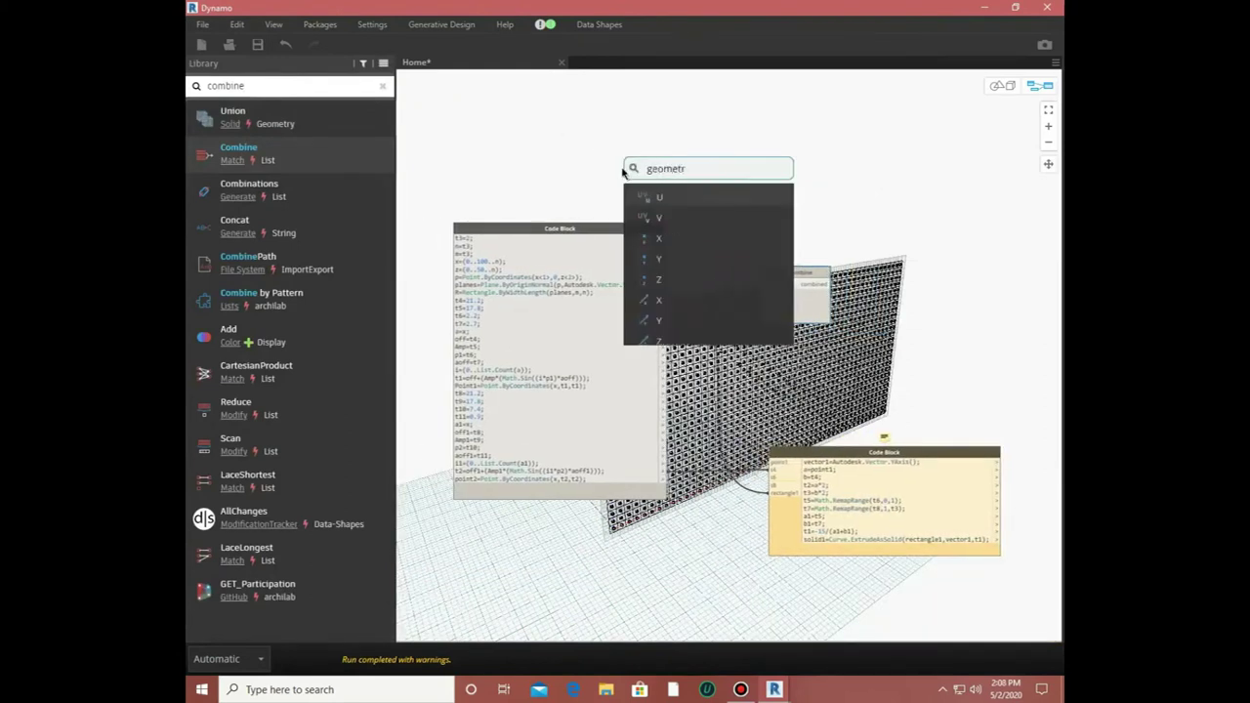
text(ista)
key(Return)
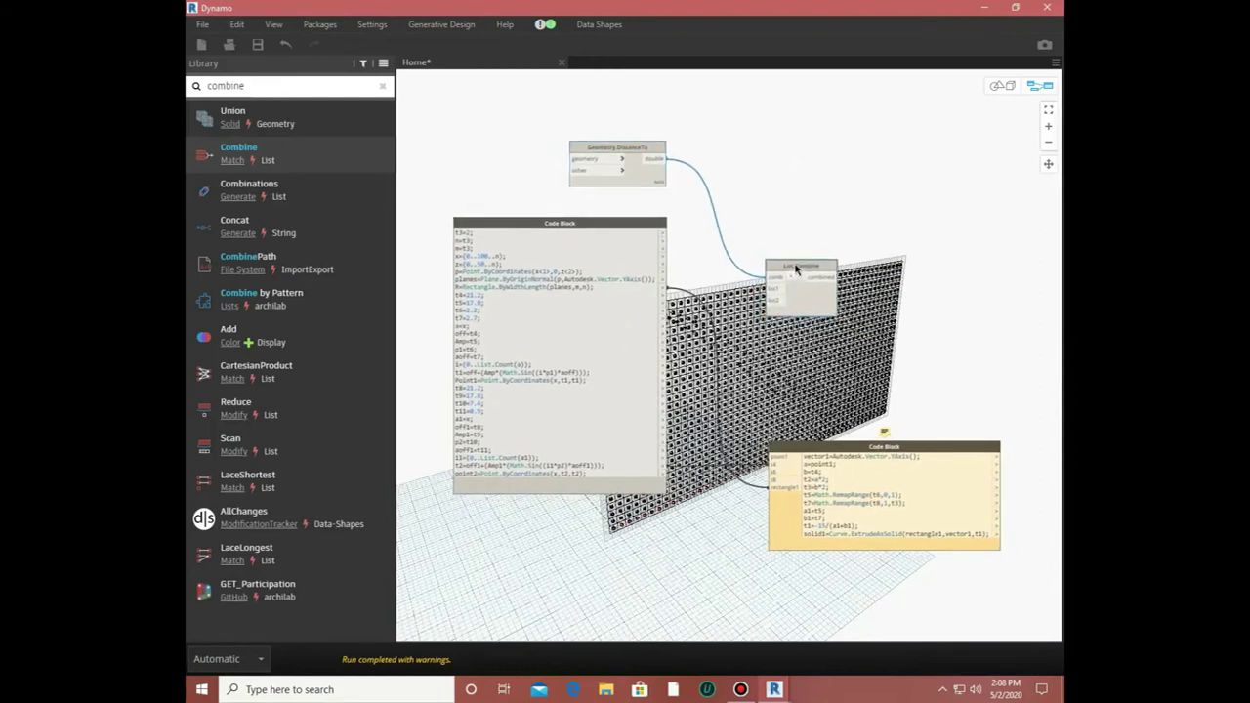
- Wire the planes output to List.Combine list1 and point2 to list2
scroll(647, 273, up, 3)
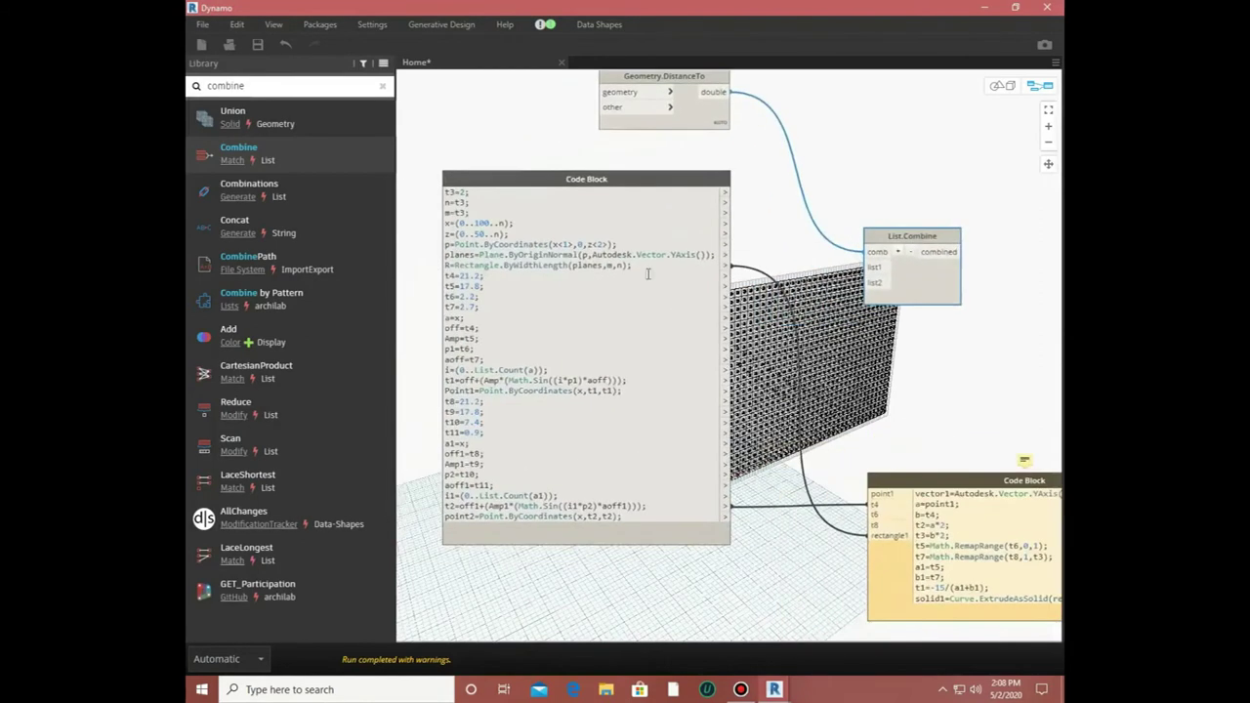
mouse_move(725, 255)
mouse_down()
mouse_move(870, 265)
mouse_move(888, 221)
mouse_up()
mouse_move(719, 523)
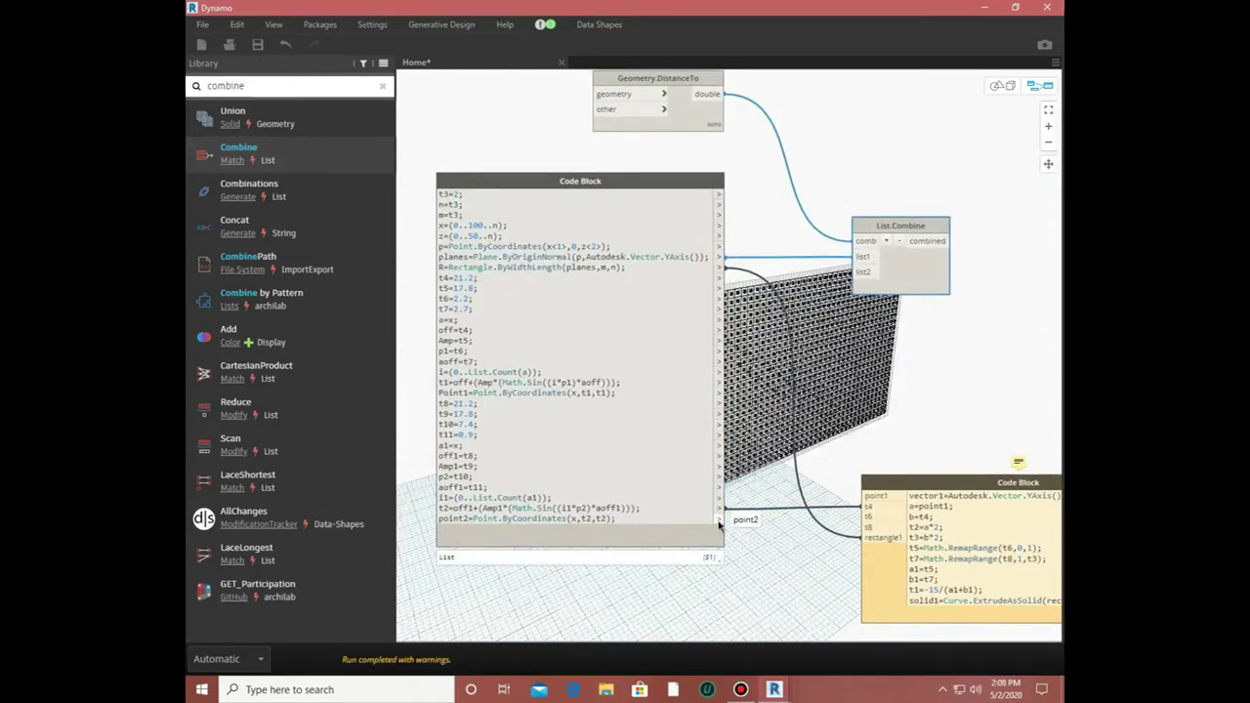
drag(719, 519, 863, 272)
- Add a second List.Combine node and connect planes to its list1 input
middle_drag(935, 355, 796, 310)
drag(796, 311, 799, 315)
middle_drag(802, 333, 873, 344)
click(860, 340)
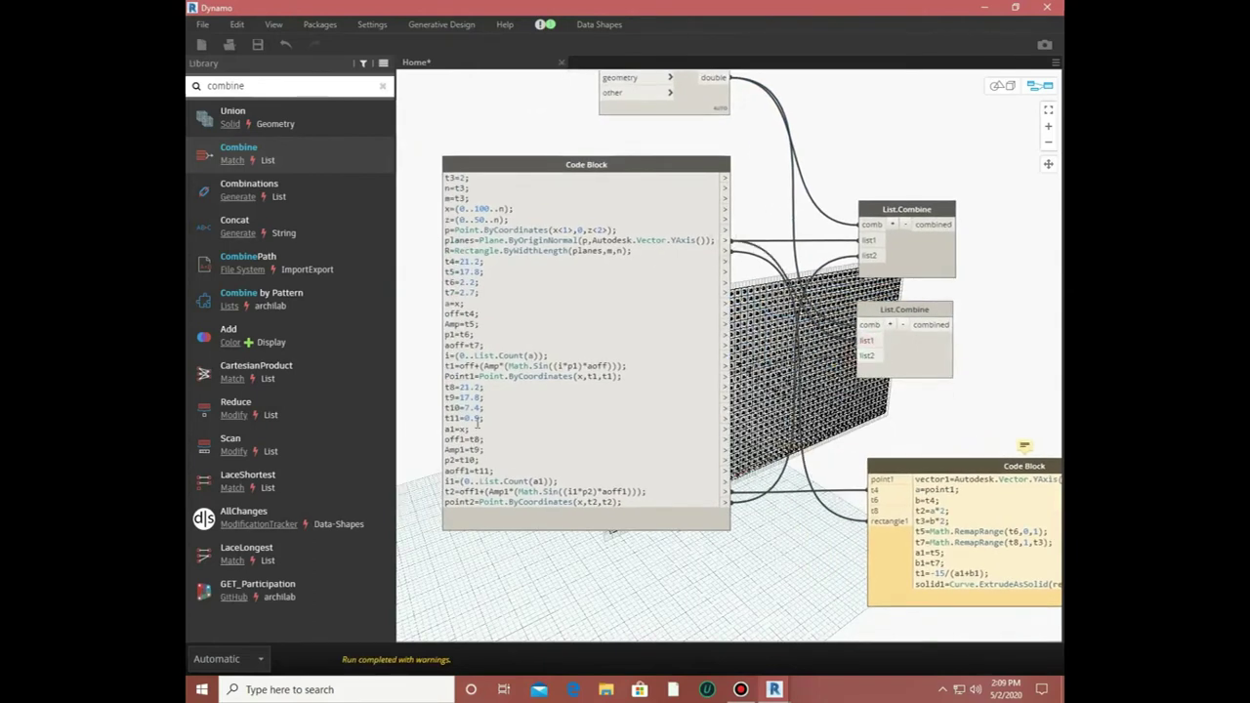
- Wire a combined result into the right Code Block's t8 input
scroll(742, 377, down, 3)
right_drag(742, 377, 787, 437)
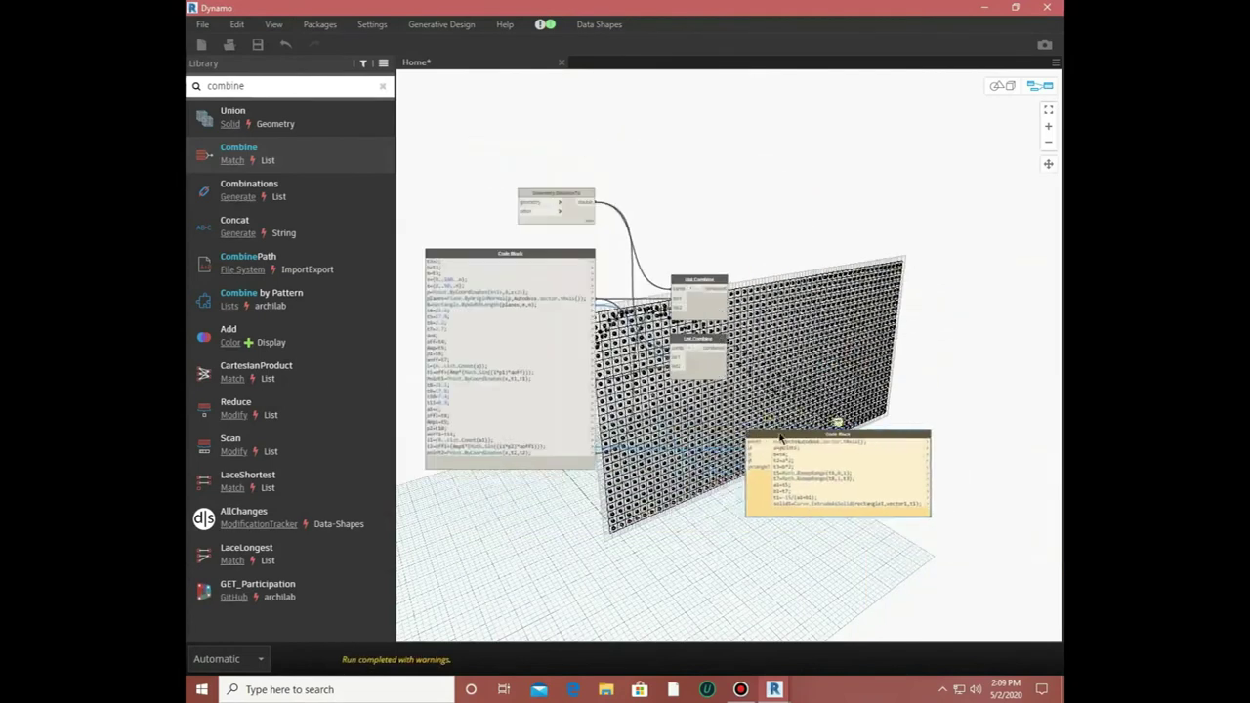
scroll(546, 357, up, 1)
scroll(545, 356, up, 2)
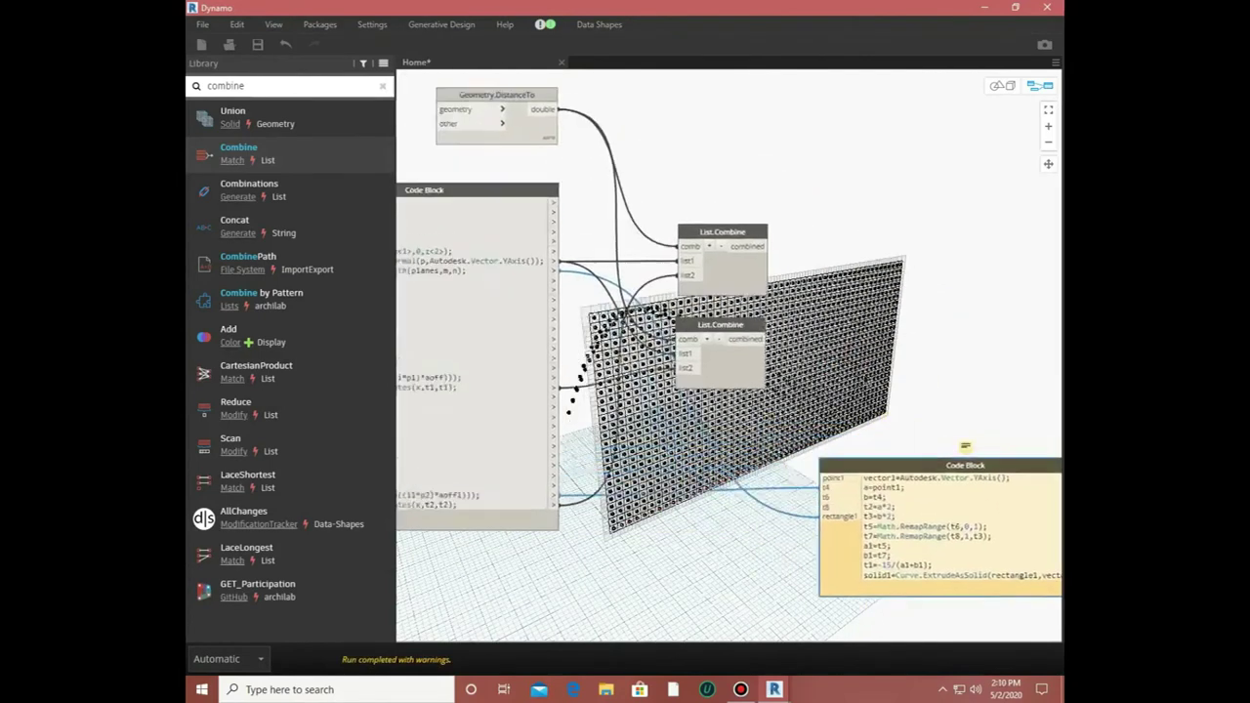
middle_drag(767, 257, 700, 245)
click(821, 499)
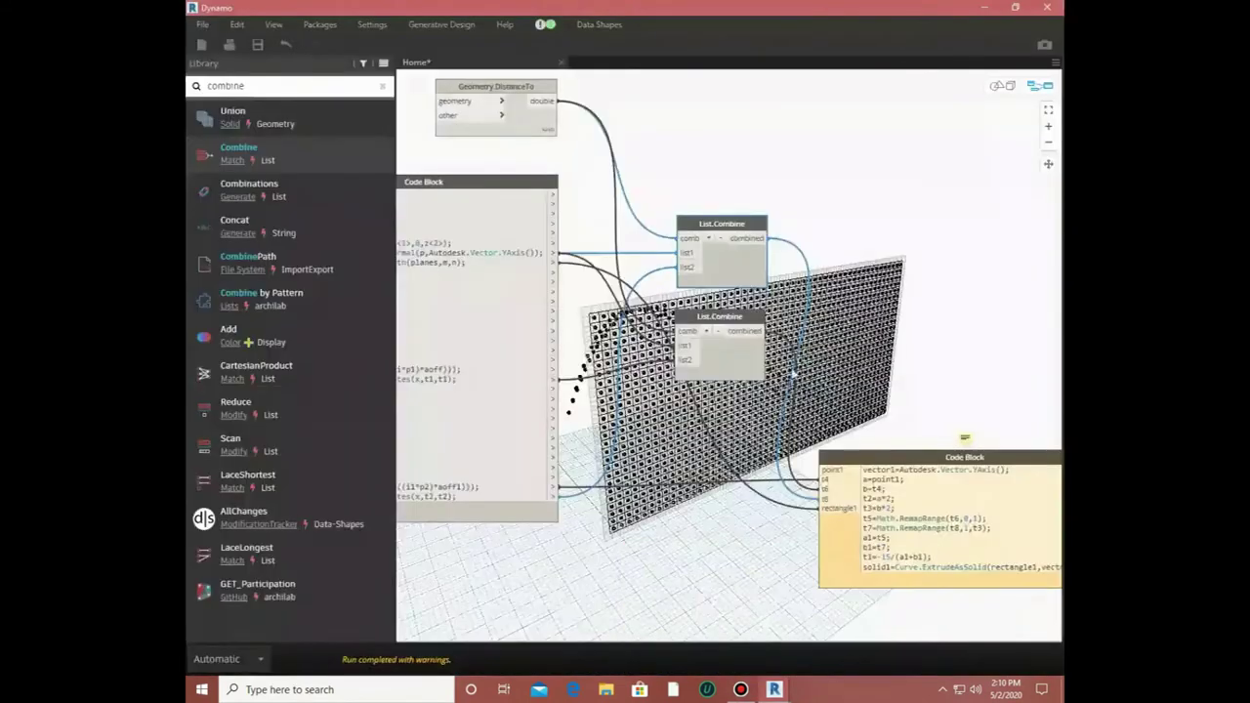
- Orbit the wall preview, then pan to reveal the left Code Block's full code
key(ctrl+b)
right_drag(742, 381, 888, 375)
key(ctrl+b)
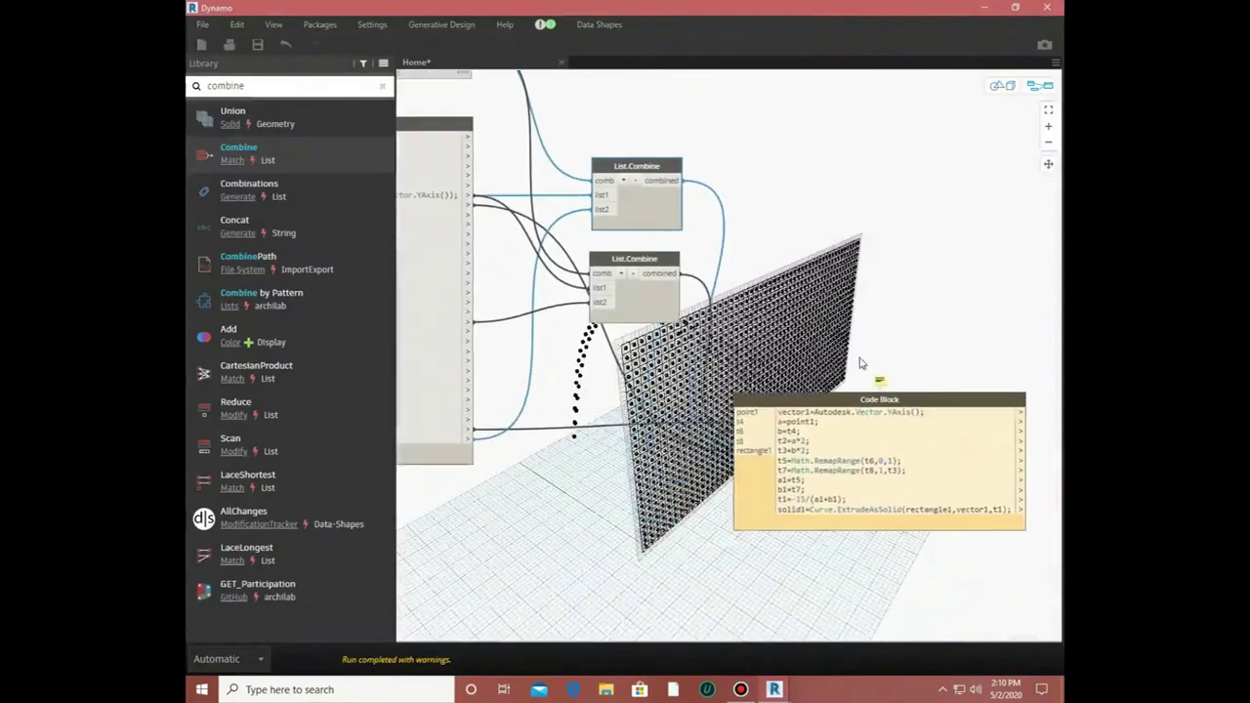
middle_drag(779, 366, 890, 391)
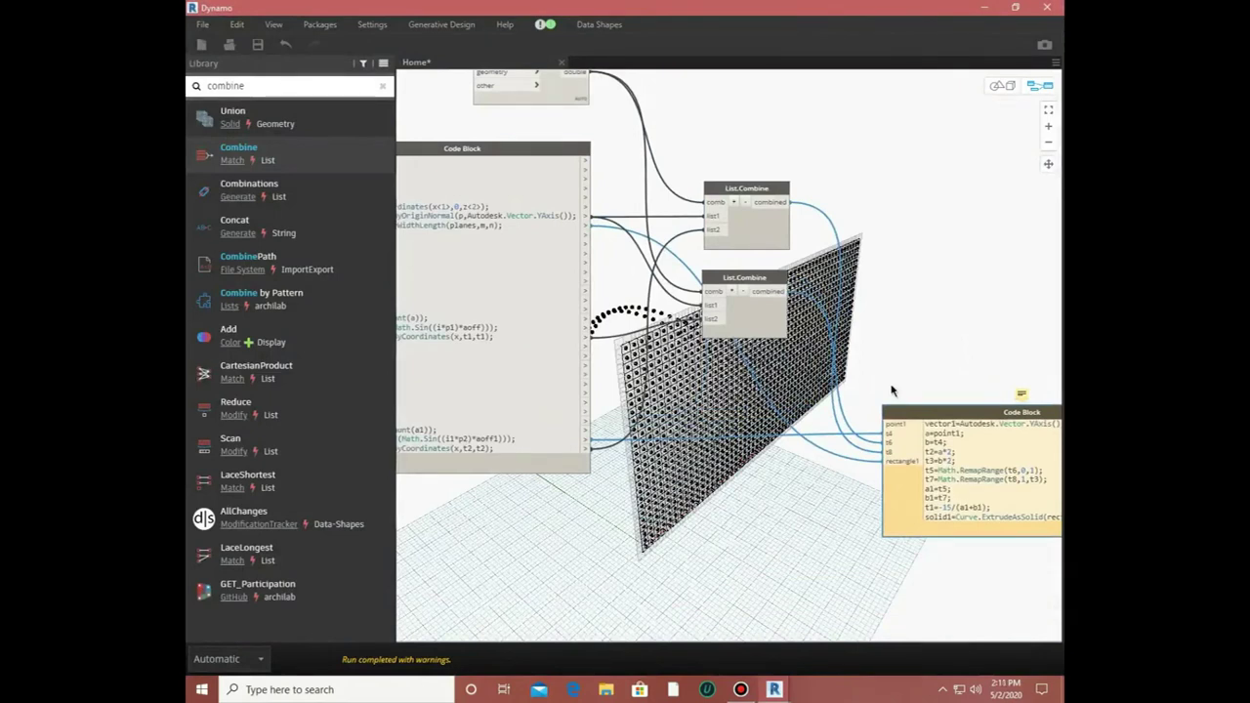
middle_drag(891, 391, 960, 383)
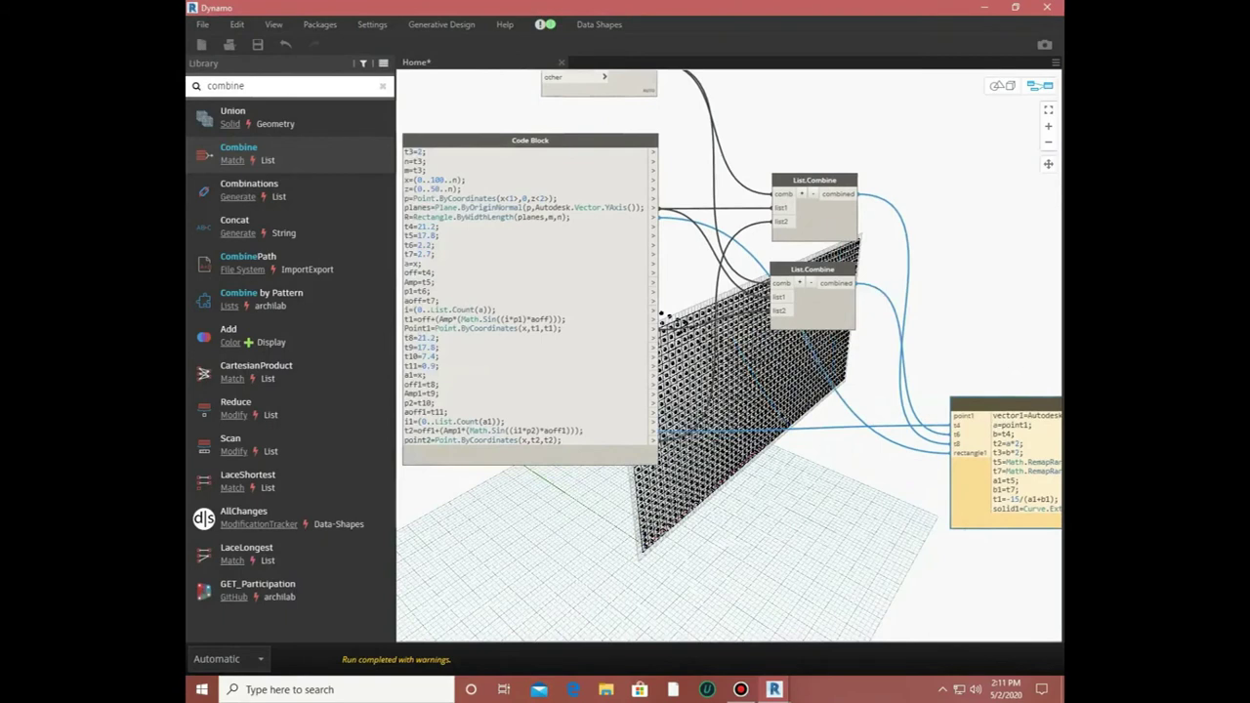
middle_drag(781, 414, 789, 414)
- Wire Point1 into the extrusion Code Block and add a GeometryColor.ByGeometryColor node via 'geomcolor' search
drag(970, 418, 664, 329)
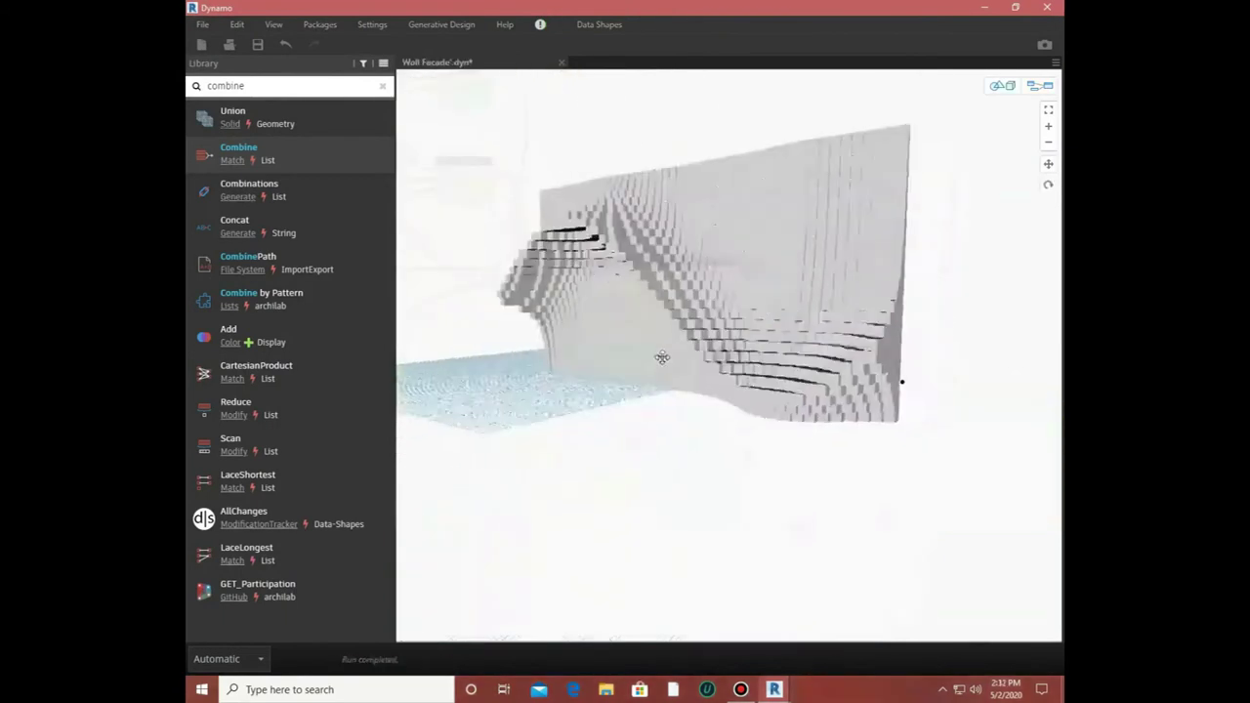
key(ctrl+b)
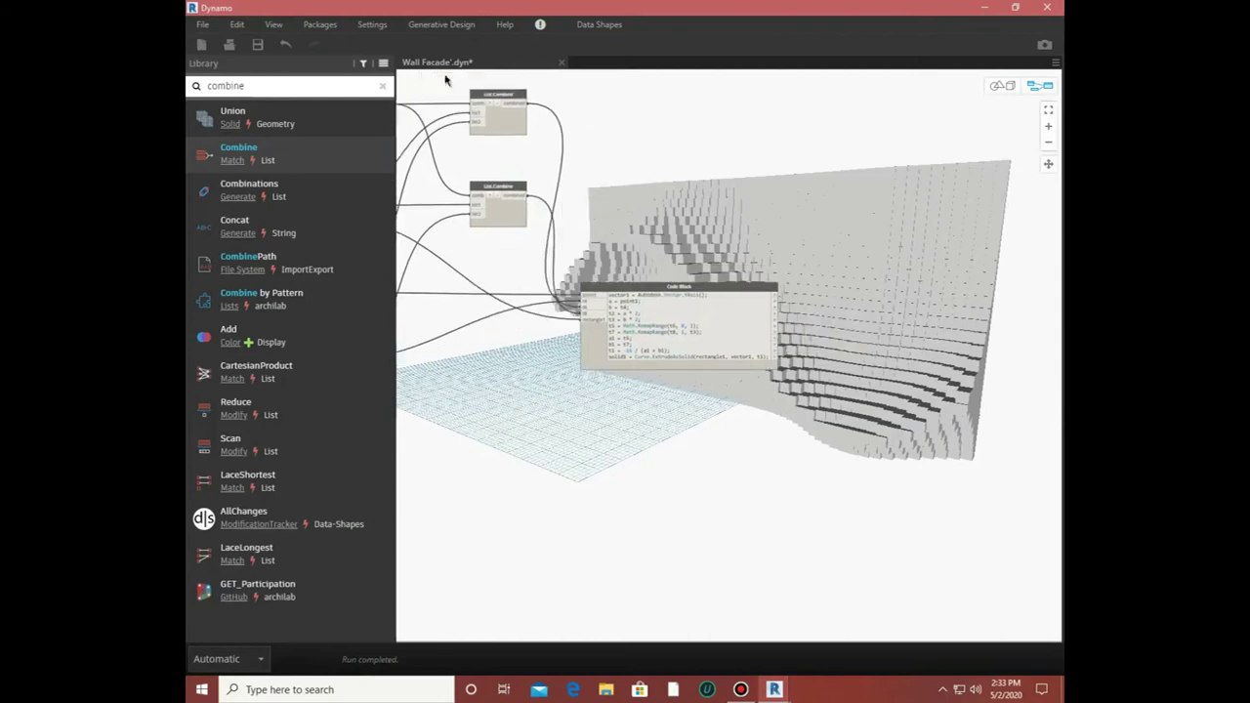
right_click(808, 246)
text(geometry)
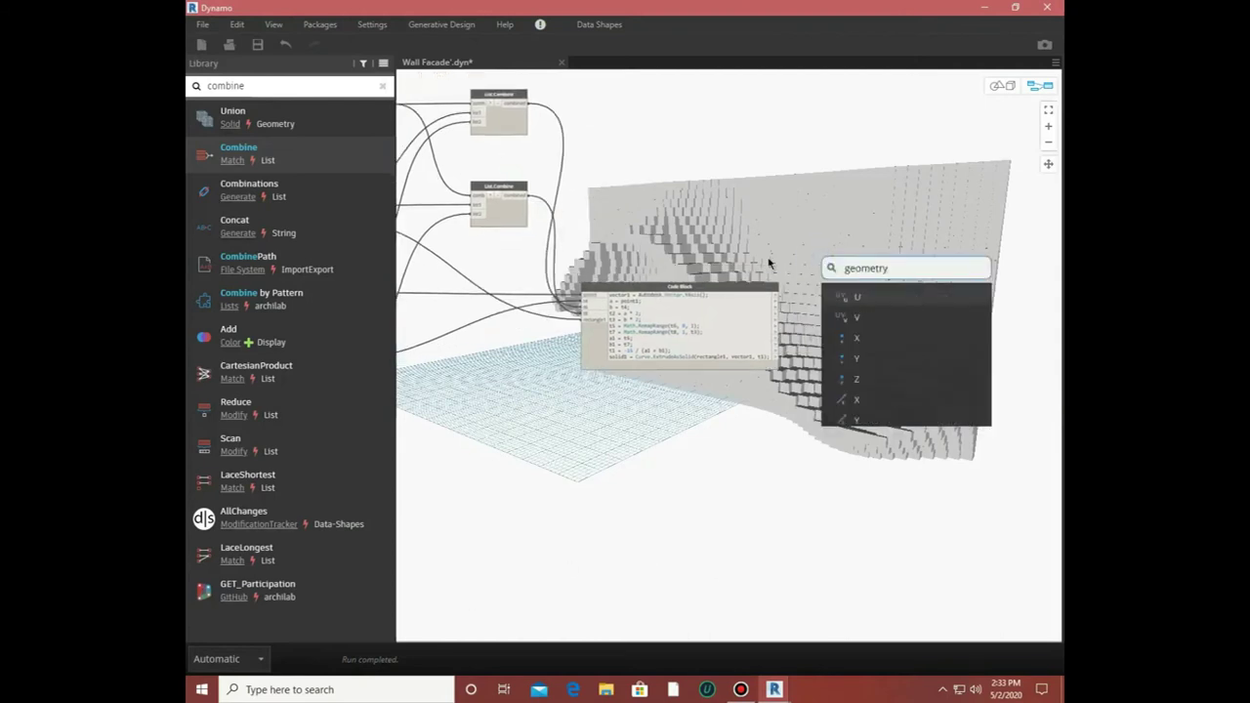
text(color)
key(Return)
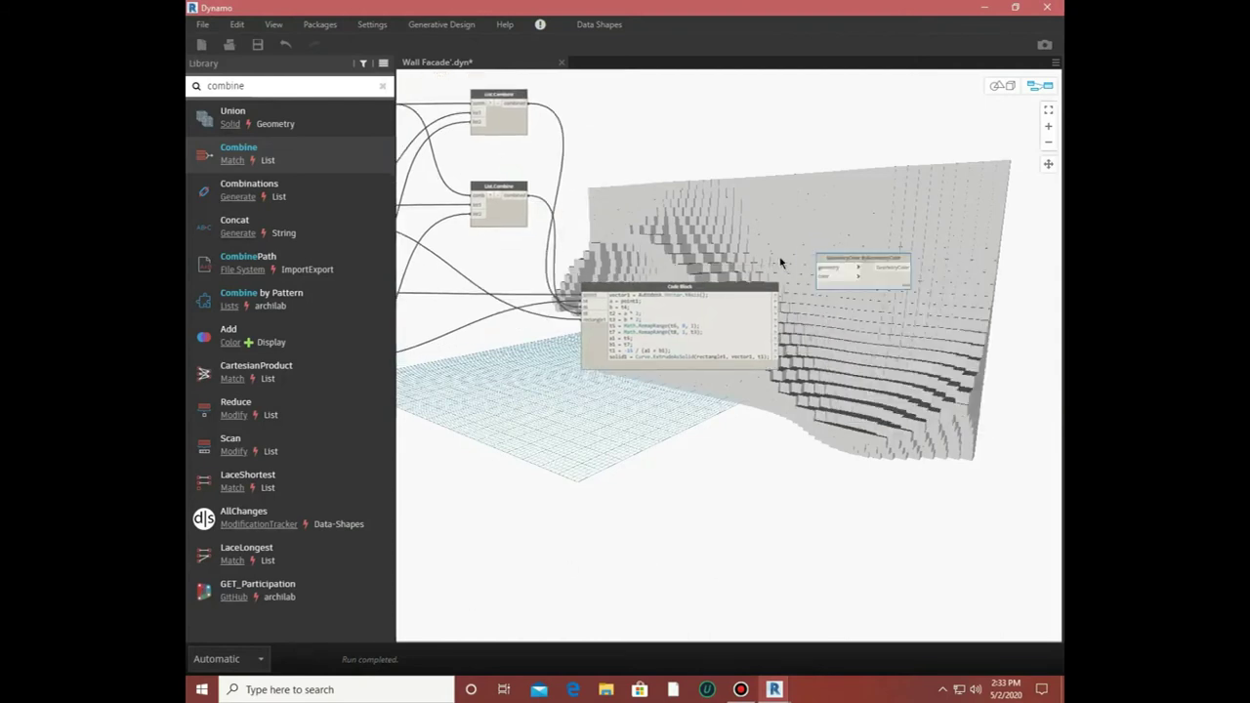
scroll(853, 278, up, 2)
scroll(853, 278, down, 2)
scroll(879, 312, up, 4)
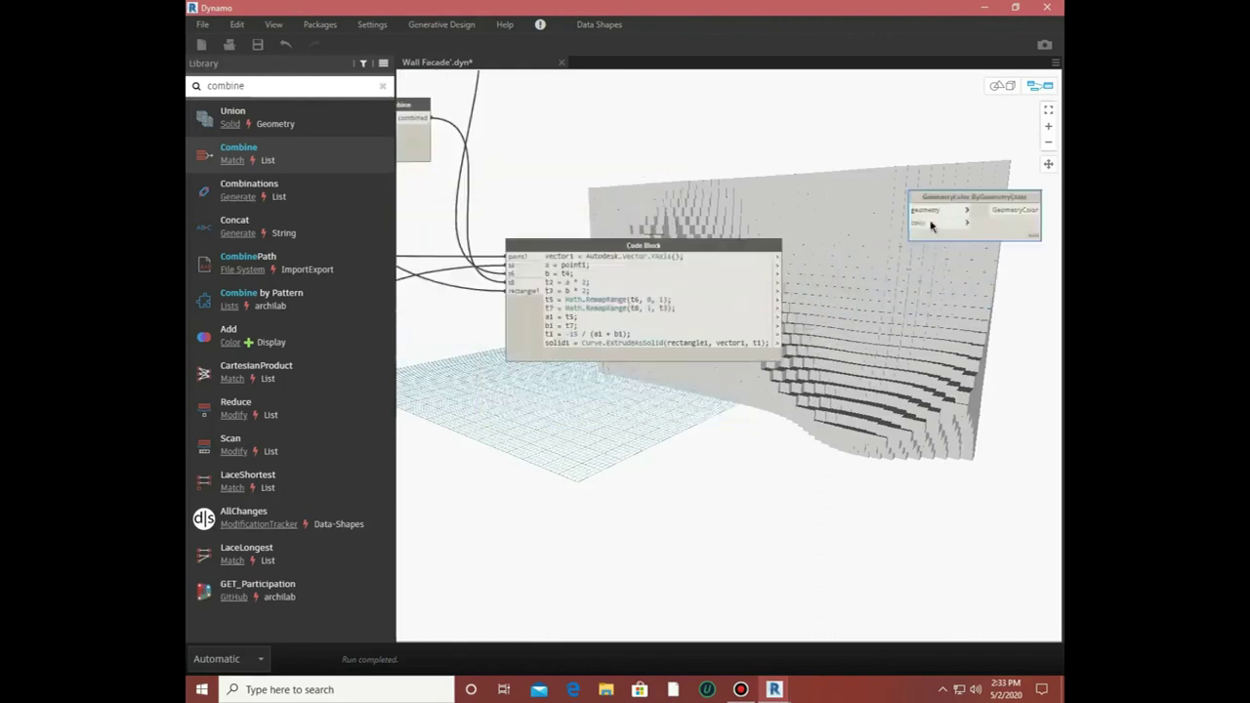
scroll(899, 283, down, 2)
scroll(893, 256, down, 2)
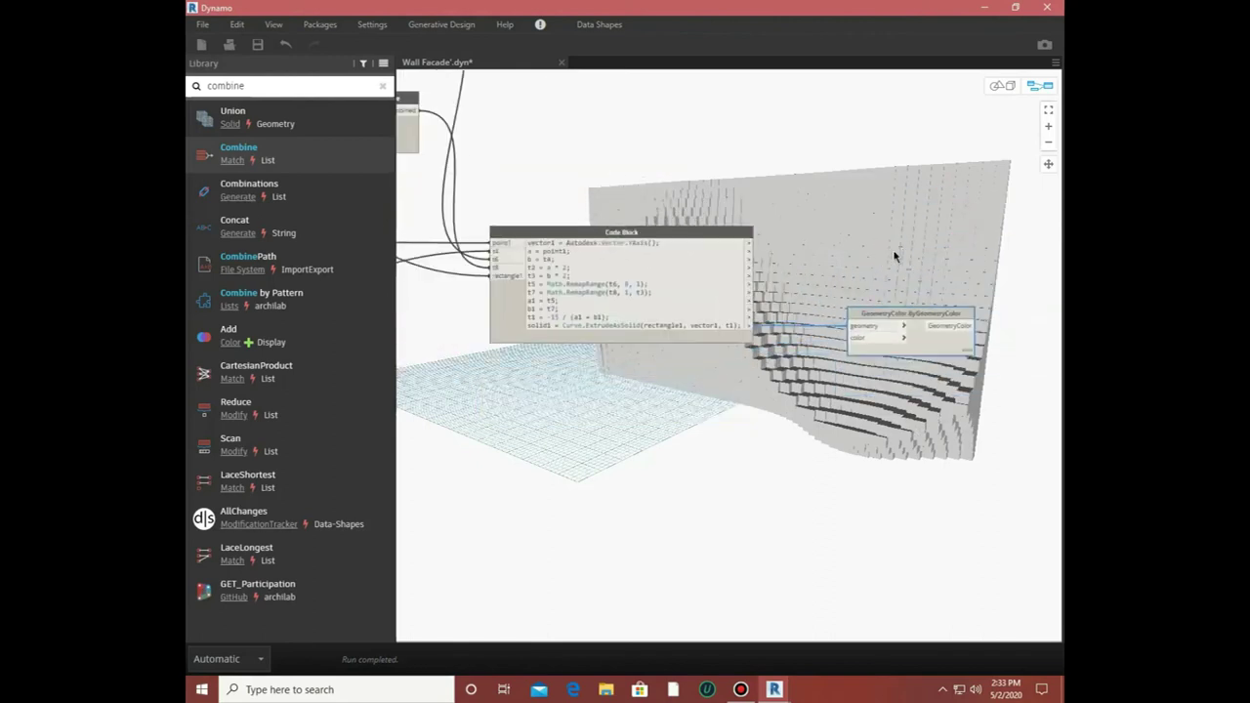
- Add a Color Range node and feed its colours into the GeometryColor node
middle_drag(893, 256, 938, 212)
double_click(831, 344)
text(colorR)
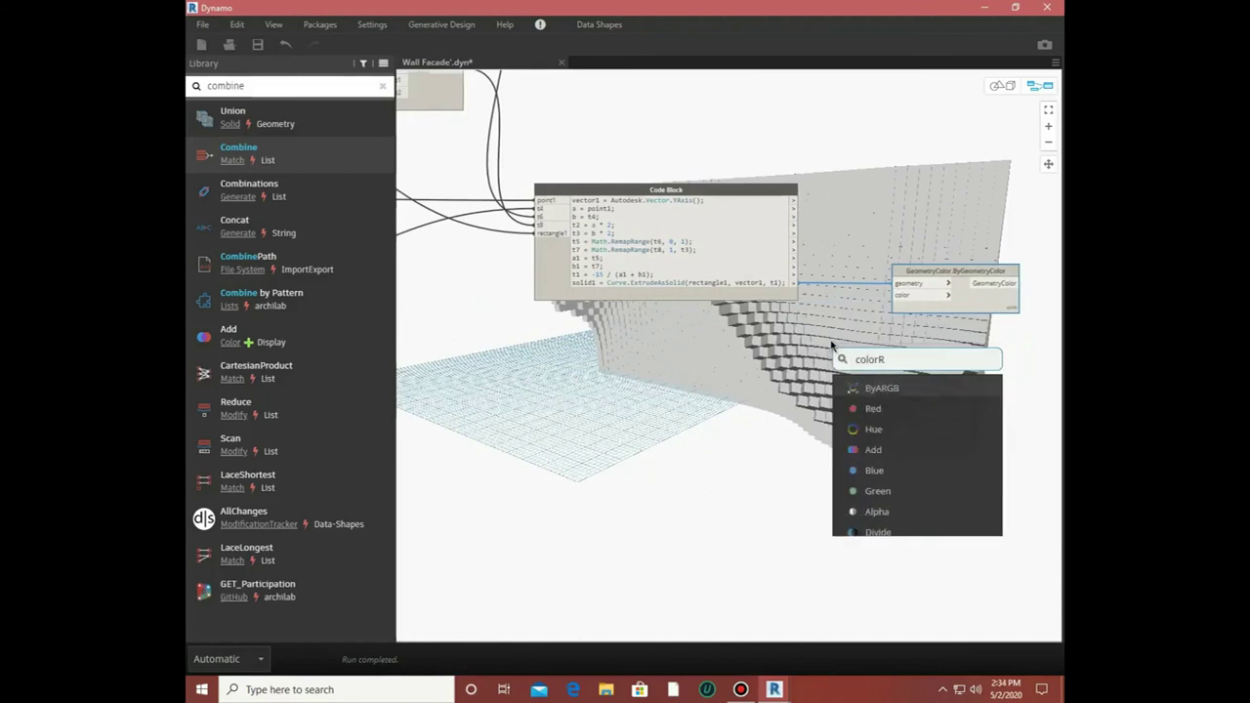
text(ange)
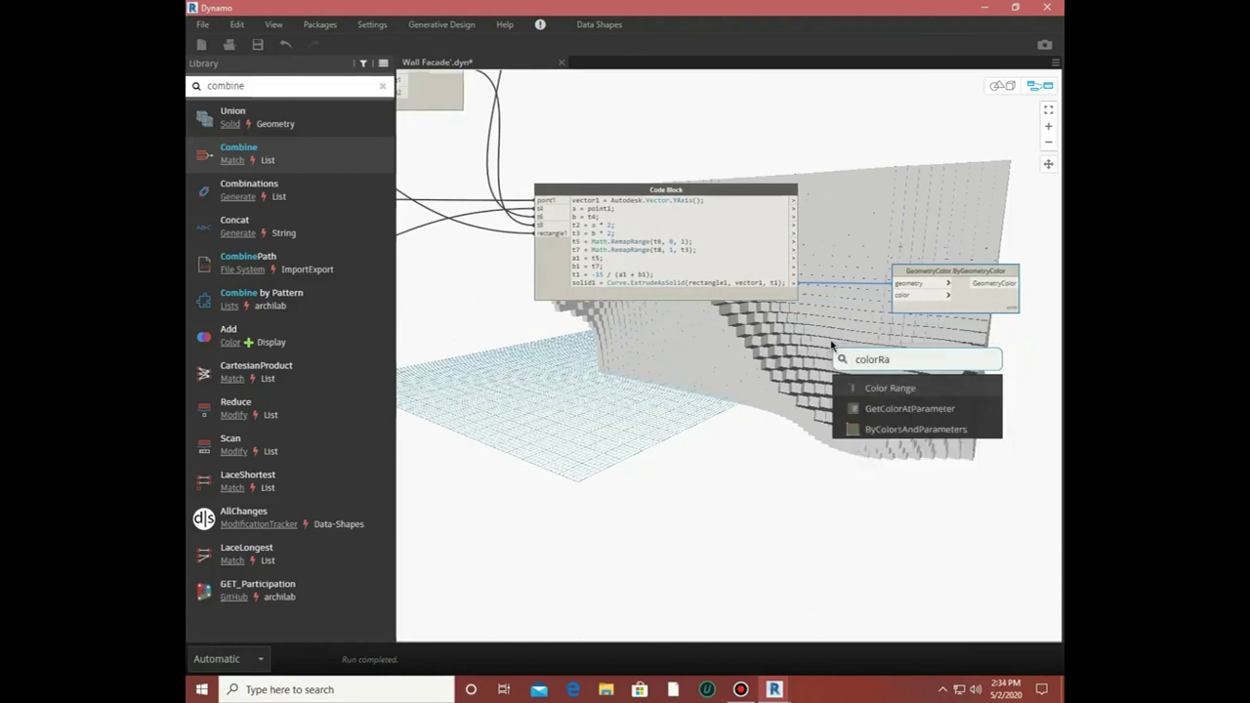
key(Return)
drag(884, 354, 724, 358)
drag(902, 295, 801, 374)
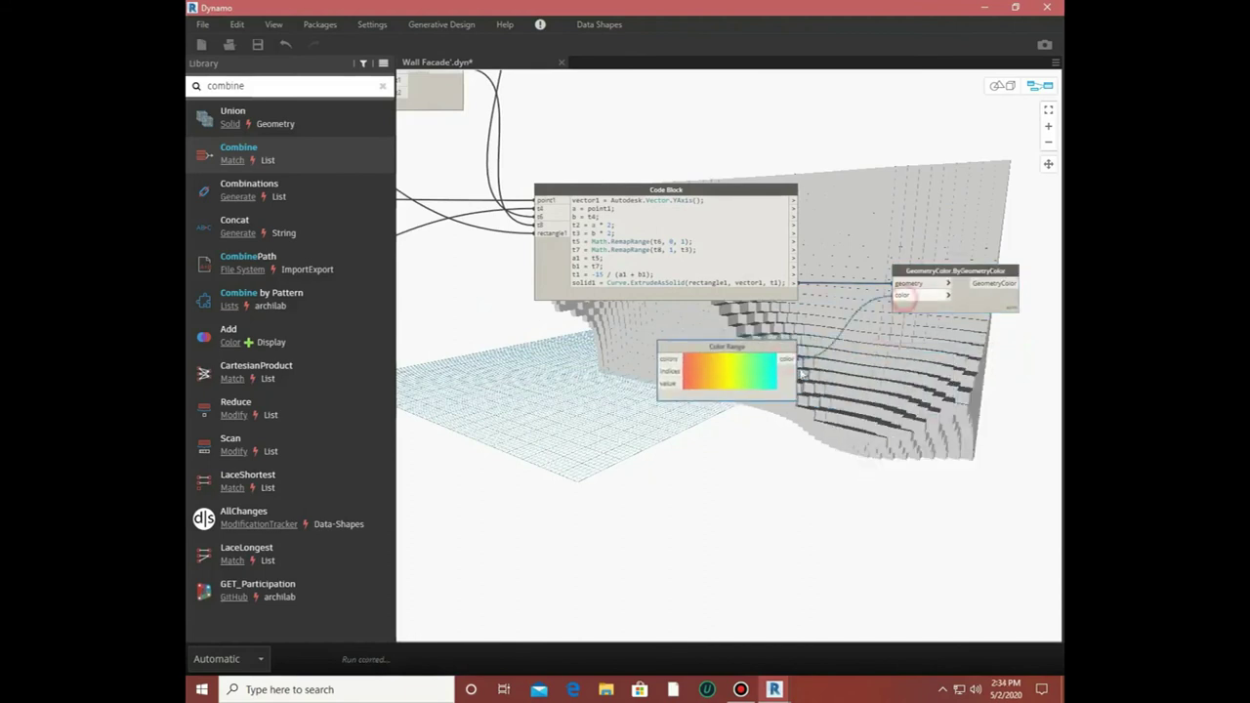
middle_drag(949, 340, 978, 316)
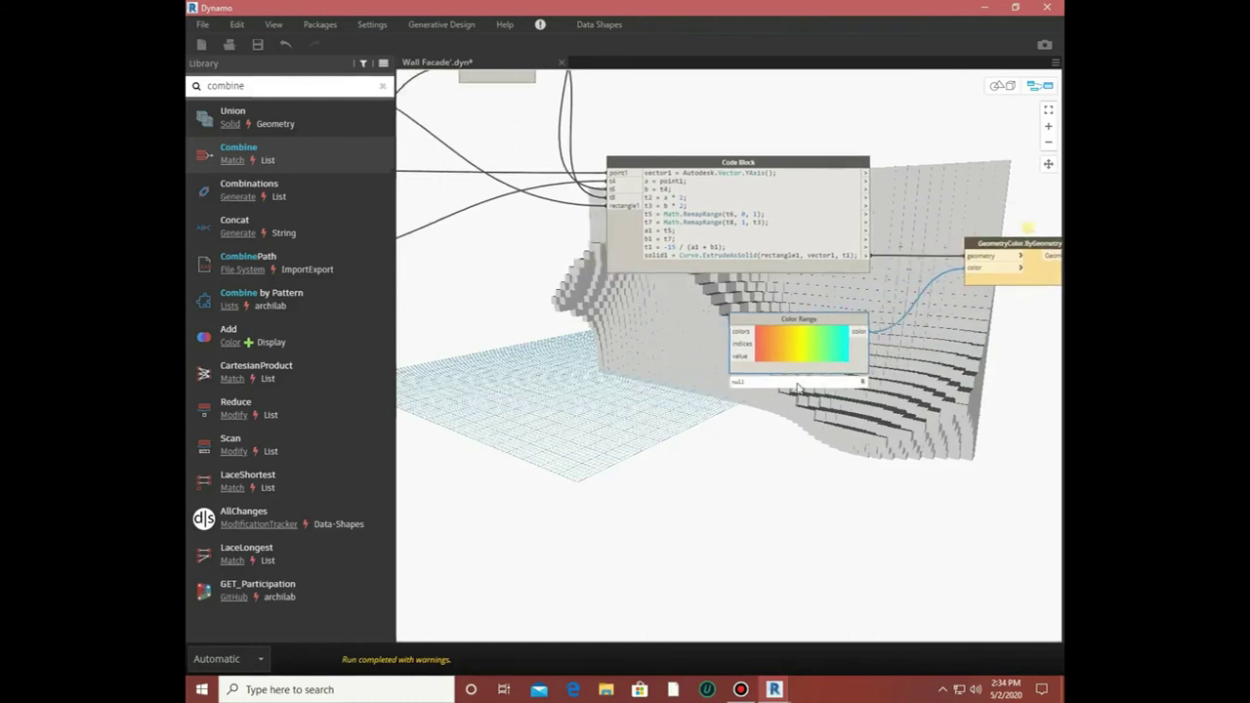
scroll(674, 351, up, 2)
- Add a Math.RemapRange node and a 0;1 Code Block wired into its newMin/newMax
double_click(674, 352)
text(math.)
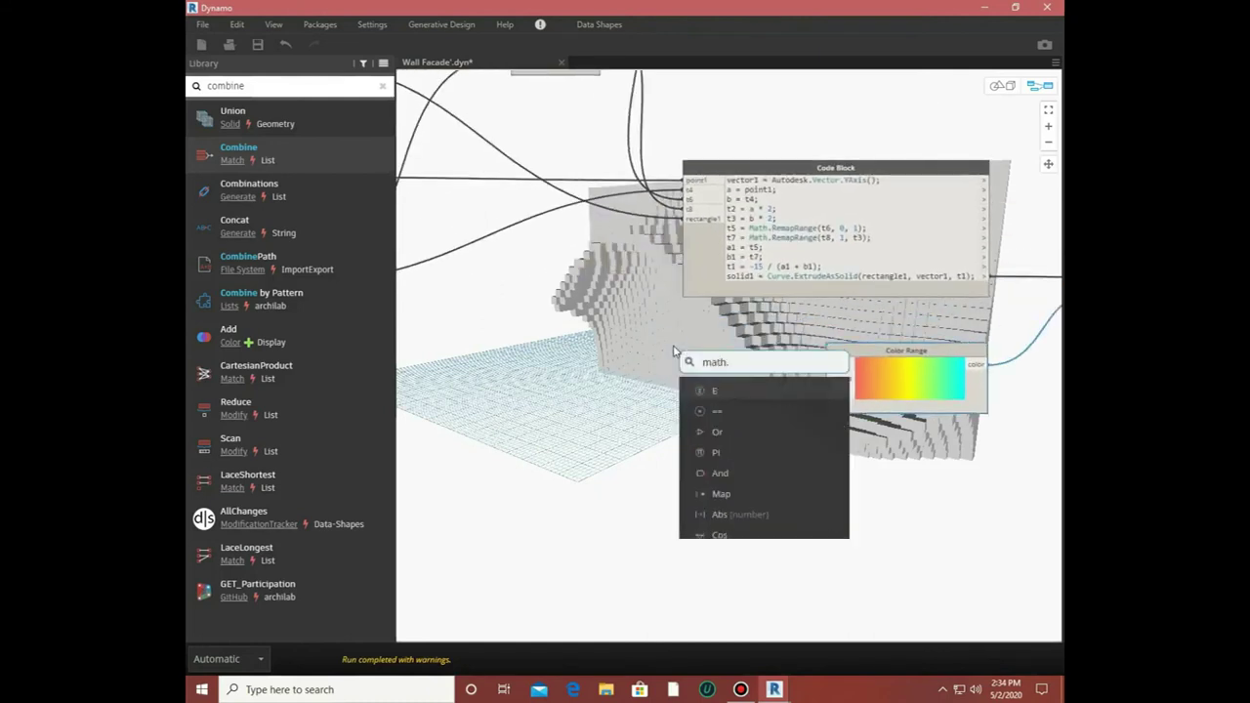
text(remap)
key(Return)
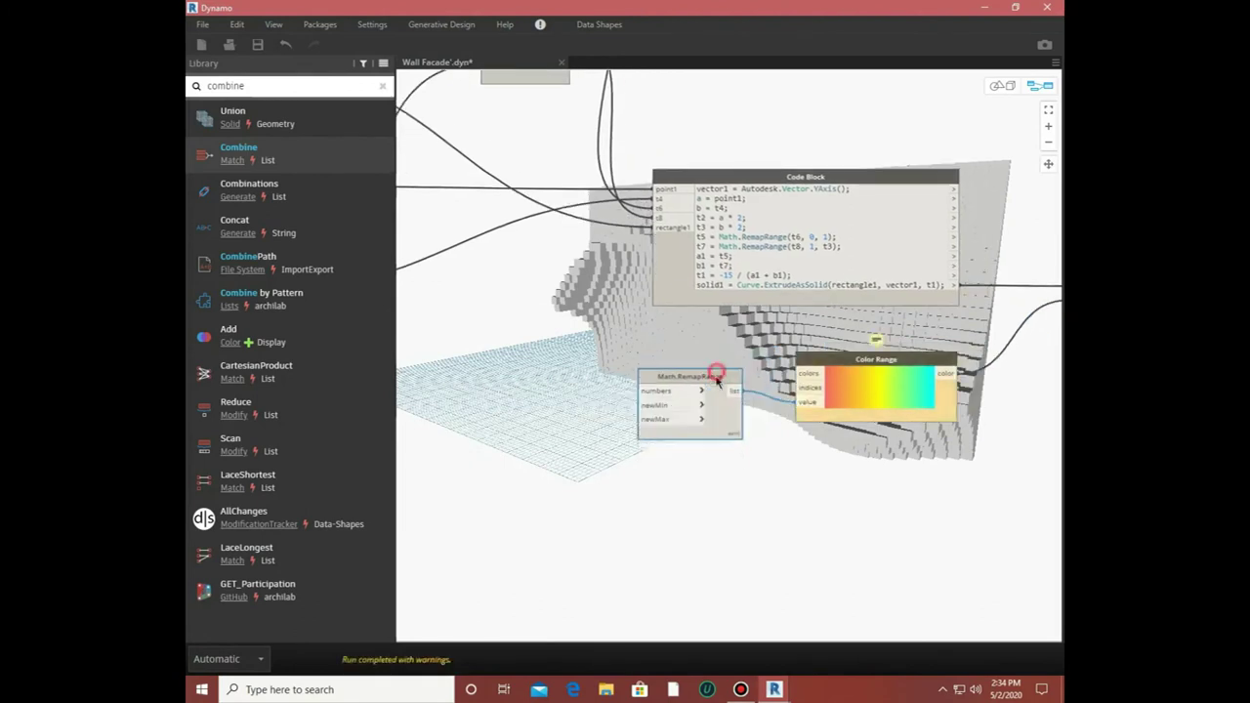
middle_drag(771, 369, 794, 350)
double_click(588, 387)
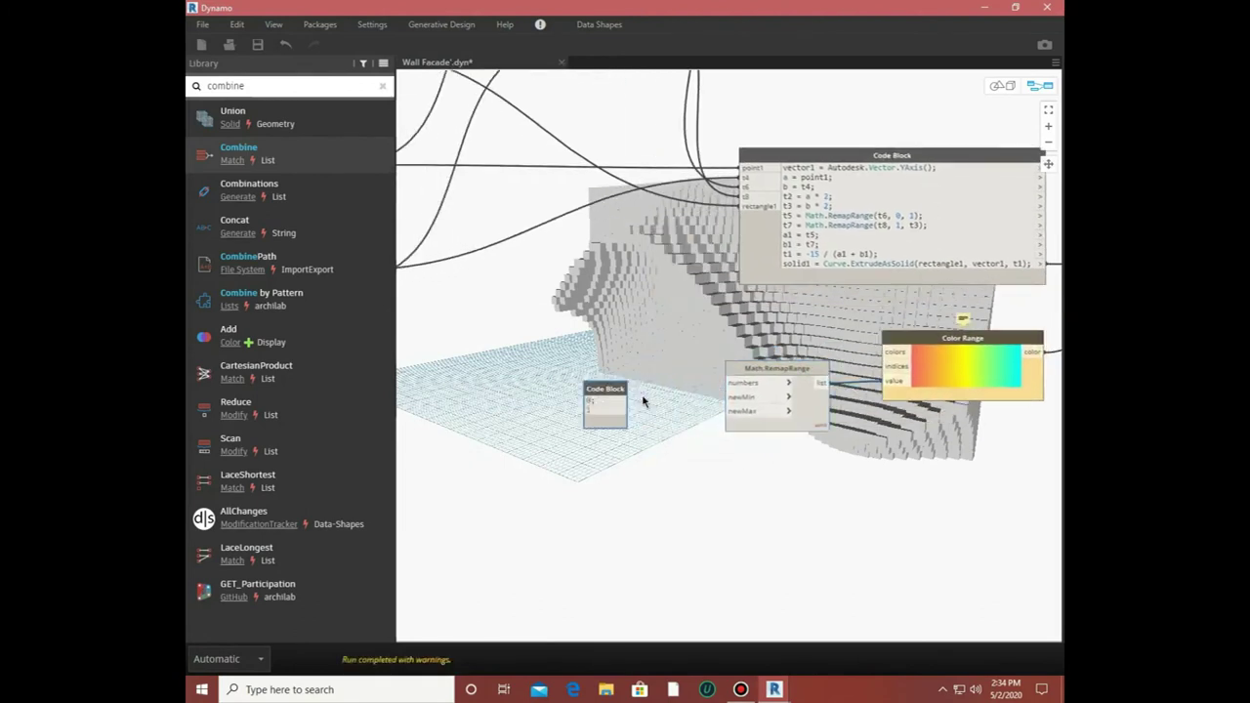
scroll(648, 395, up, 2)
drag(667, 403, 769, 401)
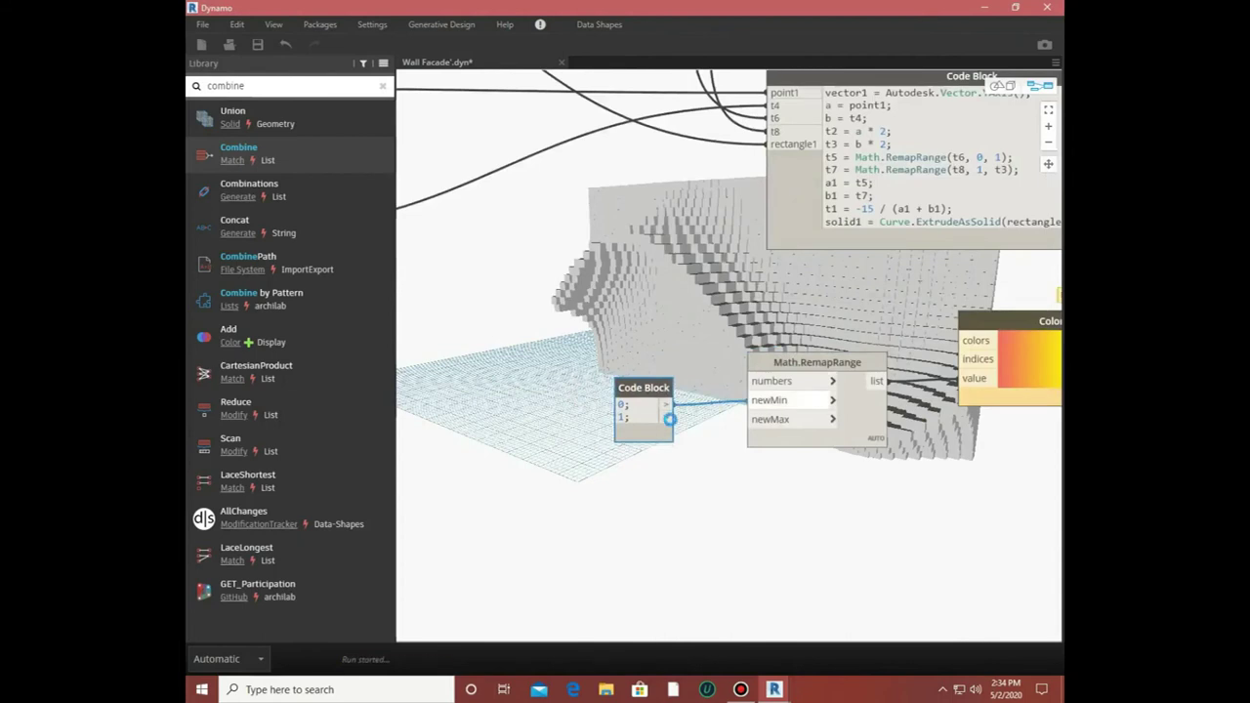
scroll(692, 477, down, 5)
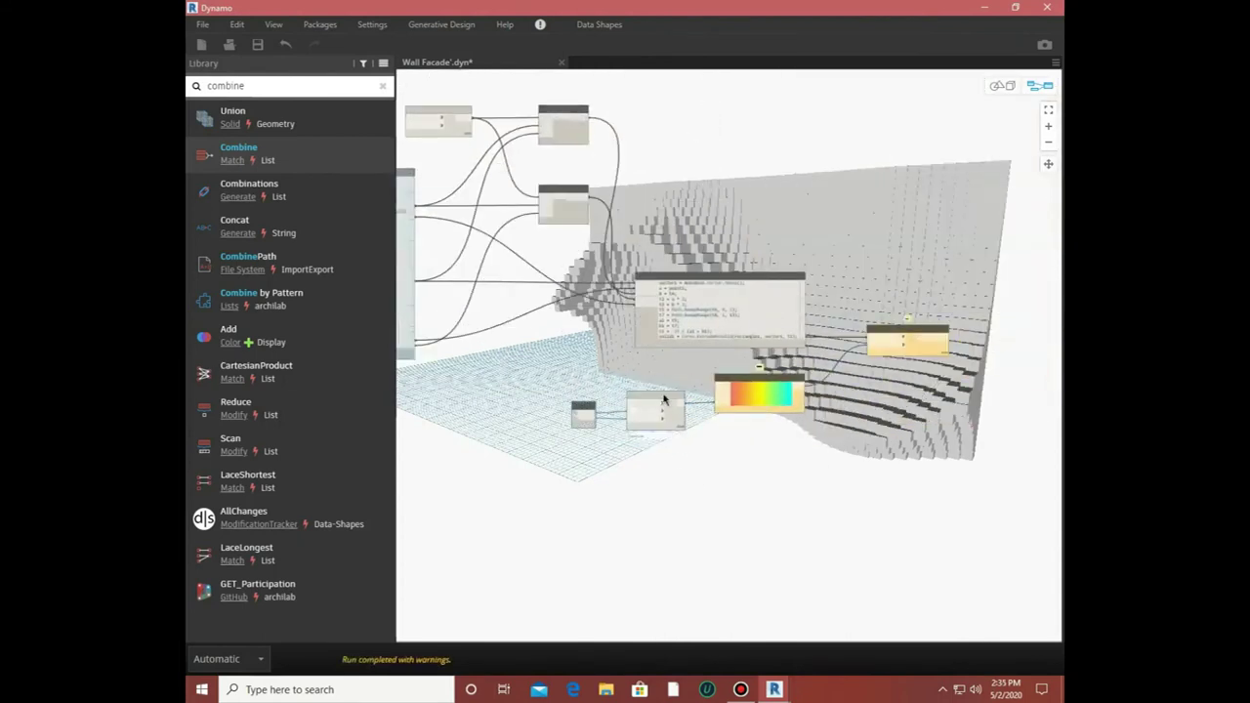
drag(663, 398, 743, 428)
- Arrange the new remap and colour nodes and wire t5 into RemapRange numbers
mouse_move(742, 427)
middle_down()
mouse_move(459, 420)
mouse_move(621, 427)
middle_up()
drag(781, 473, 494, 383)
drag(712, 388, 793, 400)
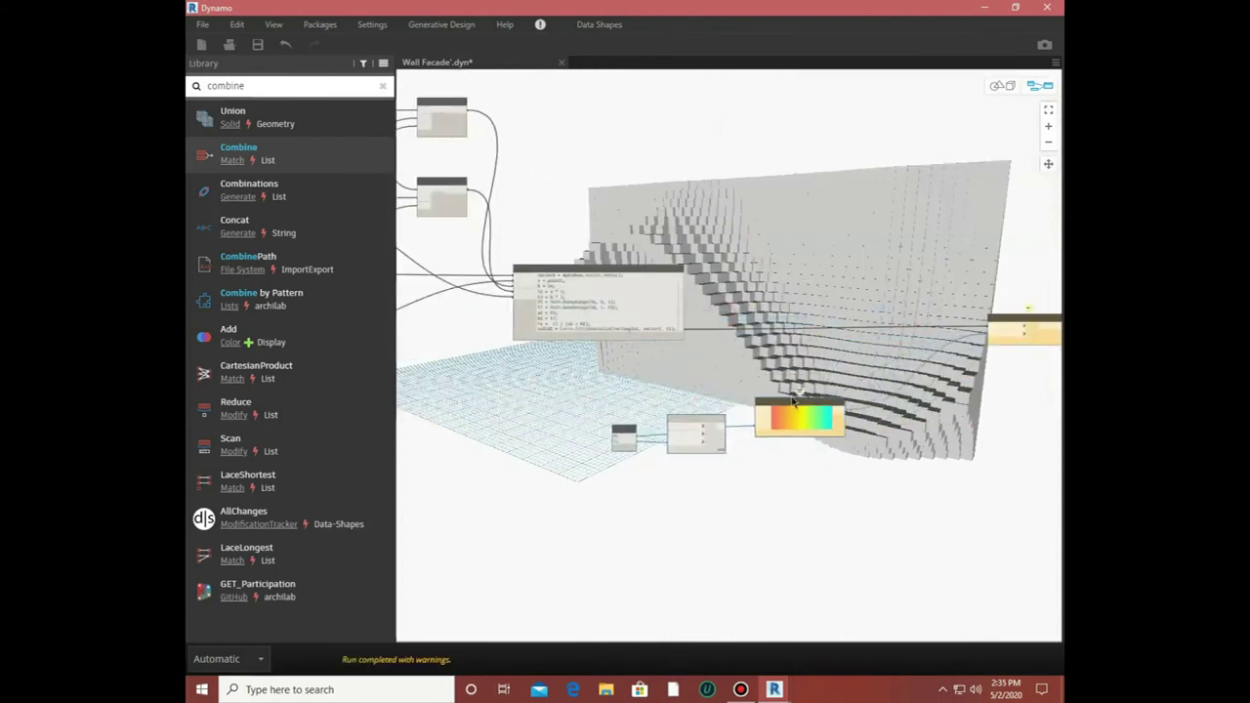
scroll(673, 348, up, 3)
scroll(664, 346, up, 1)
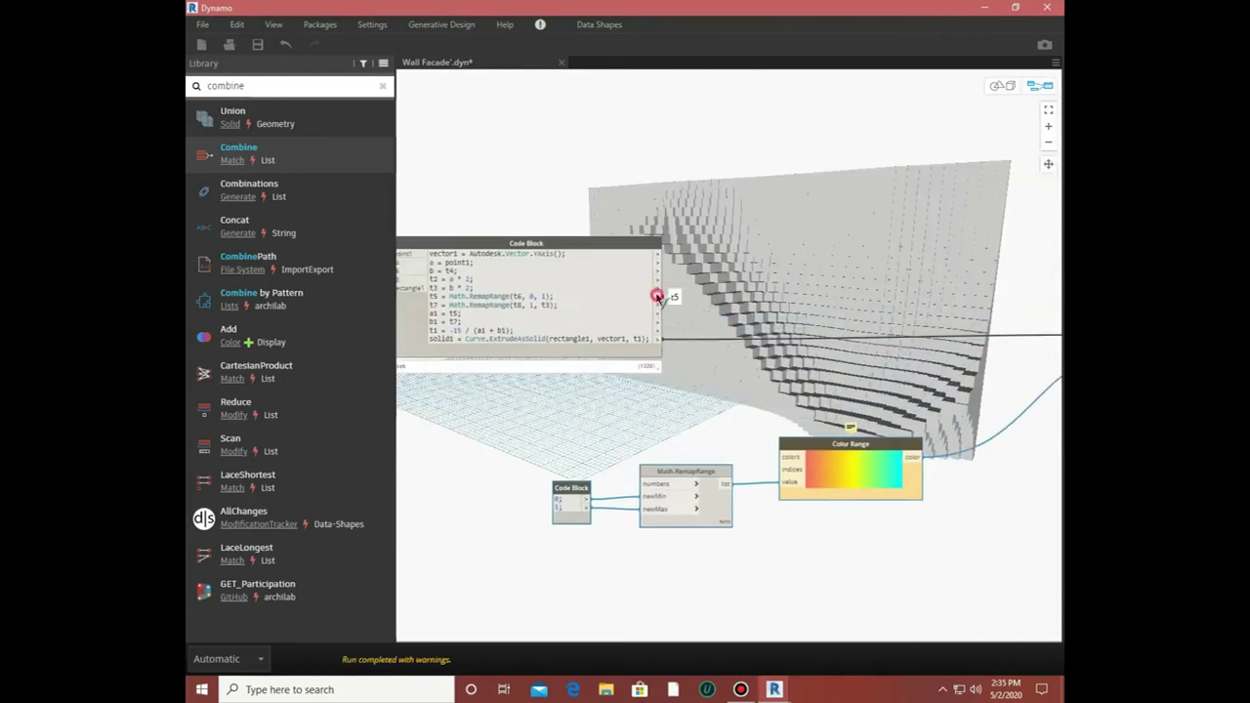
drag(659, 301, 696, 483)
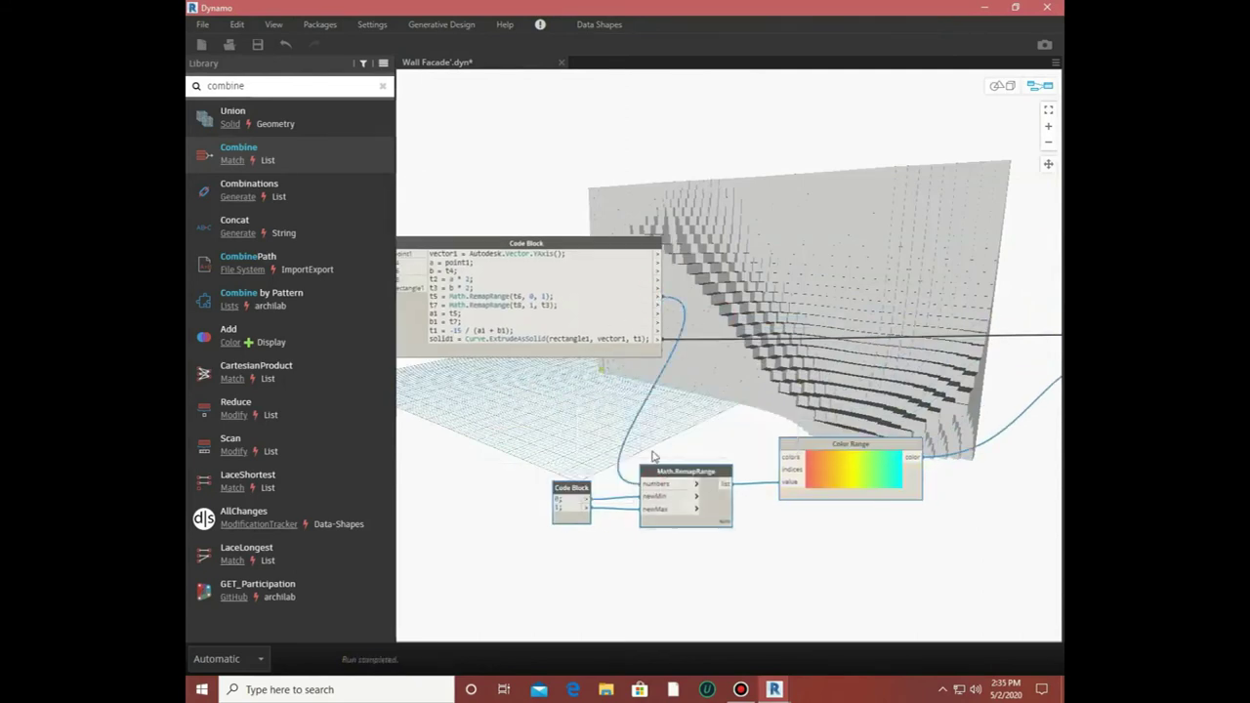
scroll(823, 500, down, 2)
drag(657, 385, 710, 377)
mouse_move(623, 400)
middle_down()
mouse_move(683, 368)
mouse_move(607, 338)
mouse_move(535, 342)
middle_up()
- Paste a duplicate Math.RemapRange with its wires and move the 0;1 Code Block down-left
scroll(547, 351, up, 2)
key(ctrl+v)
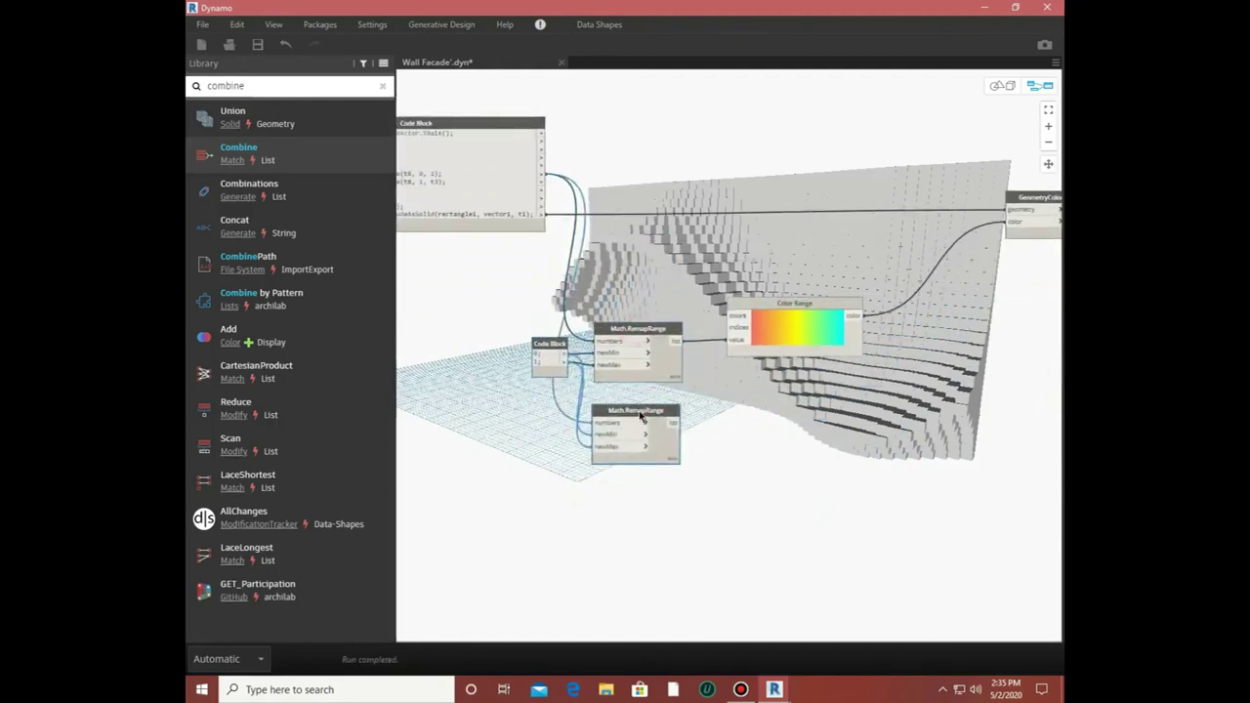
scroll(625, 449, up, 2)
scroll(589, 335, up, 2)
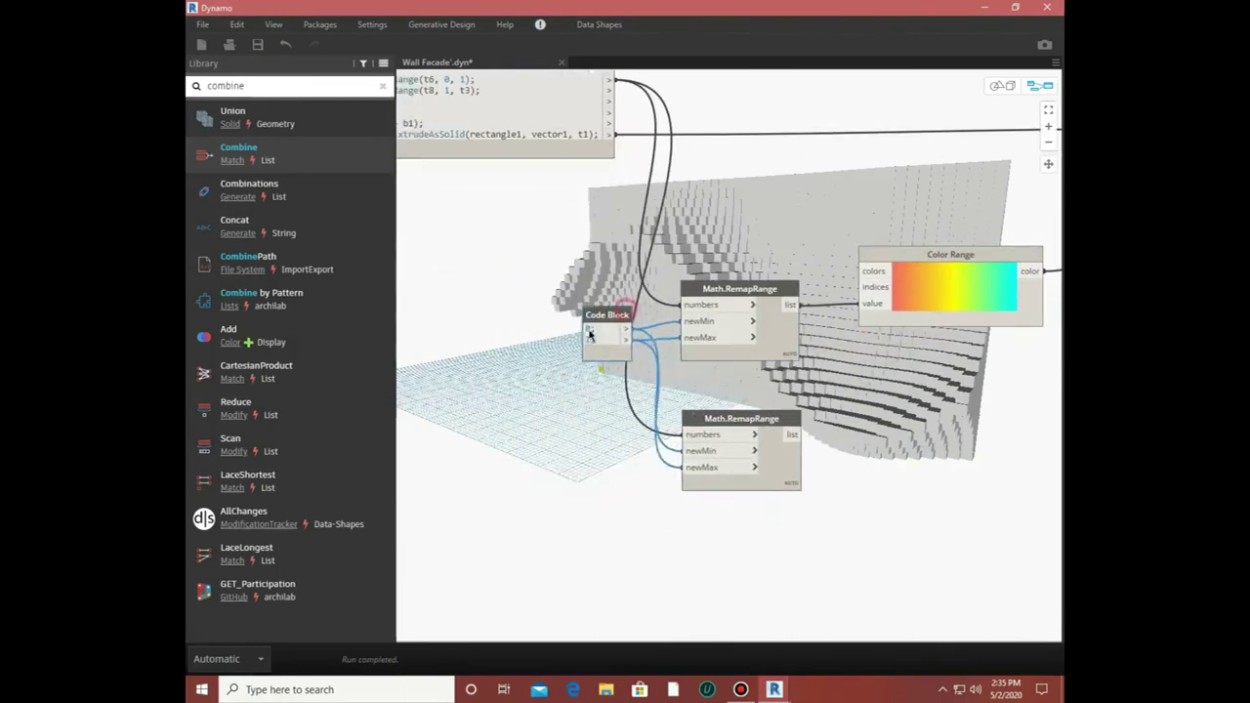
drag(589, 335, 502, 387)
mouse_move(702, 323)
middle_down()
mouse_move(706, 383)
mouse_move(730, 382)
middle_up()
- Copy-paste the Color Range node to make a second one and position both
middle_drag(950, 320, 770, 269)
click(769, 268)
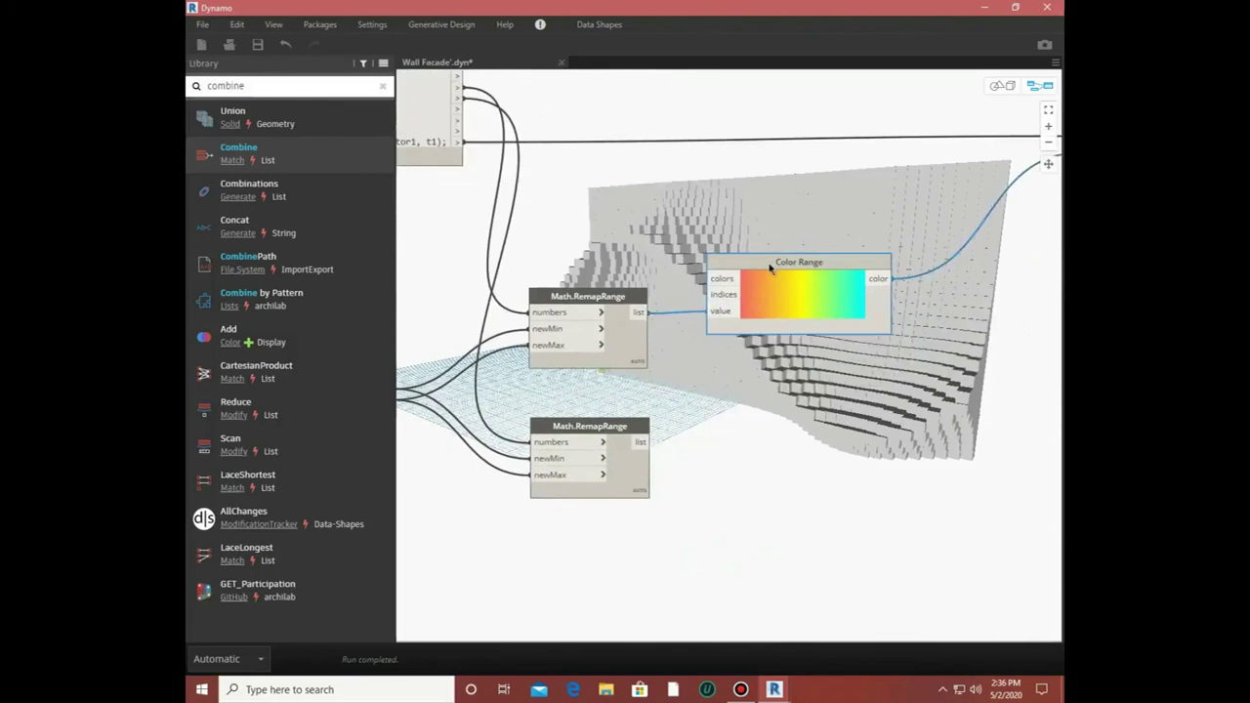
key(ctrl+c)
key(ctrl+v)
middle_drag(727, 523, 711, 556)
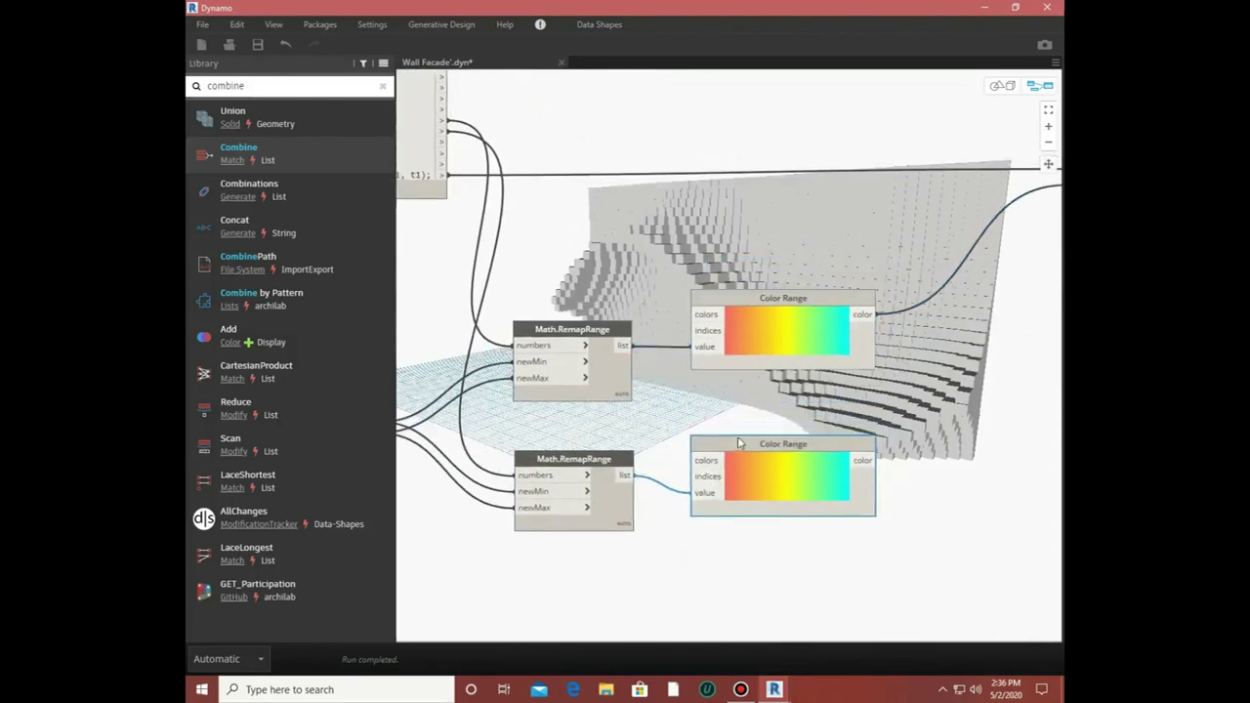
drag(783, 298, 773, 298)
drag(706, 443, 704, 432)
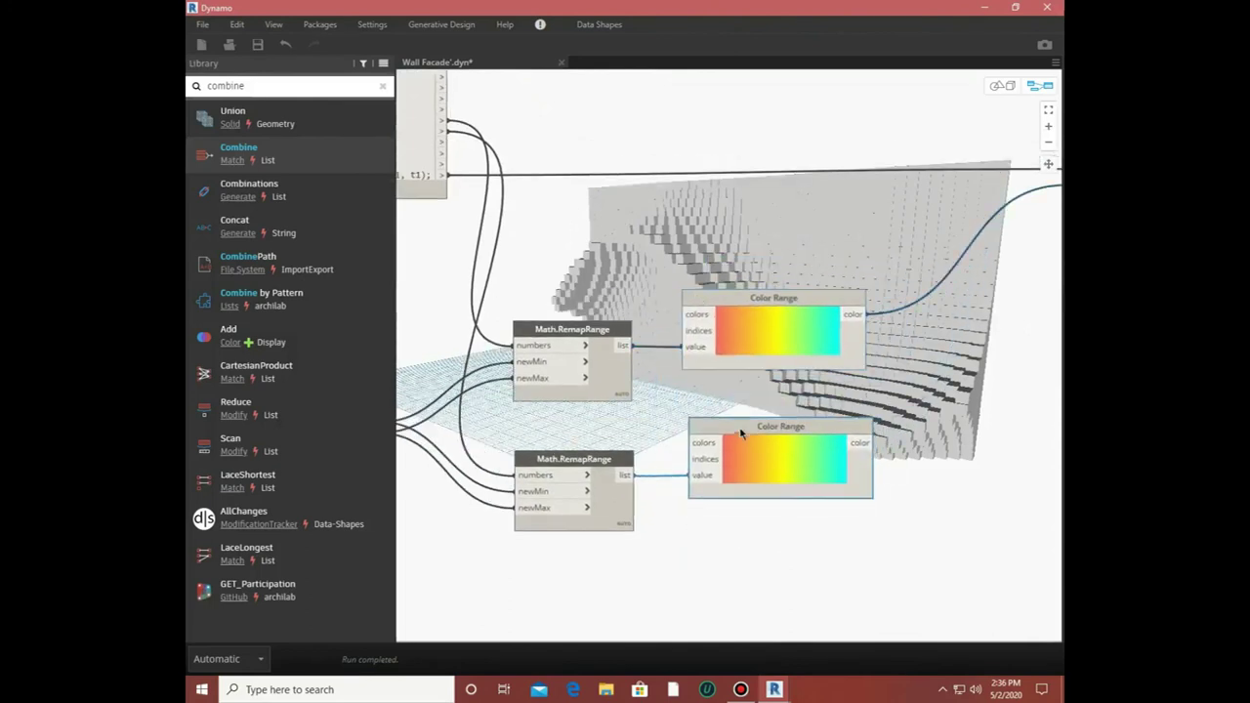
scroll(771, 515, down, 1)
scroll(816, 501, down, 1)
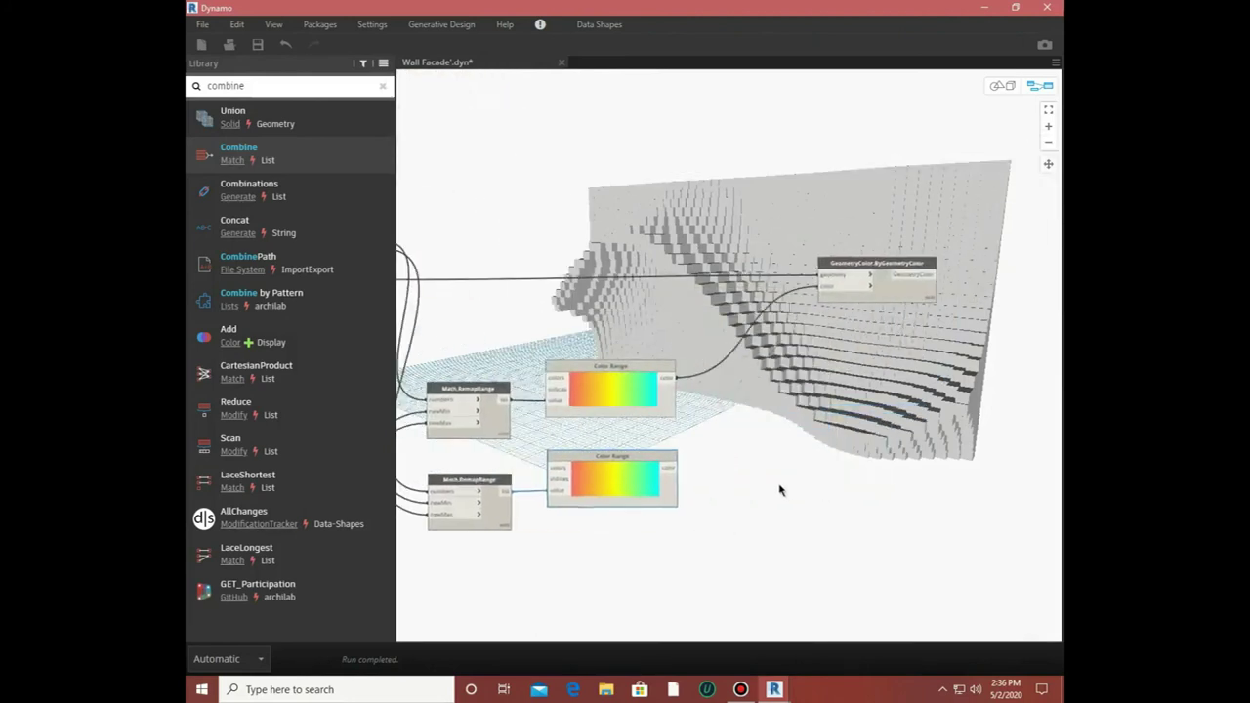
- Duplicate the GeometryColor node and feed the lower Color Range into the copy
click(855, 266)
key(ctrl+c)
key(ctrl+v)
scroll(850, 459, up, 2)
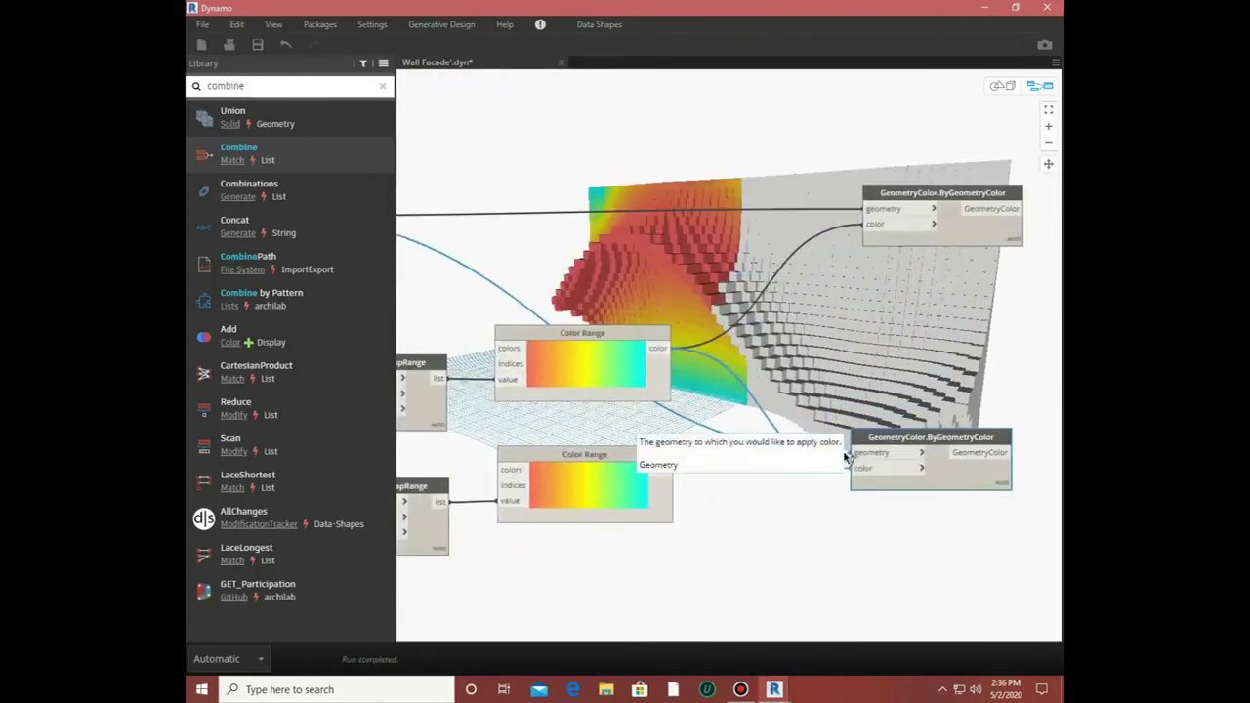
drag(664, 473, 859, 468)
middle_drag(817, 521, 798, 545)
mouse_move(831, 367)
middle_down()
mouse_move(740, 558)
mouse_move(857, 543)
middle_up()
- Add a List.Create node and two Color.ByARGB nodes, wiring the second colour into item1
double_click(697, 460)
text(list)
key(Return)
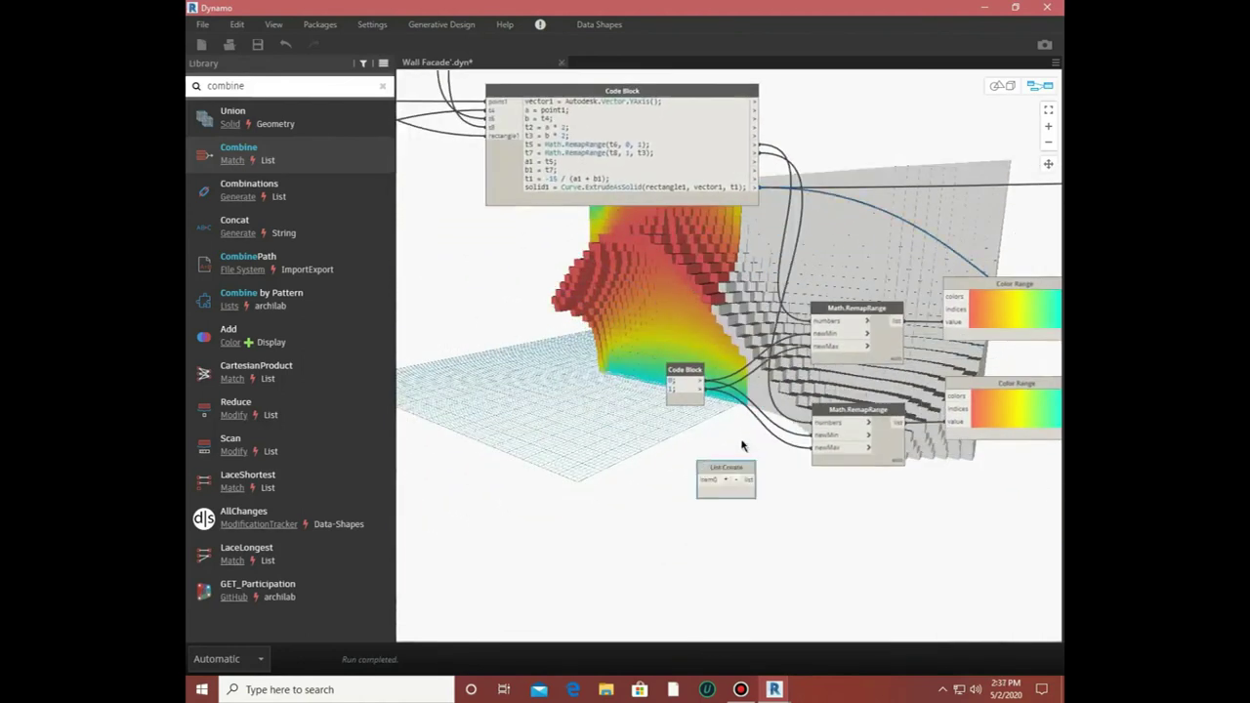
drag(728, 469, 732, 436)
scroll(643, 425, up, 2)
text(color)
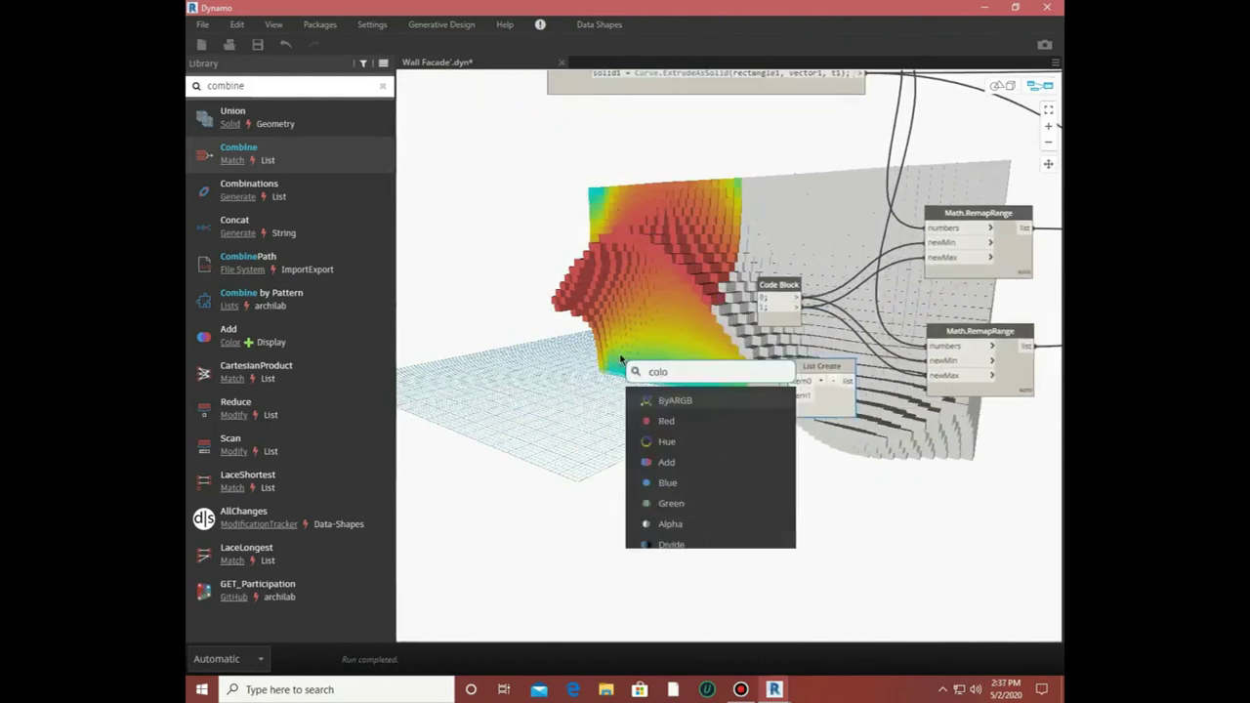
key(Return)
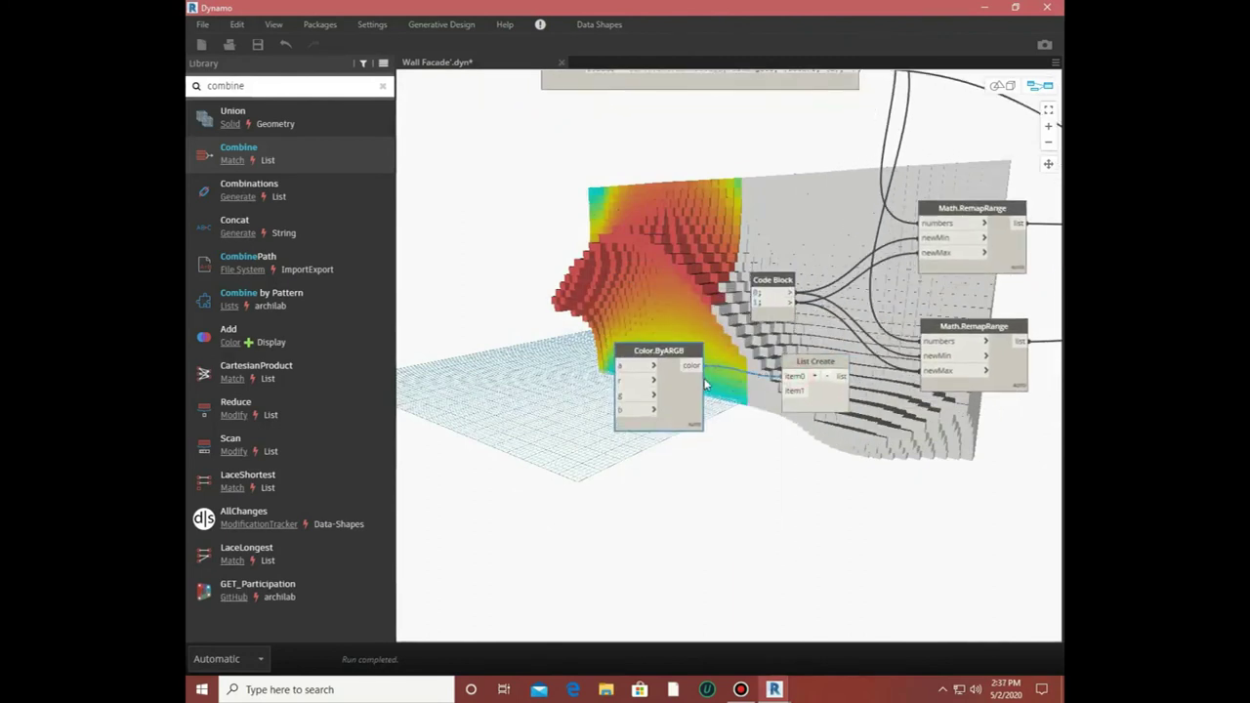
middle_drag(706, 384, 779, 340)
drag(884, 315, 698, 261)
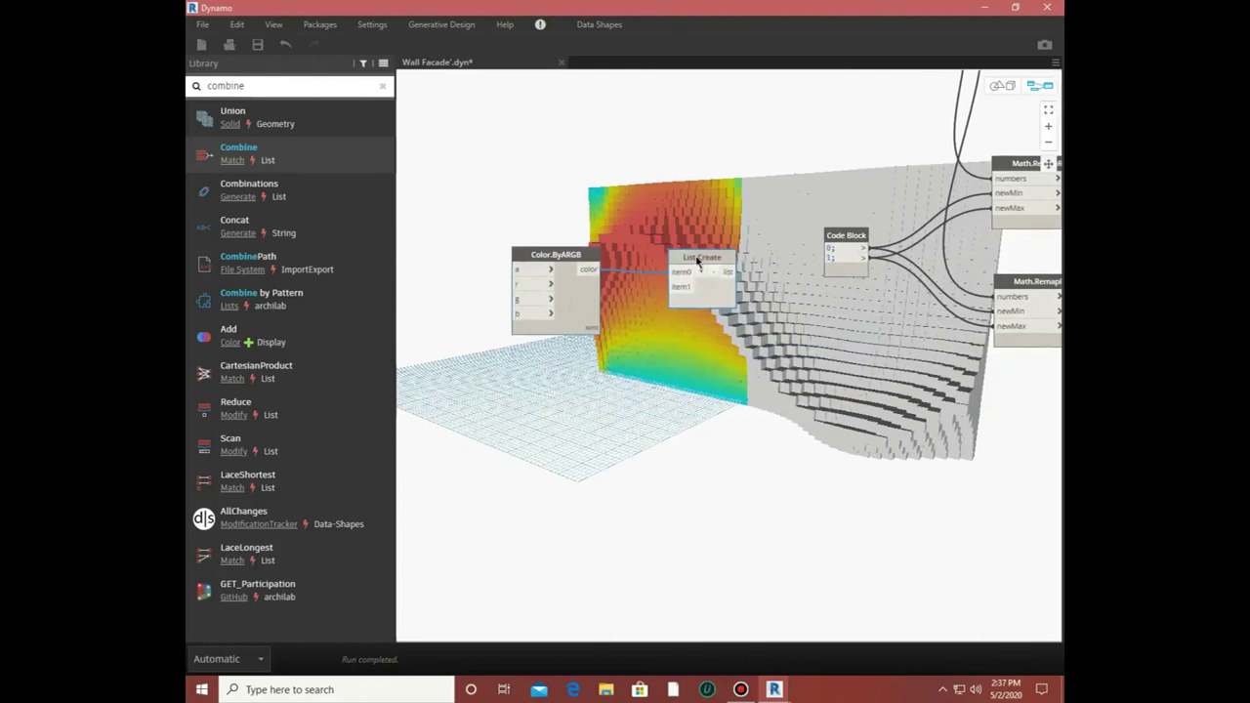
key(ctrl+v)
mouse_move(557, 362)
mouse_down()
mouse_move(554, 383)
mouse_move(670, 286)
mouse_up()
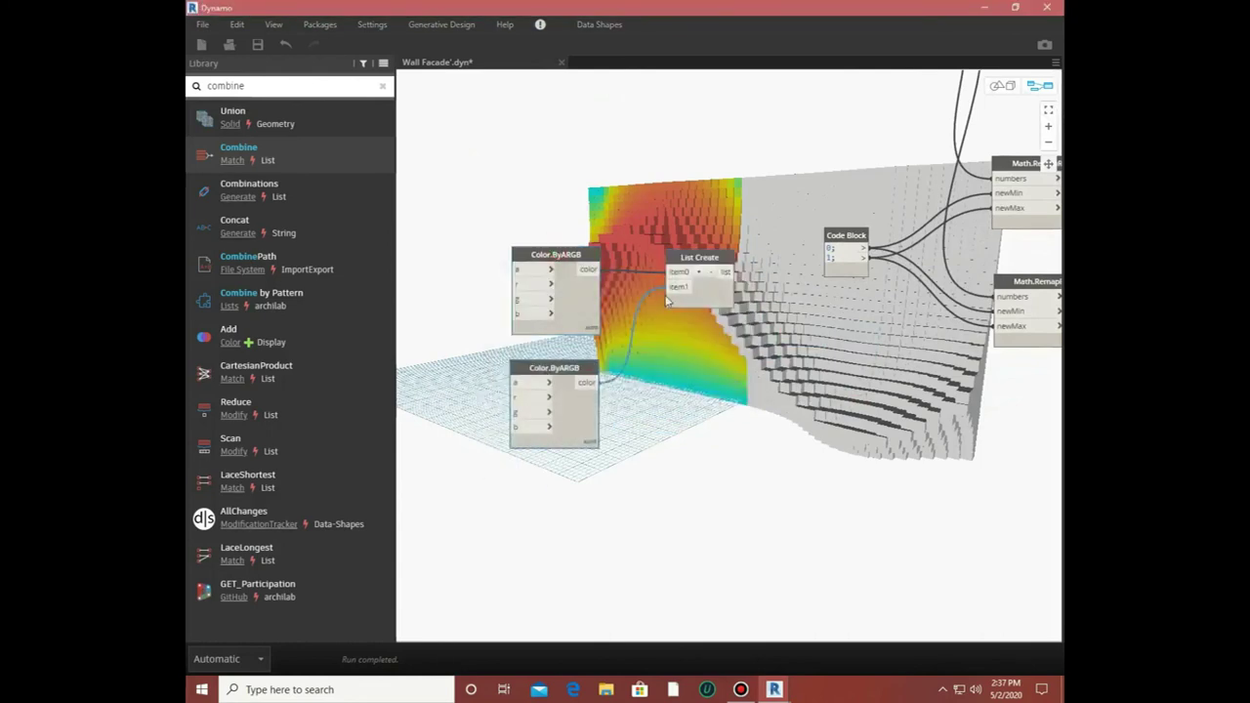
middle_drag(443, 346, 636, 348)
- Wire a 0;255 Code Block into the colours: top red 255 with blue 0, lower blue 255
text(0;)
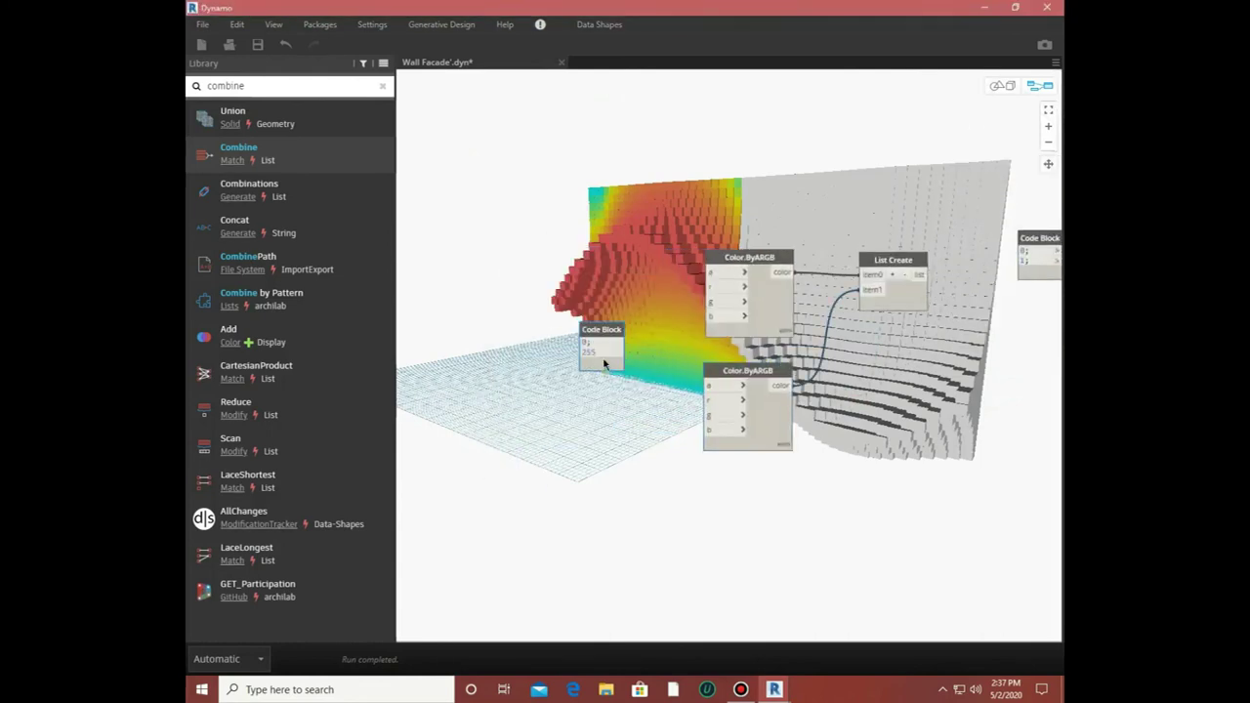
scroll(625, 391, up, 2)
scroll(621, 371, up, 2)
drag(617, 330, 768, 302)
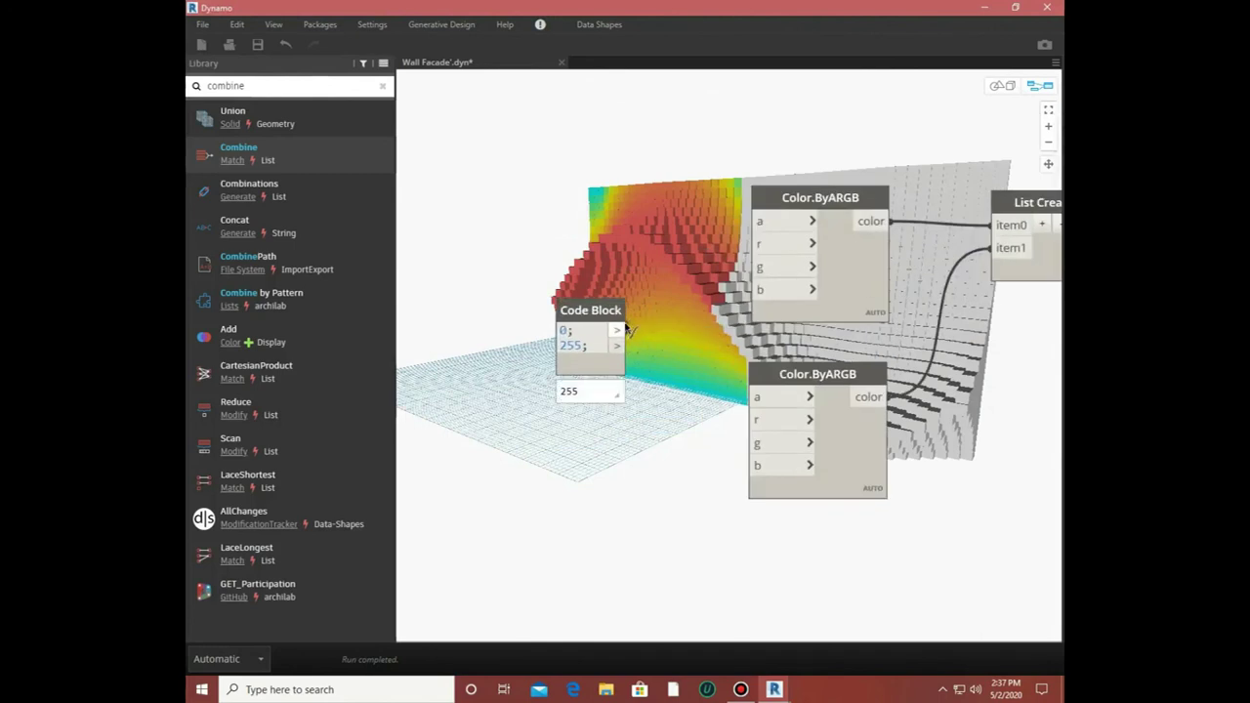
drag(618, 346, 769, 472)
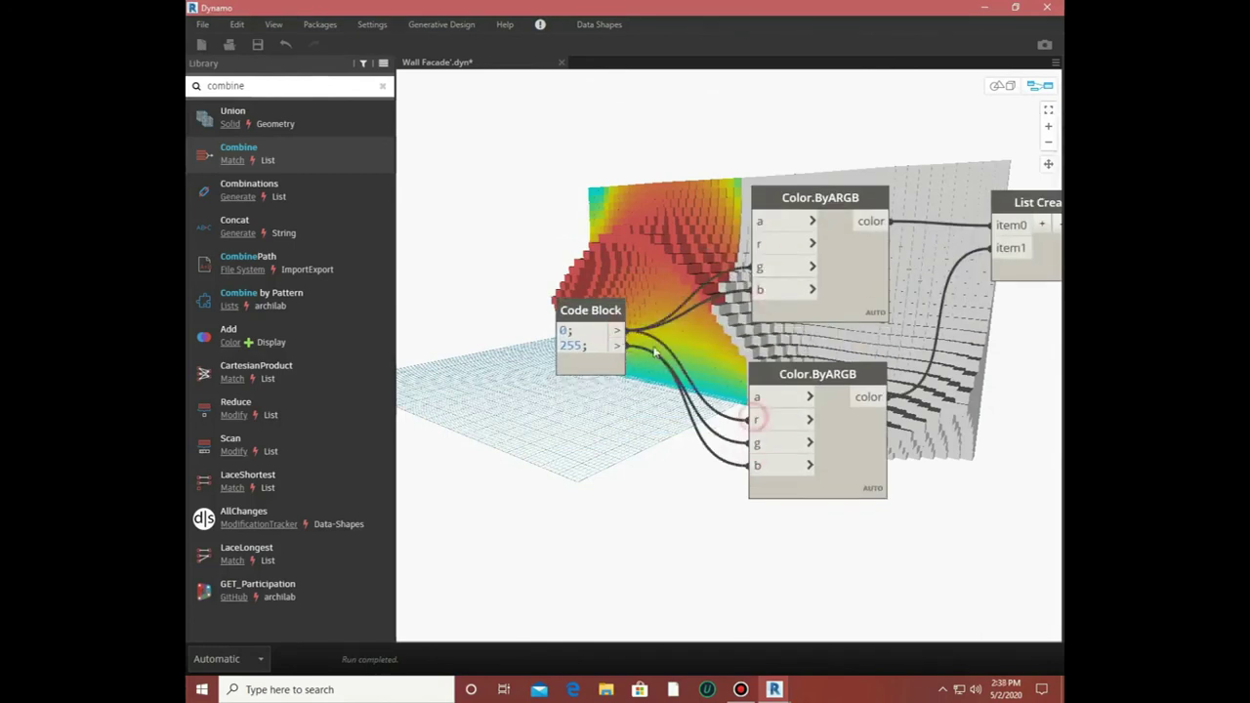
drag(617, 346, 759, 243)
middle_drag(977, 205, 698, 254)
- Connect the List.Create colour list to the colors input of the Color Range nodes
click(730, 252)
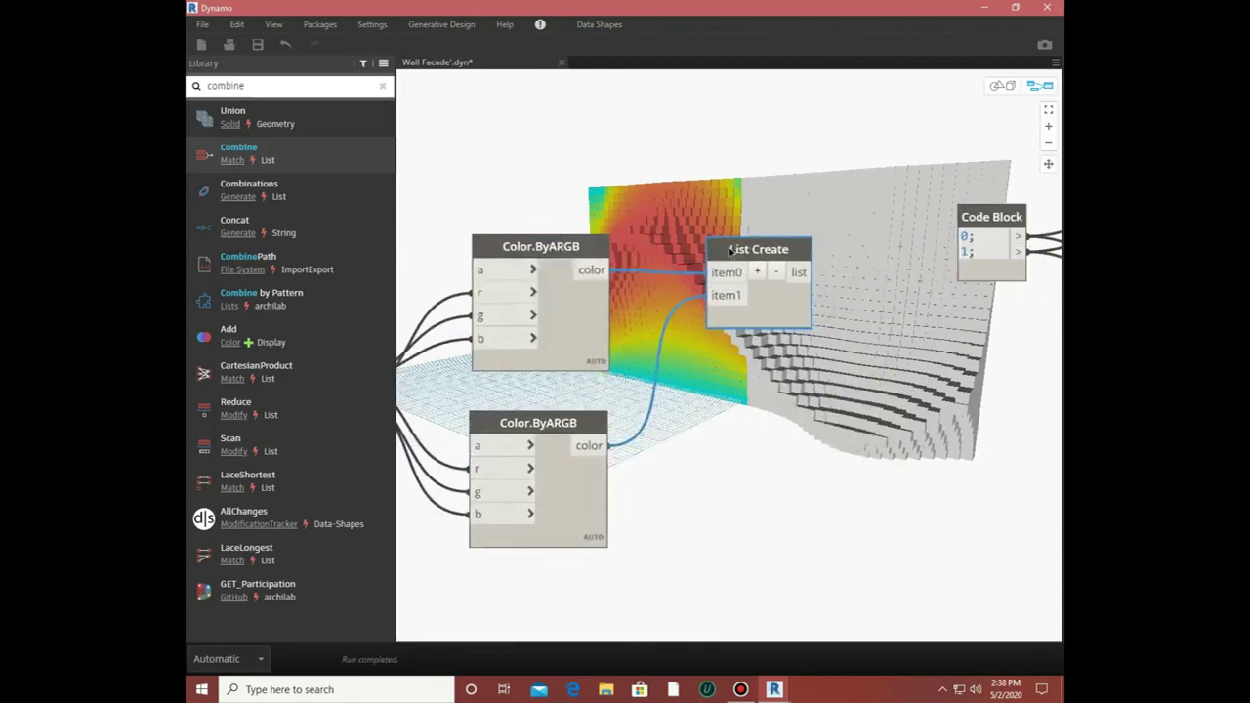
scroll(730, 252, down, 2)
scroll(761, 273, down, 2)
scroll(789, 293, up, 1)
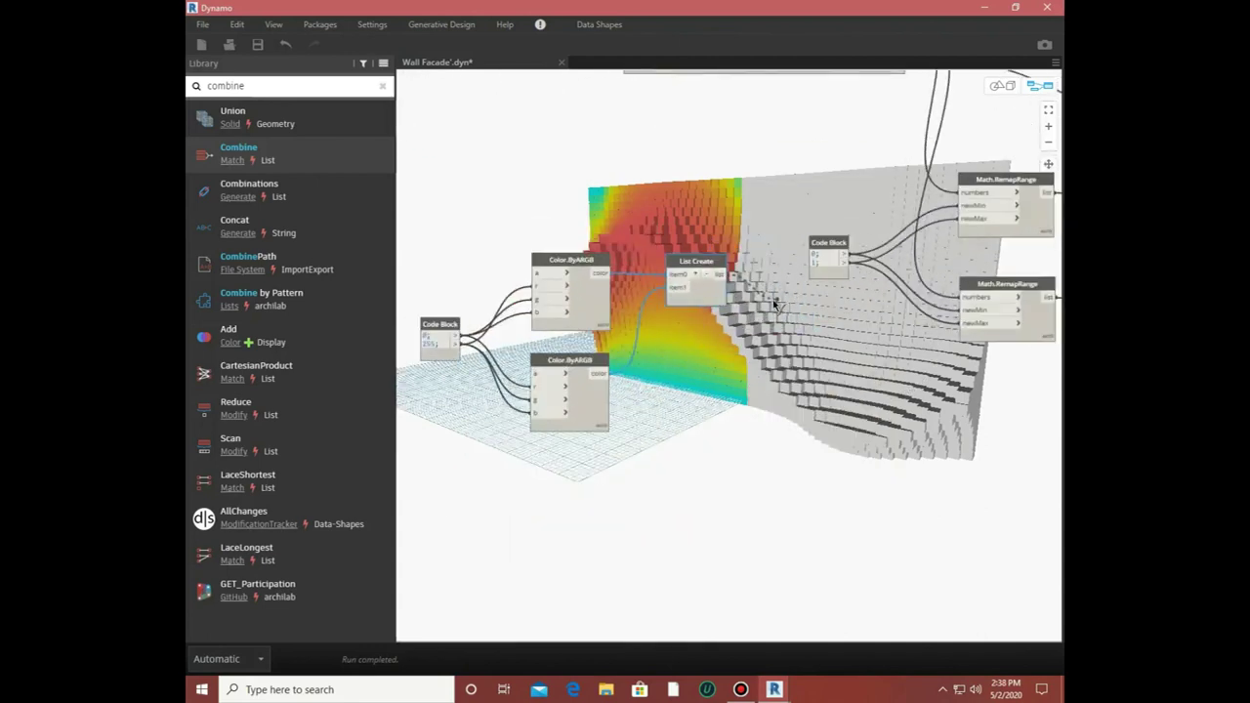
middle_drag(775, 305, 493, 378)
click(962, 298)
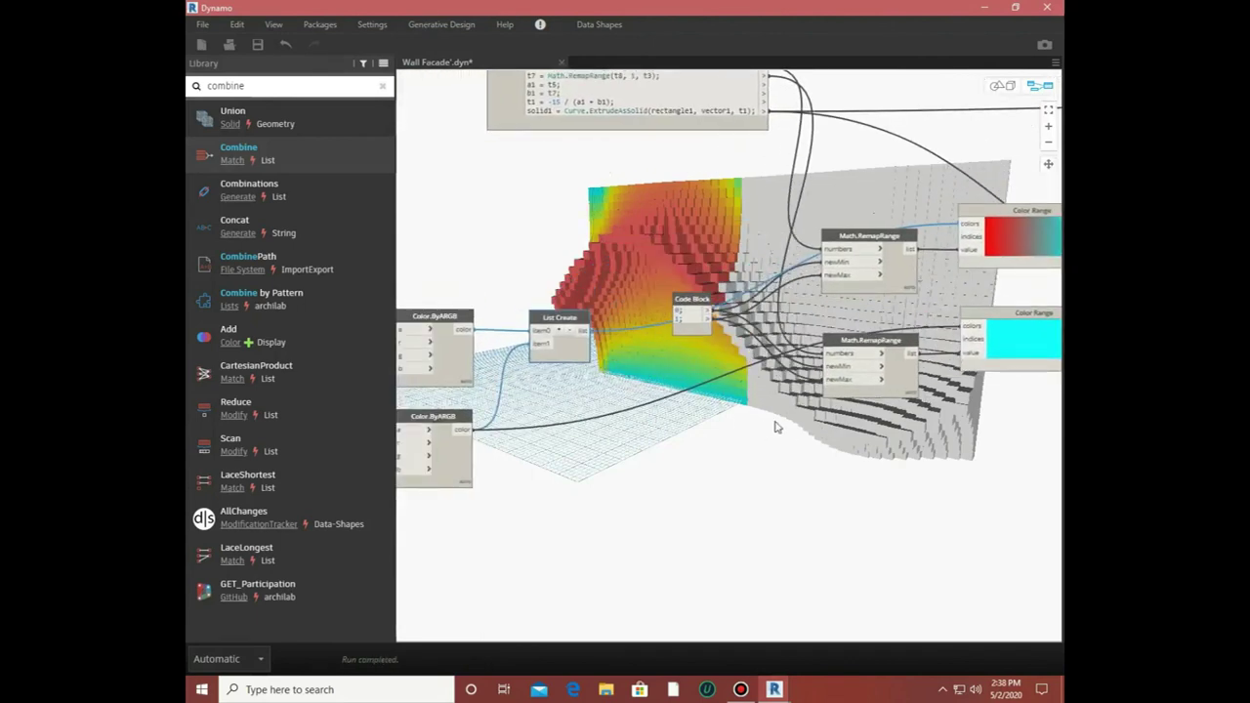
middle_drag(739, 424, 711, 390)
scroll(683, 401, up, 3)
scroll(663, 409, up, 2)
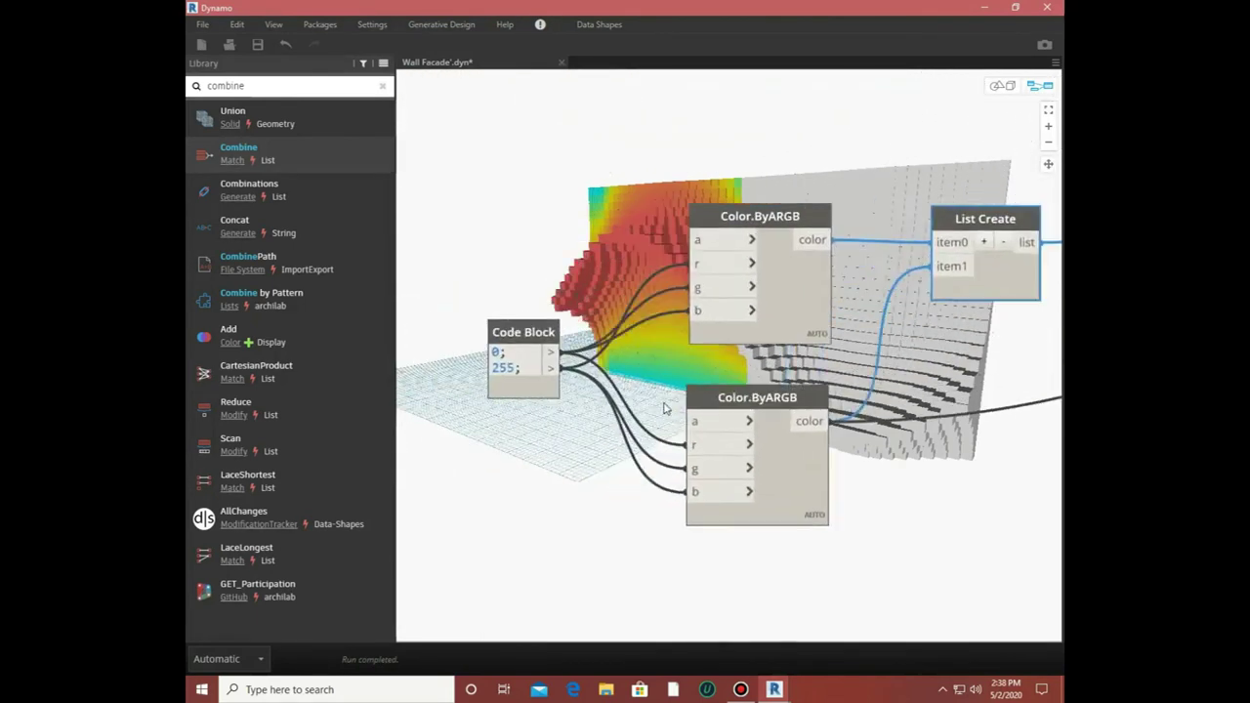
middle_drag(628, 402, 626, 349)
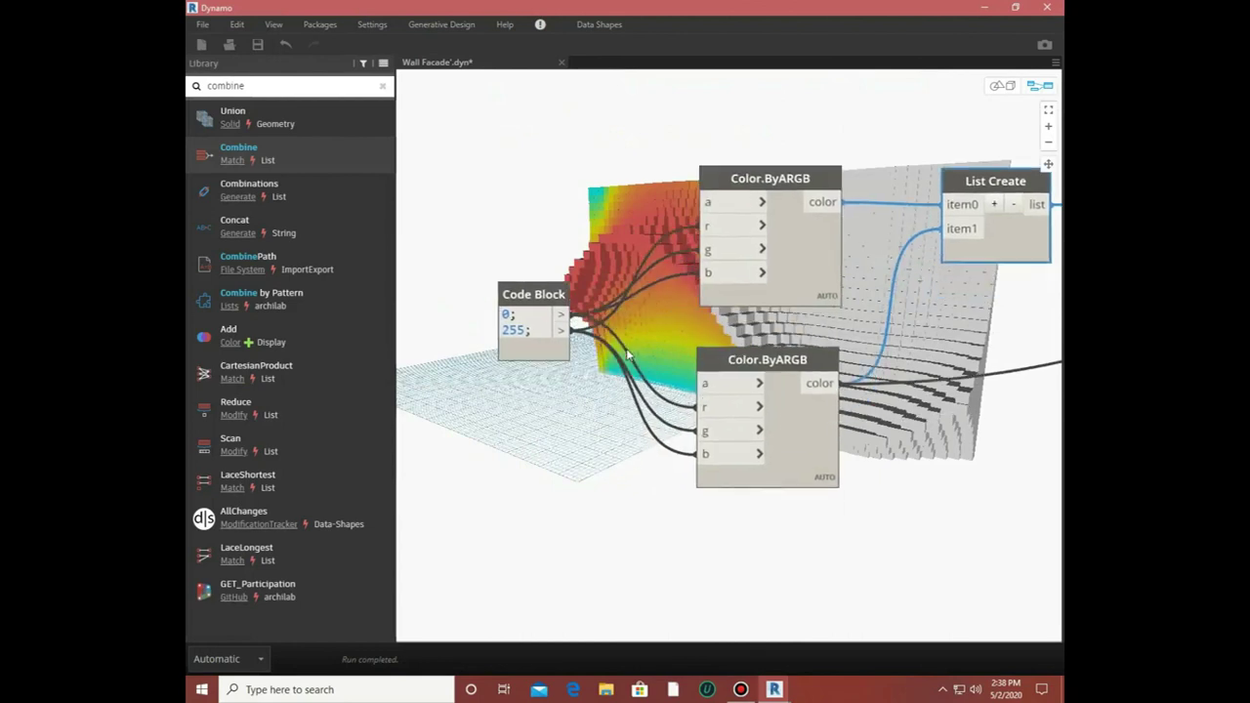
scroll(701, 510, down, 2)
middle_drag(683, 488, 781, 518)
key(ctrl+b)
mouse_move(635, 410)
right_down()
mouse_move(559, 361)
mouse_move(641, 382)
mouse_move(586, 410)
mouse_move(684, 361)
mouse_move(742, 312)
right_up()
key(ctrl+b)
scroll(683, 332, up, 2)
scroll(635, 313, down, 2)
scroll(547, 273, up, 4)
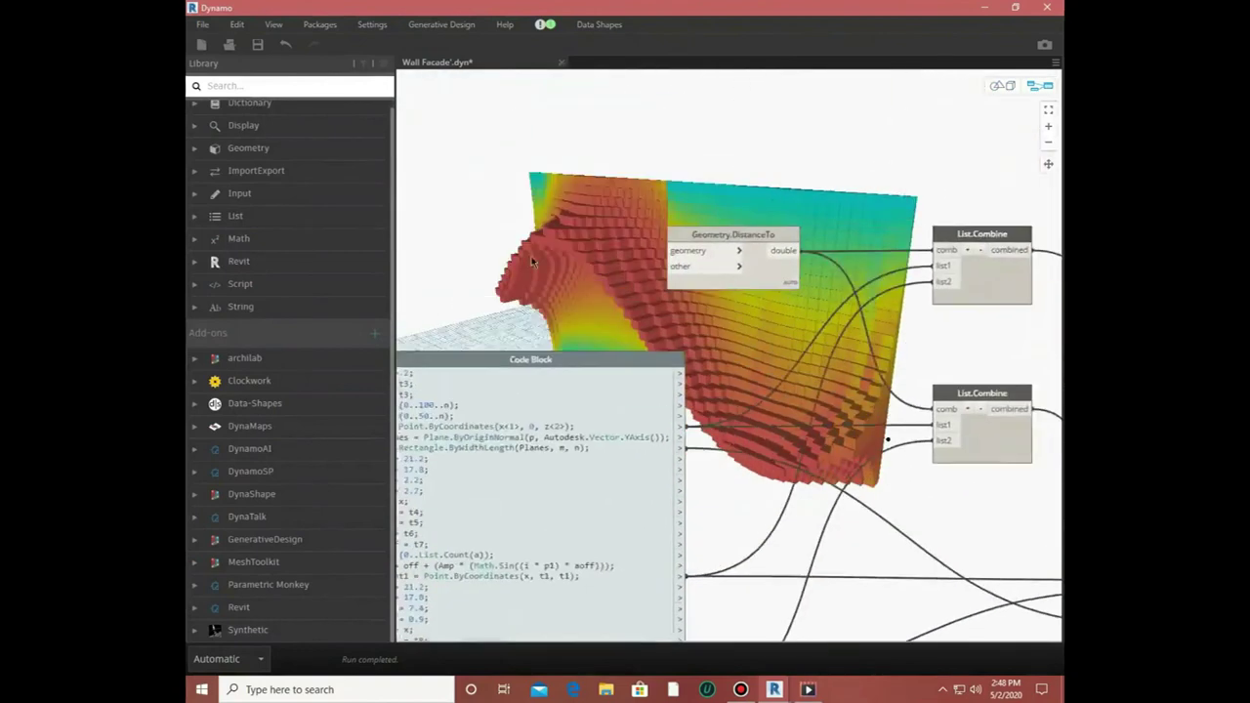
scroll(532, 256, down, 3)
scroll(625, 322, down, 2)
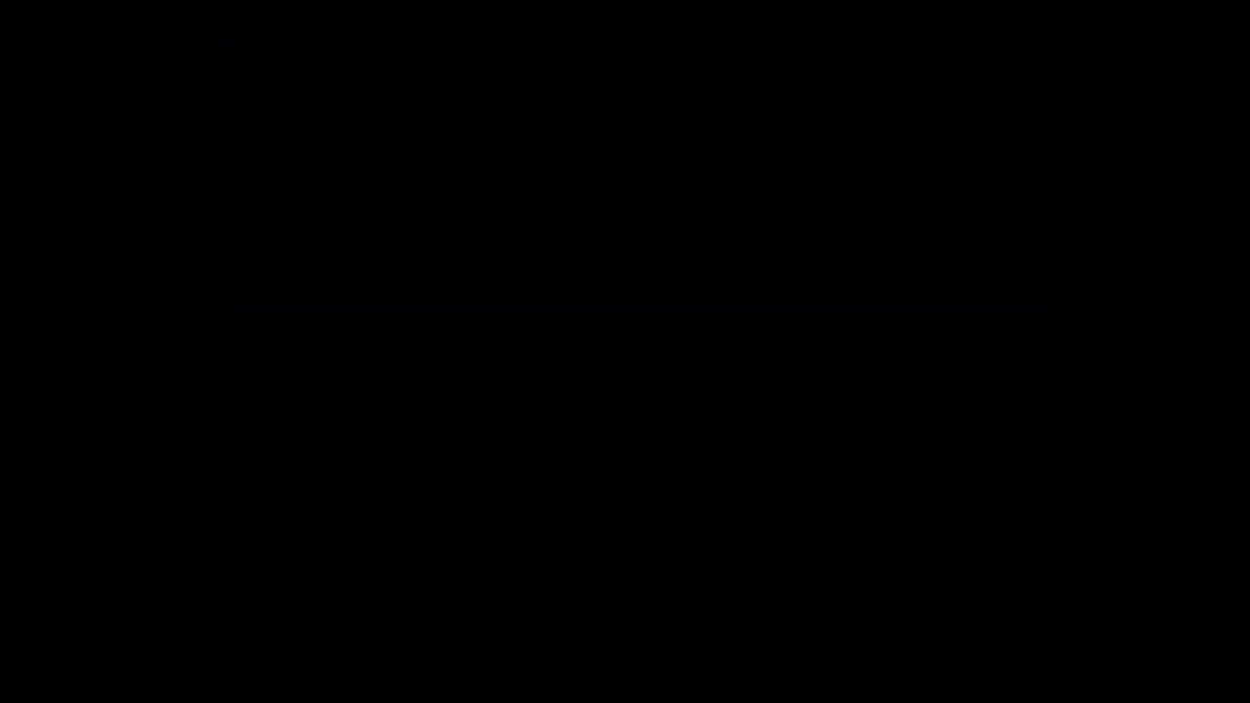